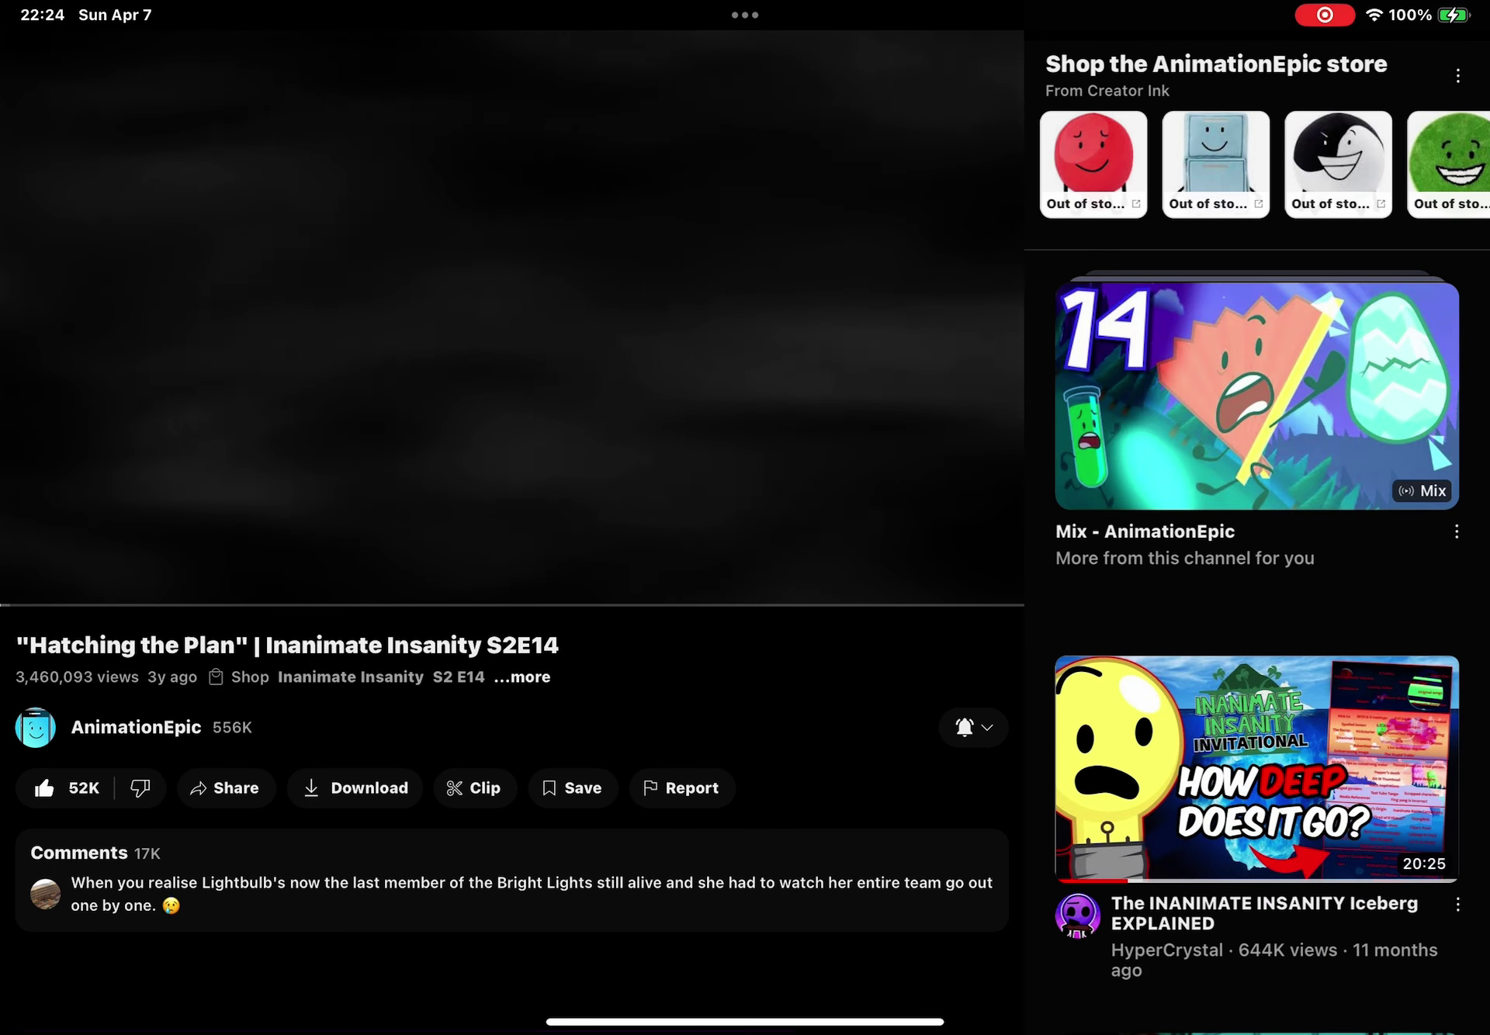
- Float the Hatching the Plan episode in picture-in-picture over the home screen, then pull down search
drag(745, 1024, 745, 523)
click(465, 523)
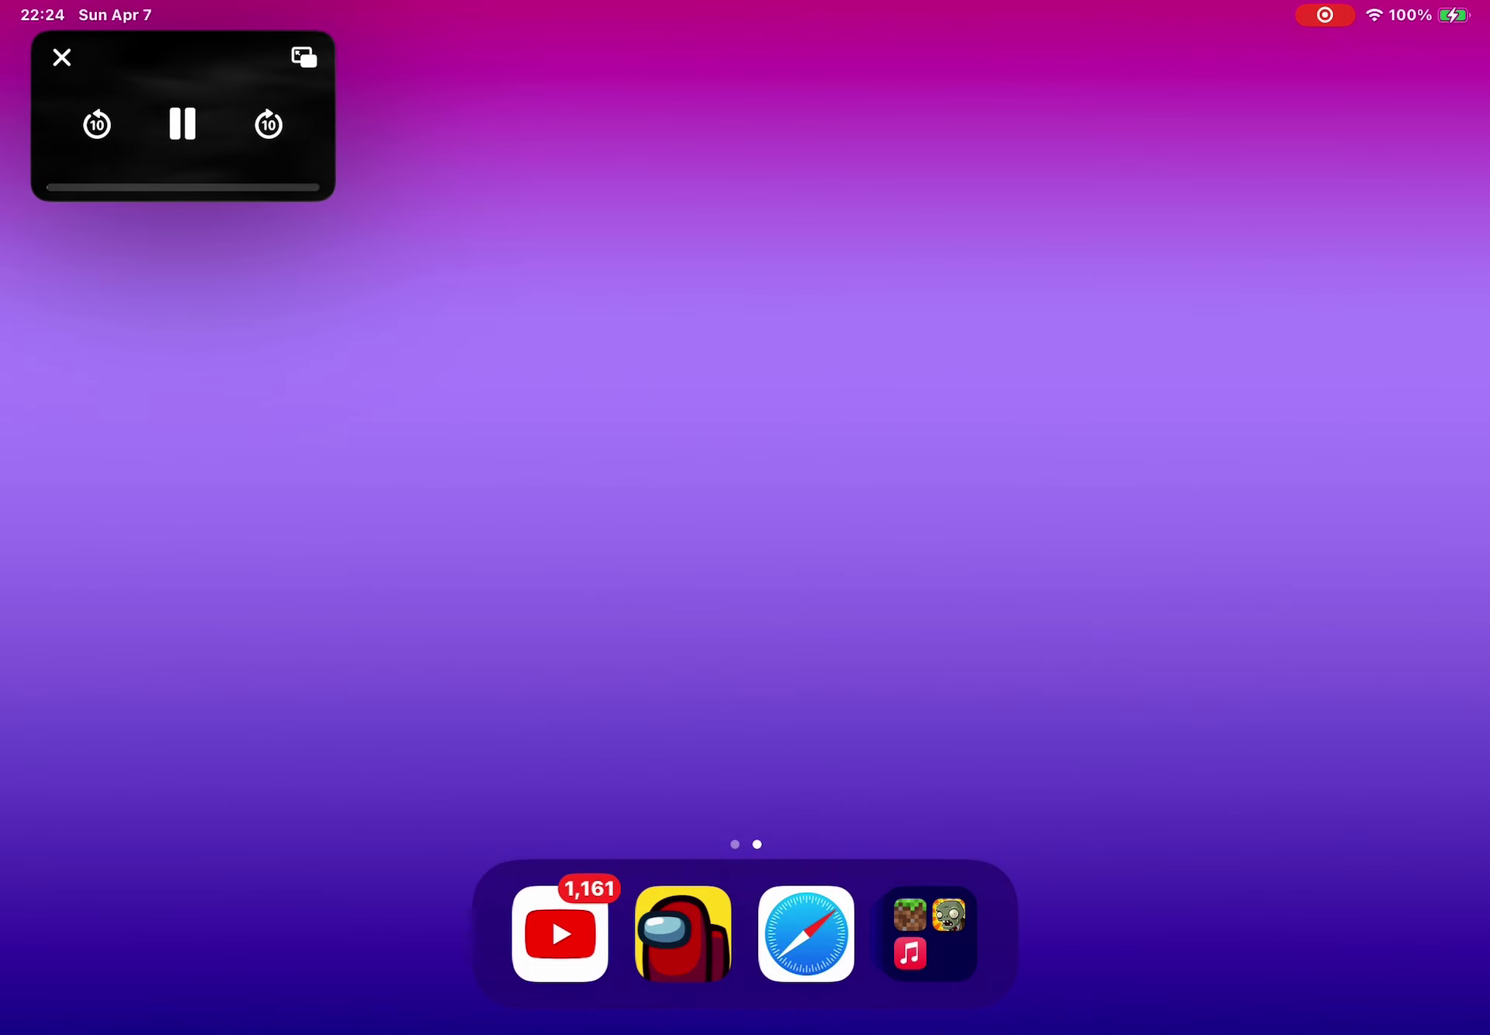
drag(745, 466, 745, 640)
text(yo )
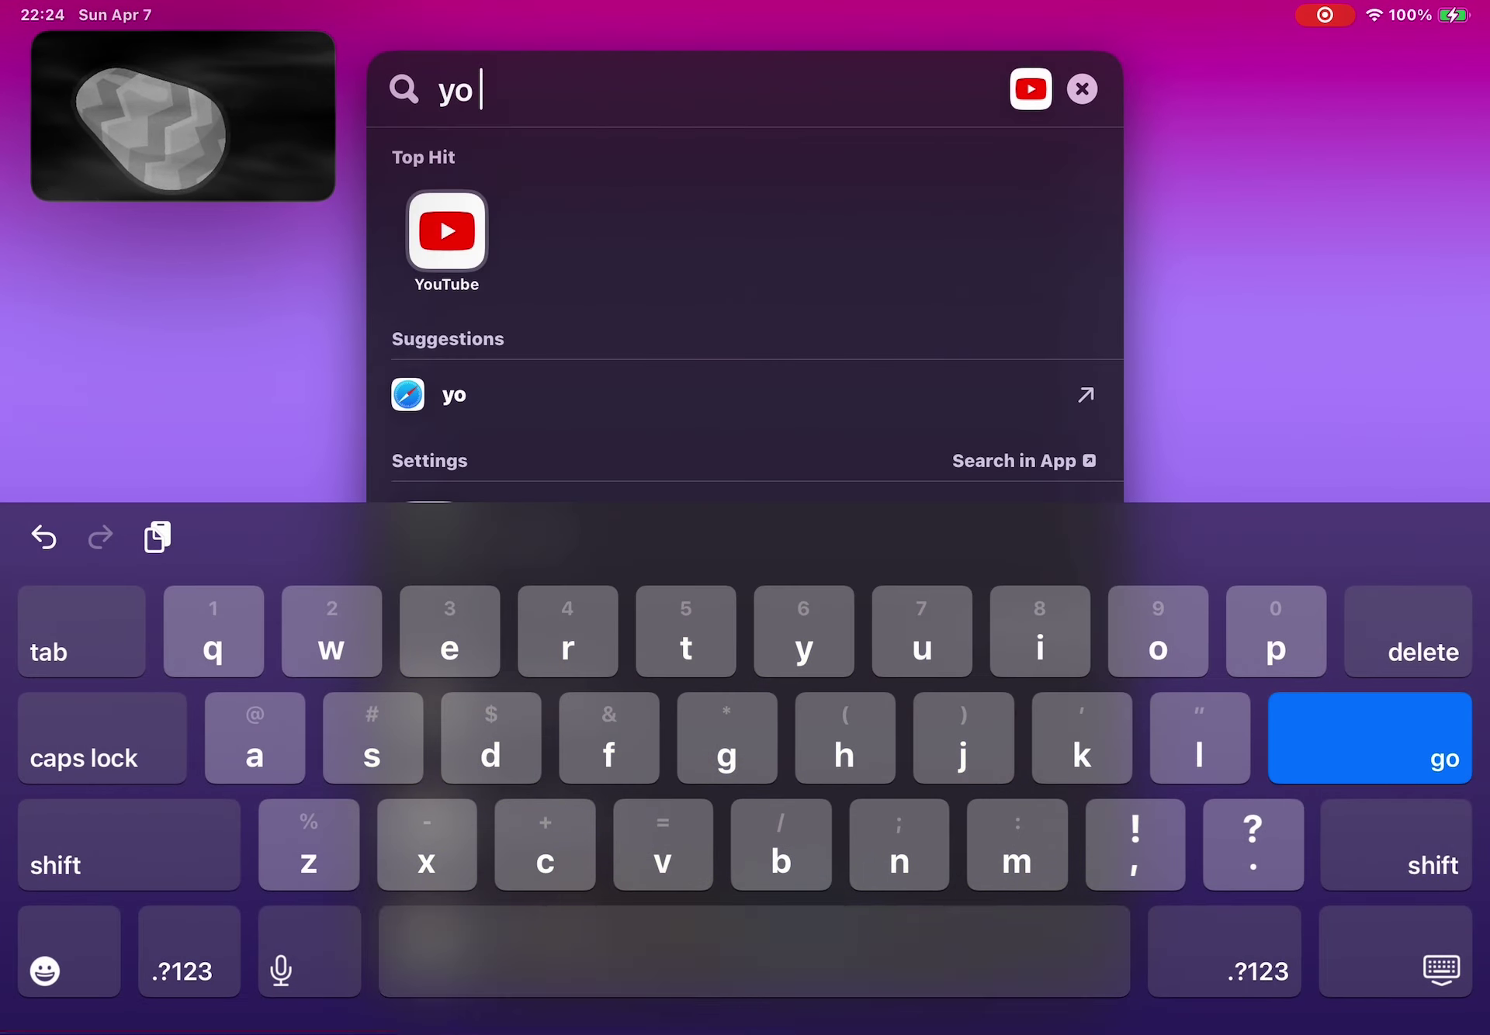
text(yo )
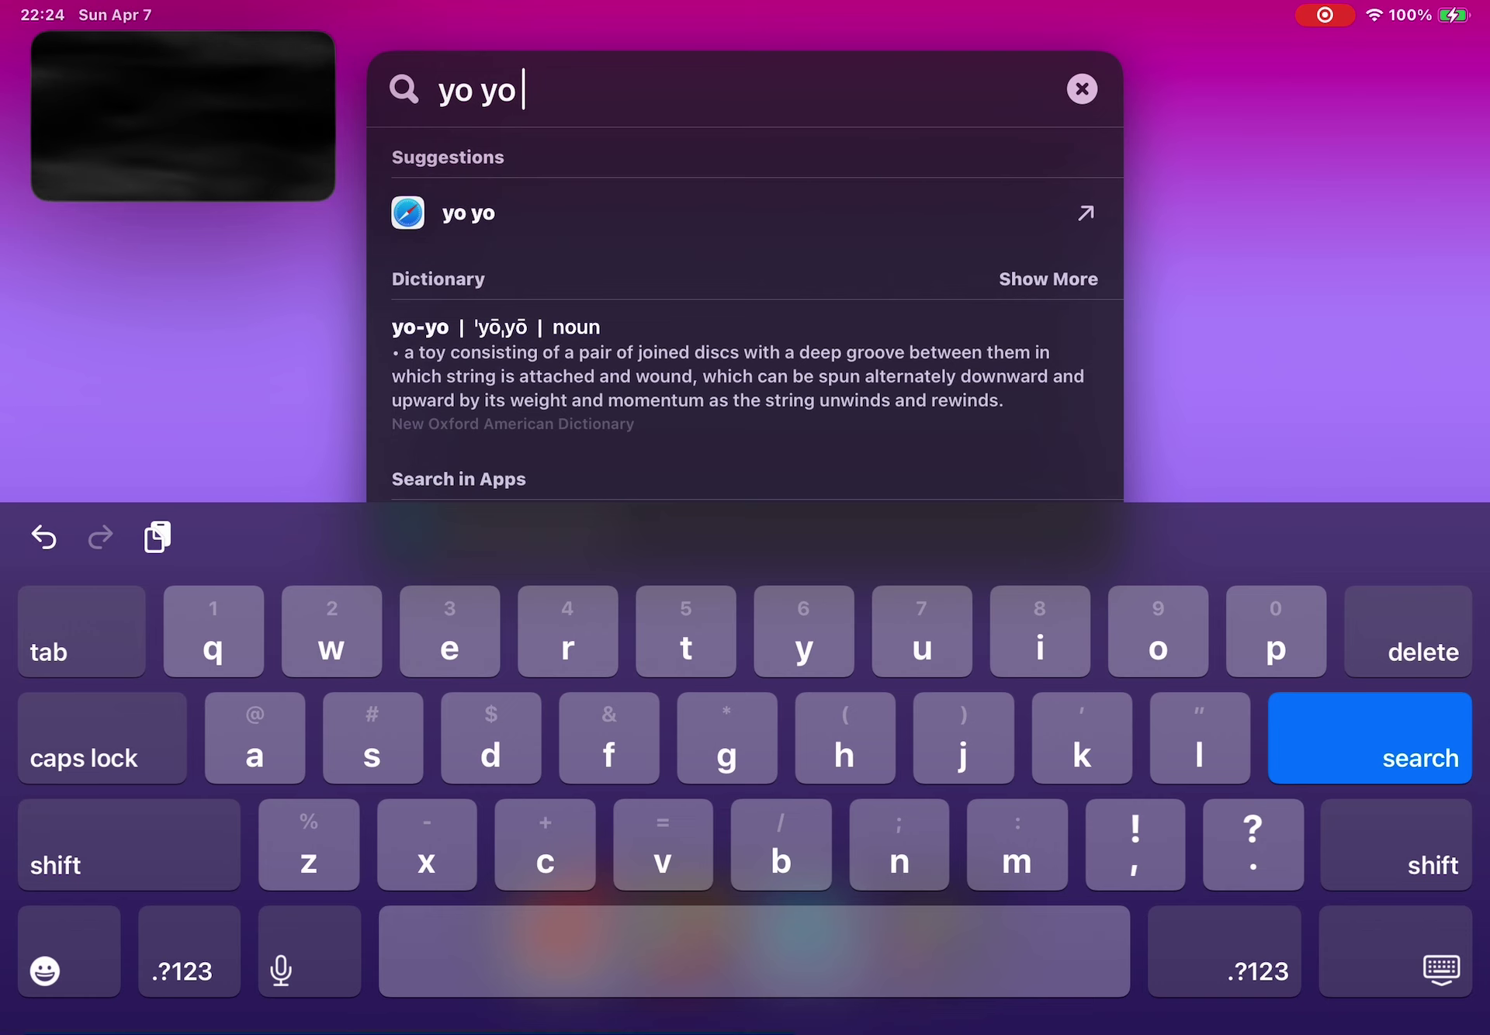
text(boy wass)
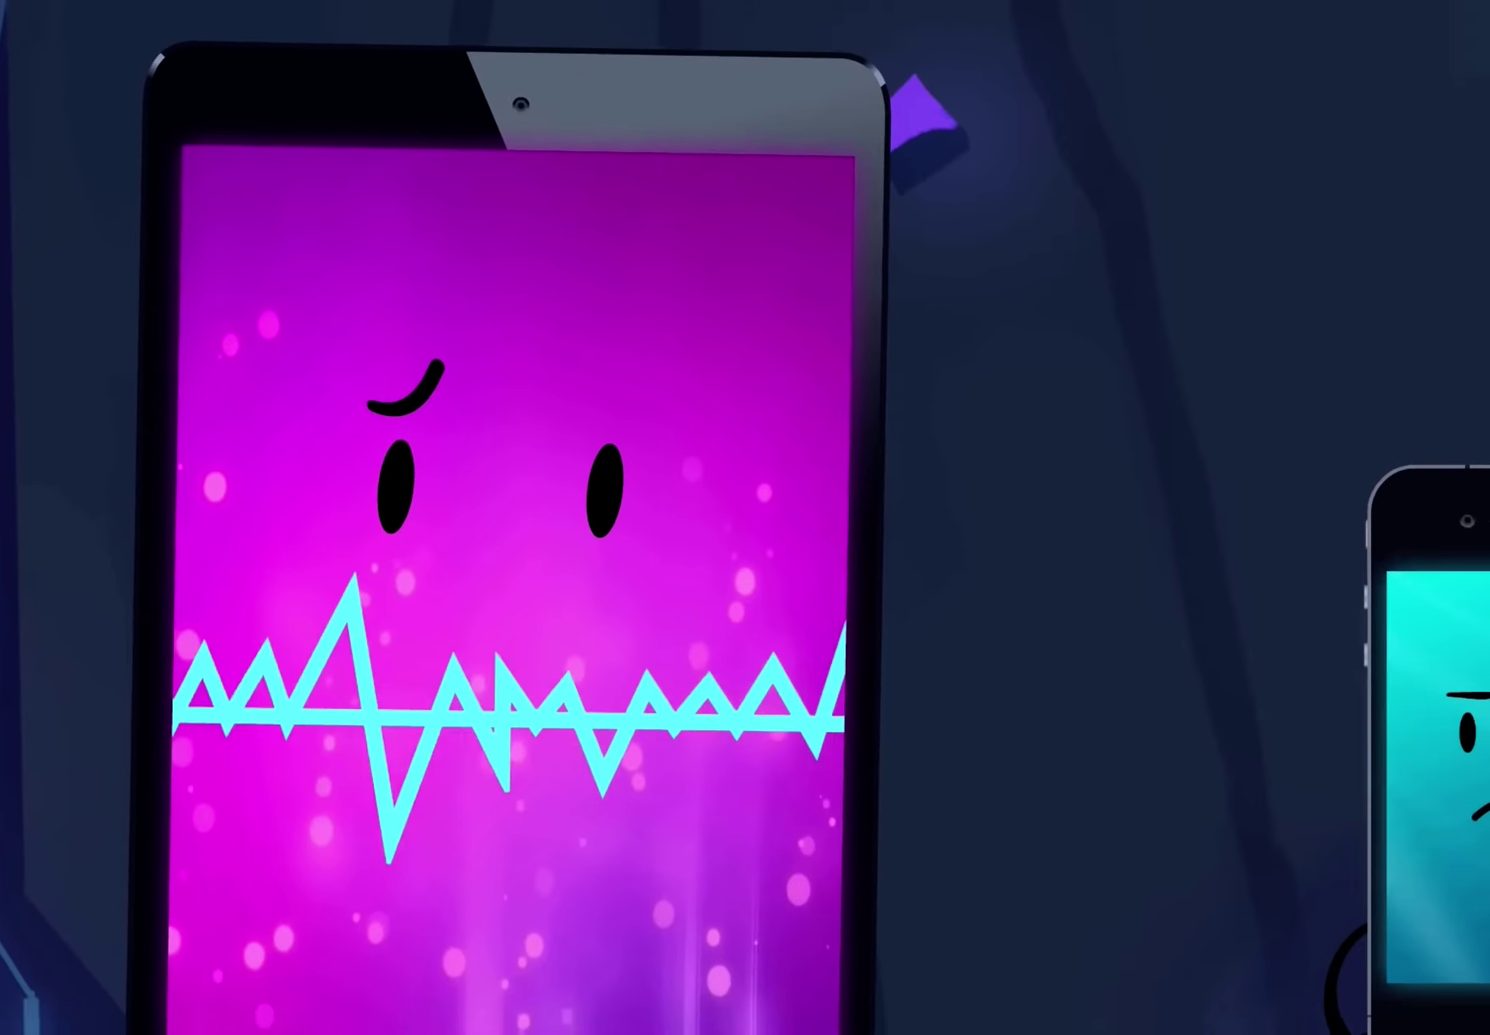
- Float the episode, clear the old Spotlight query for 'oh yea', then re-expand the episode
drag(745, 1030, 746, 581)
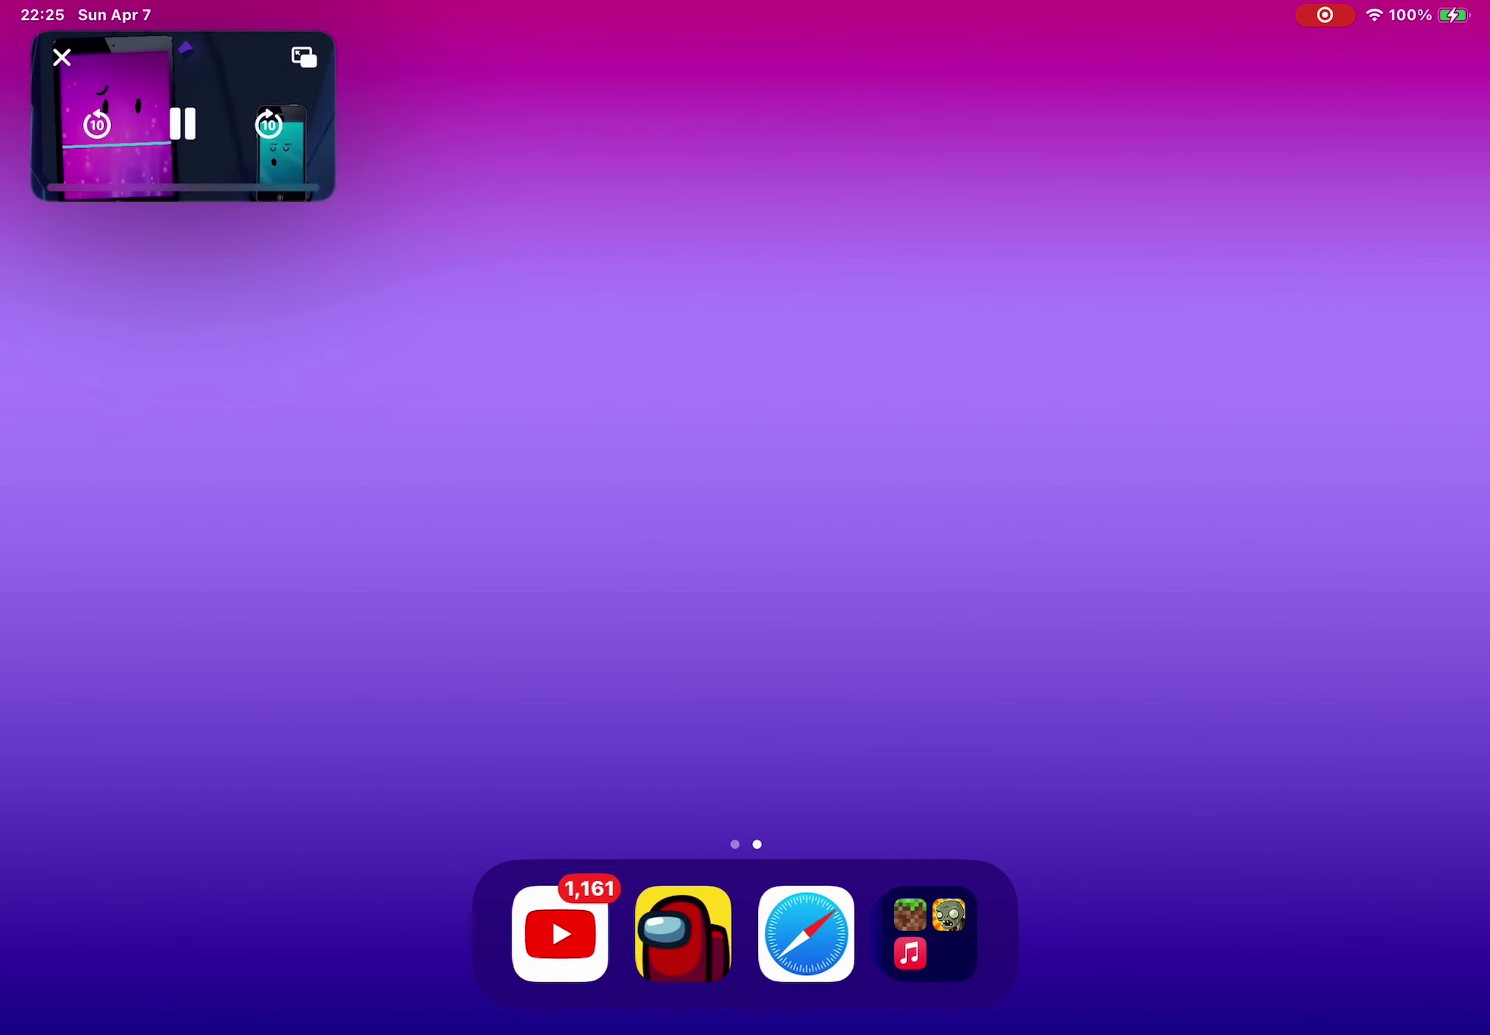
drag(746, 465, 745, 639)
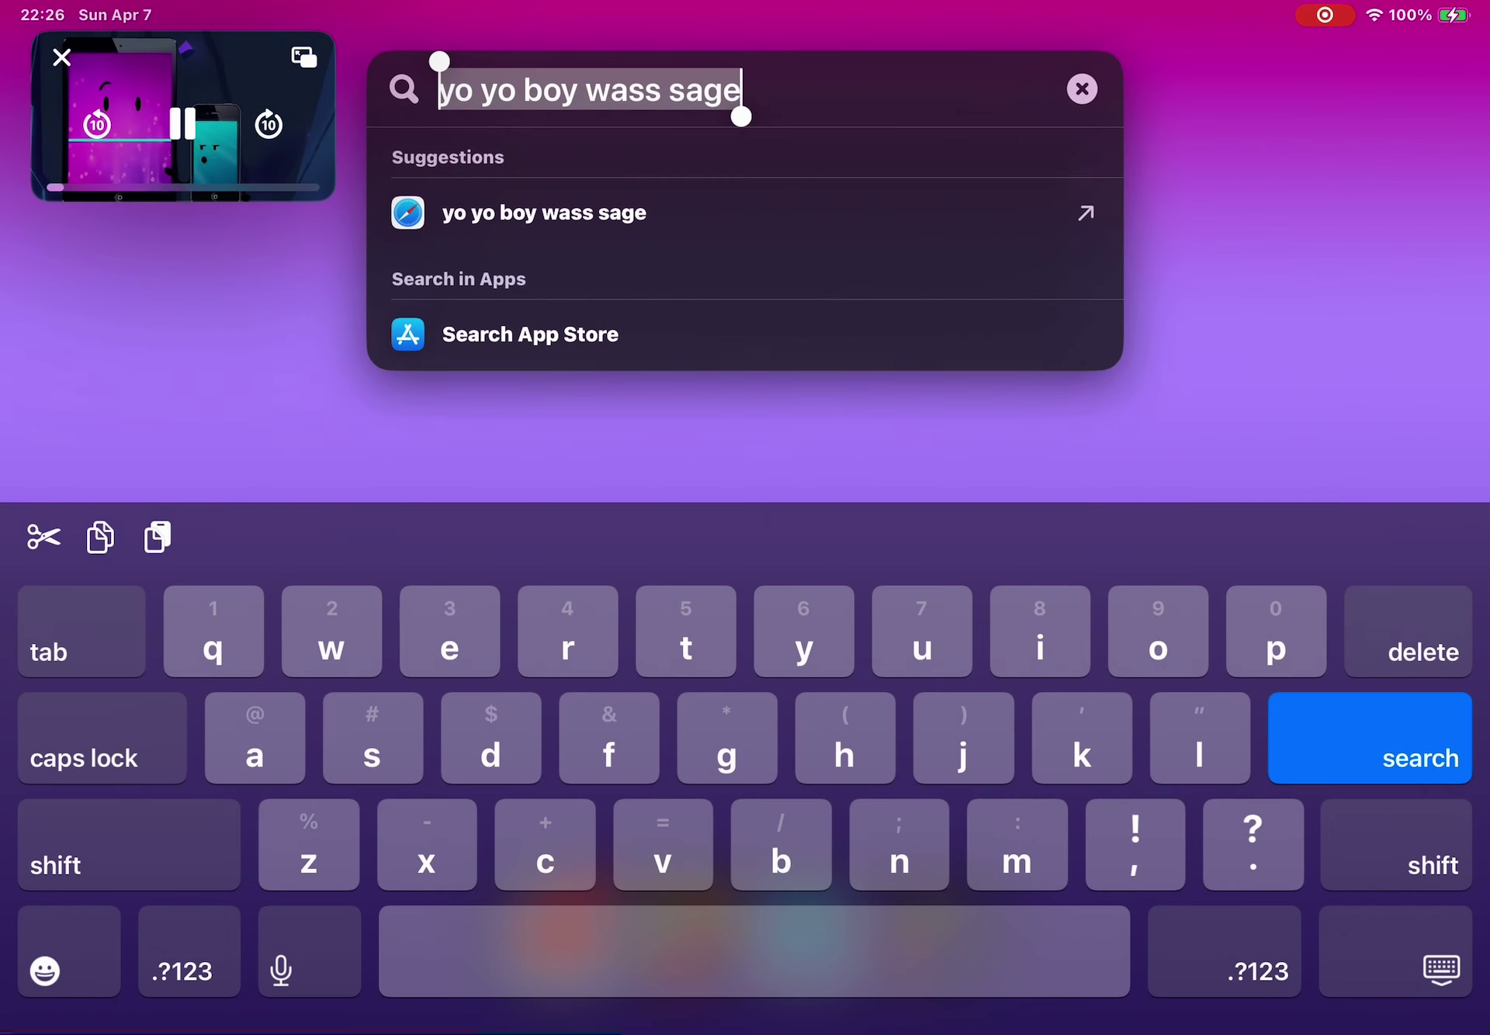
click(1083, 89)
text(h)
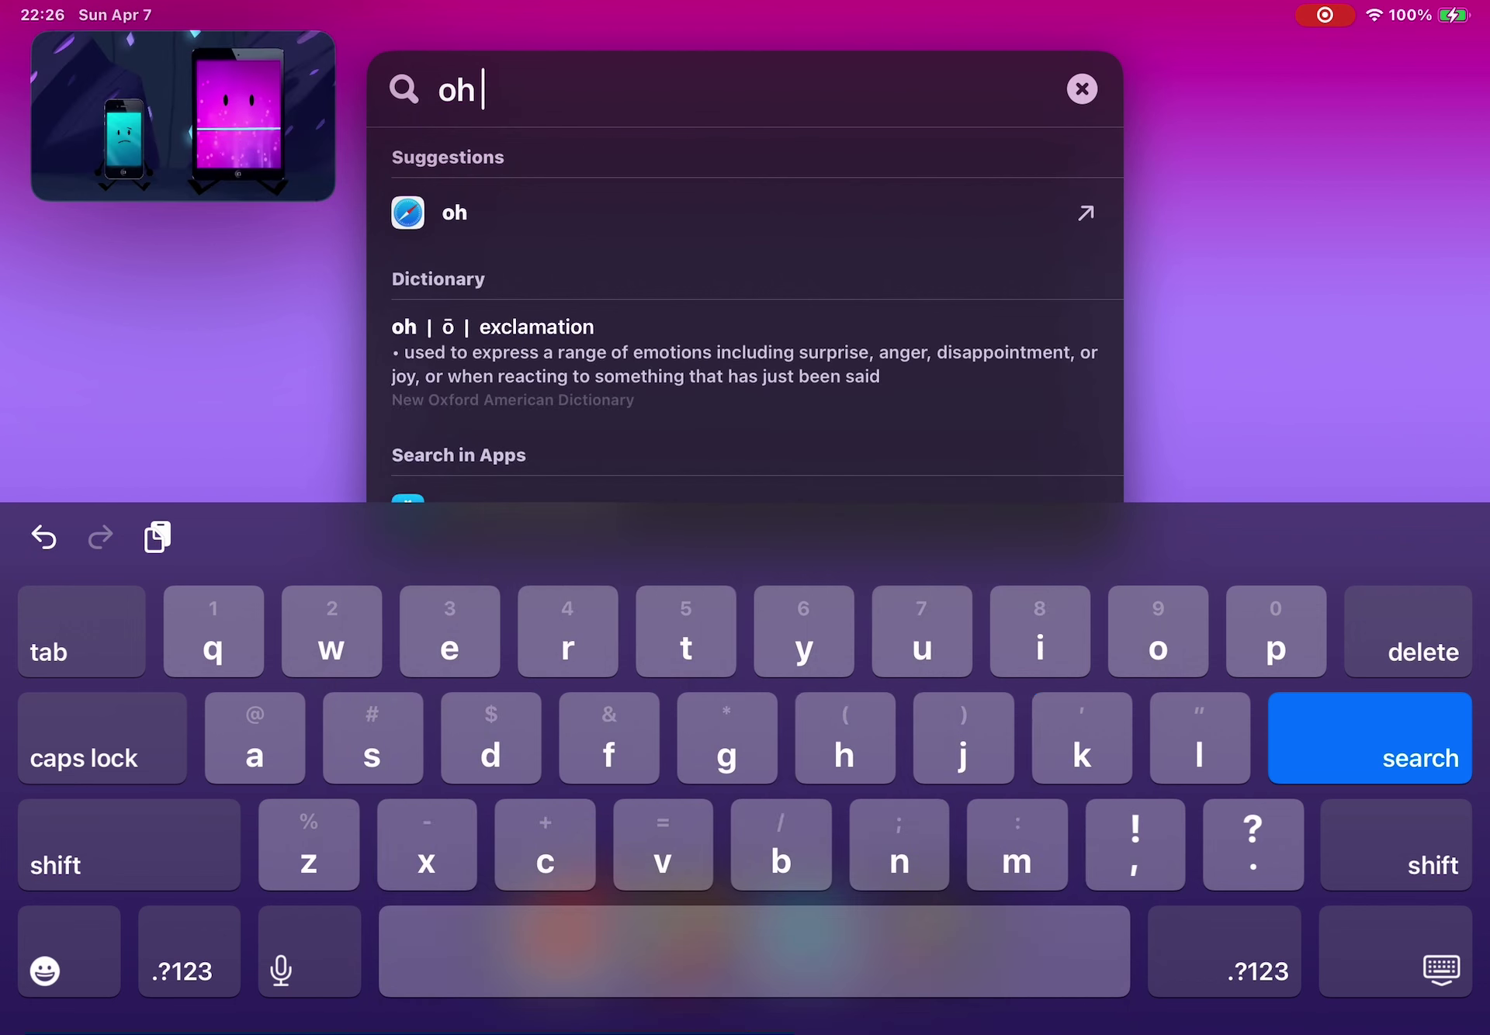
text(yea)
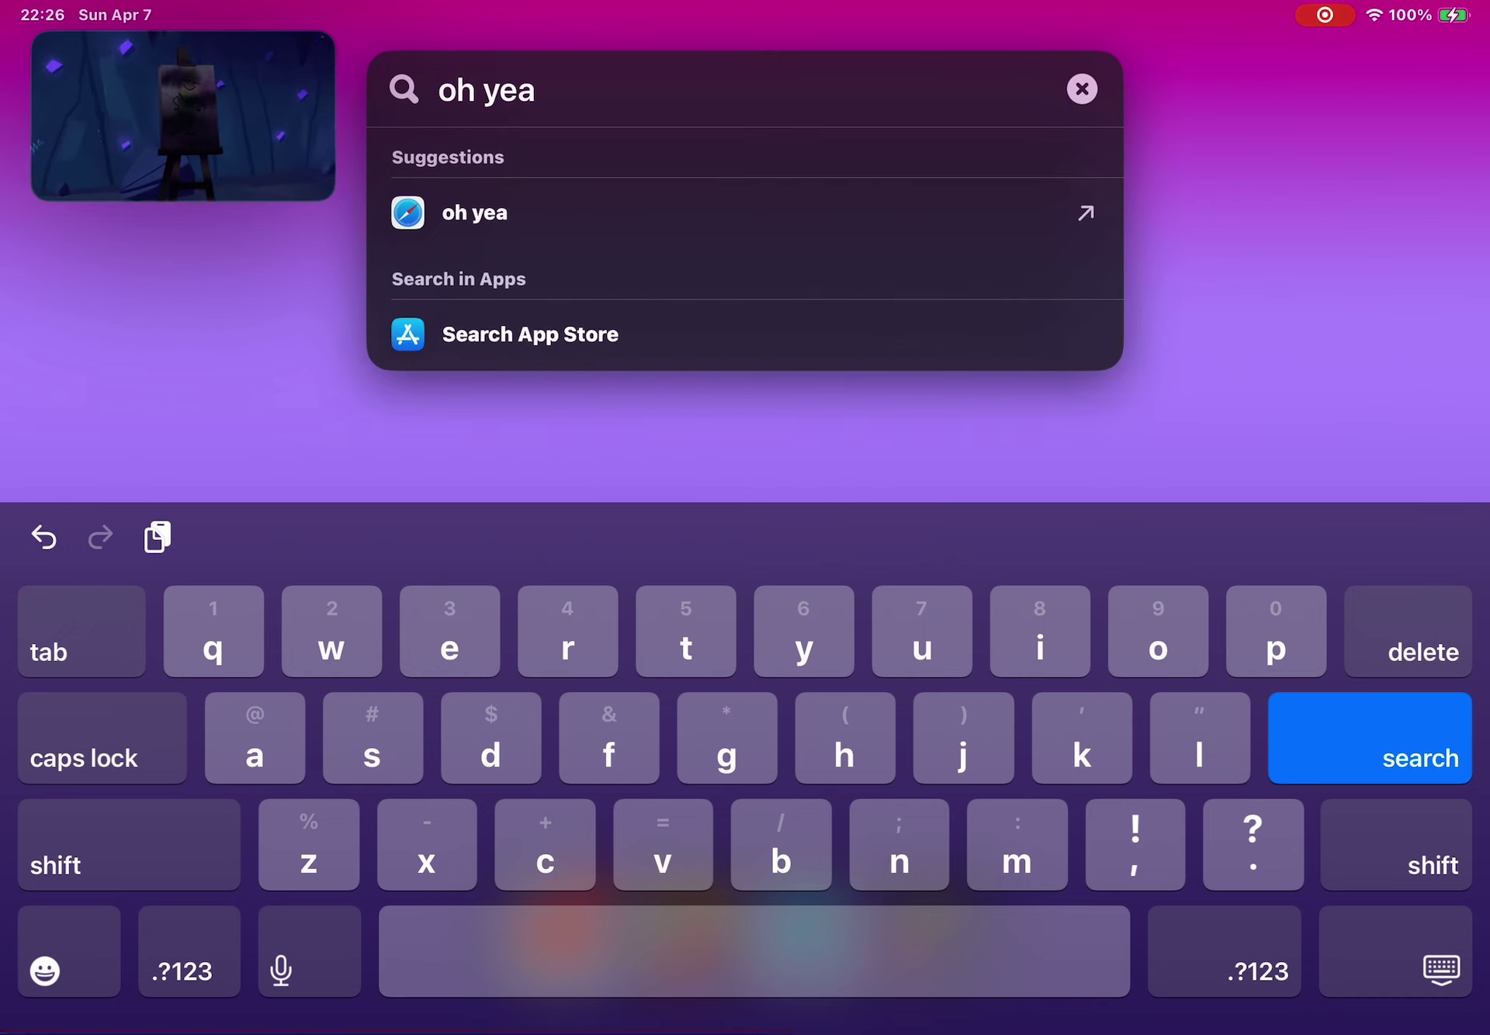
key(Escape)
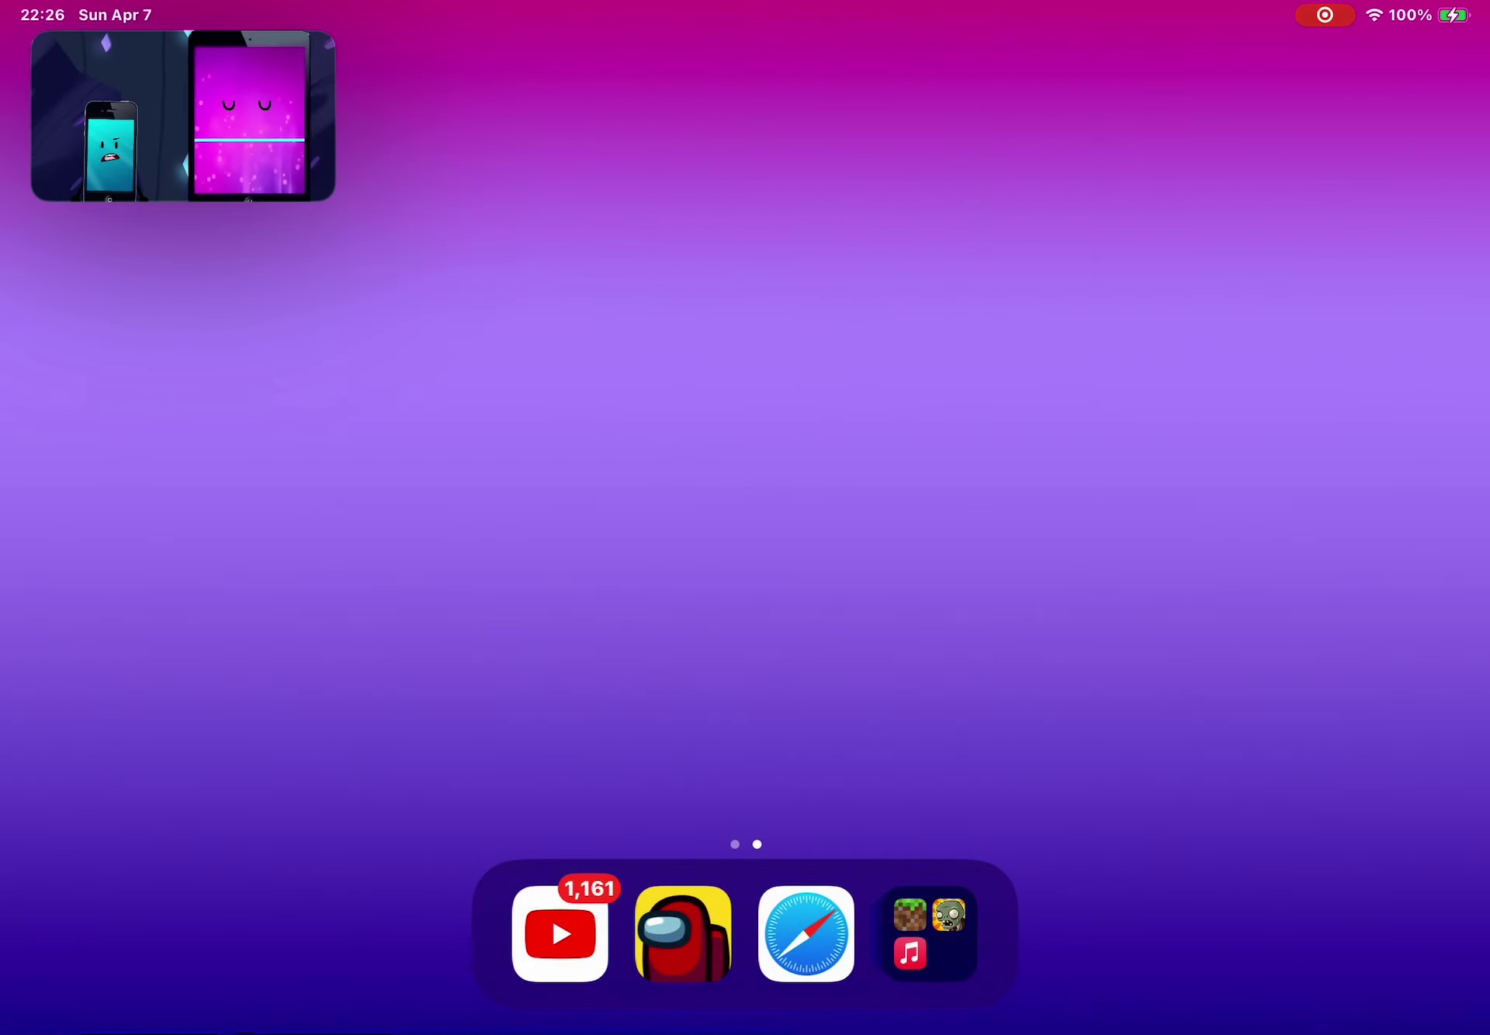
click(182, 117)
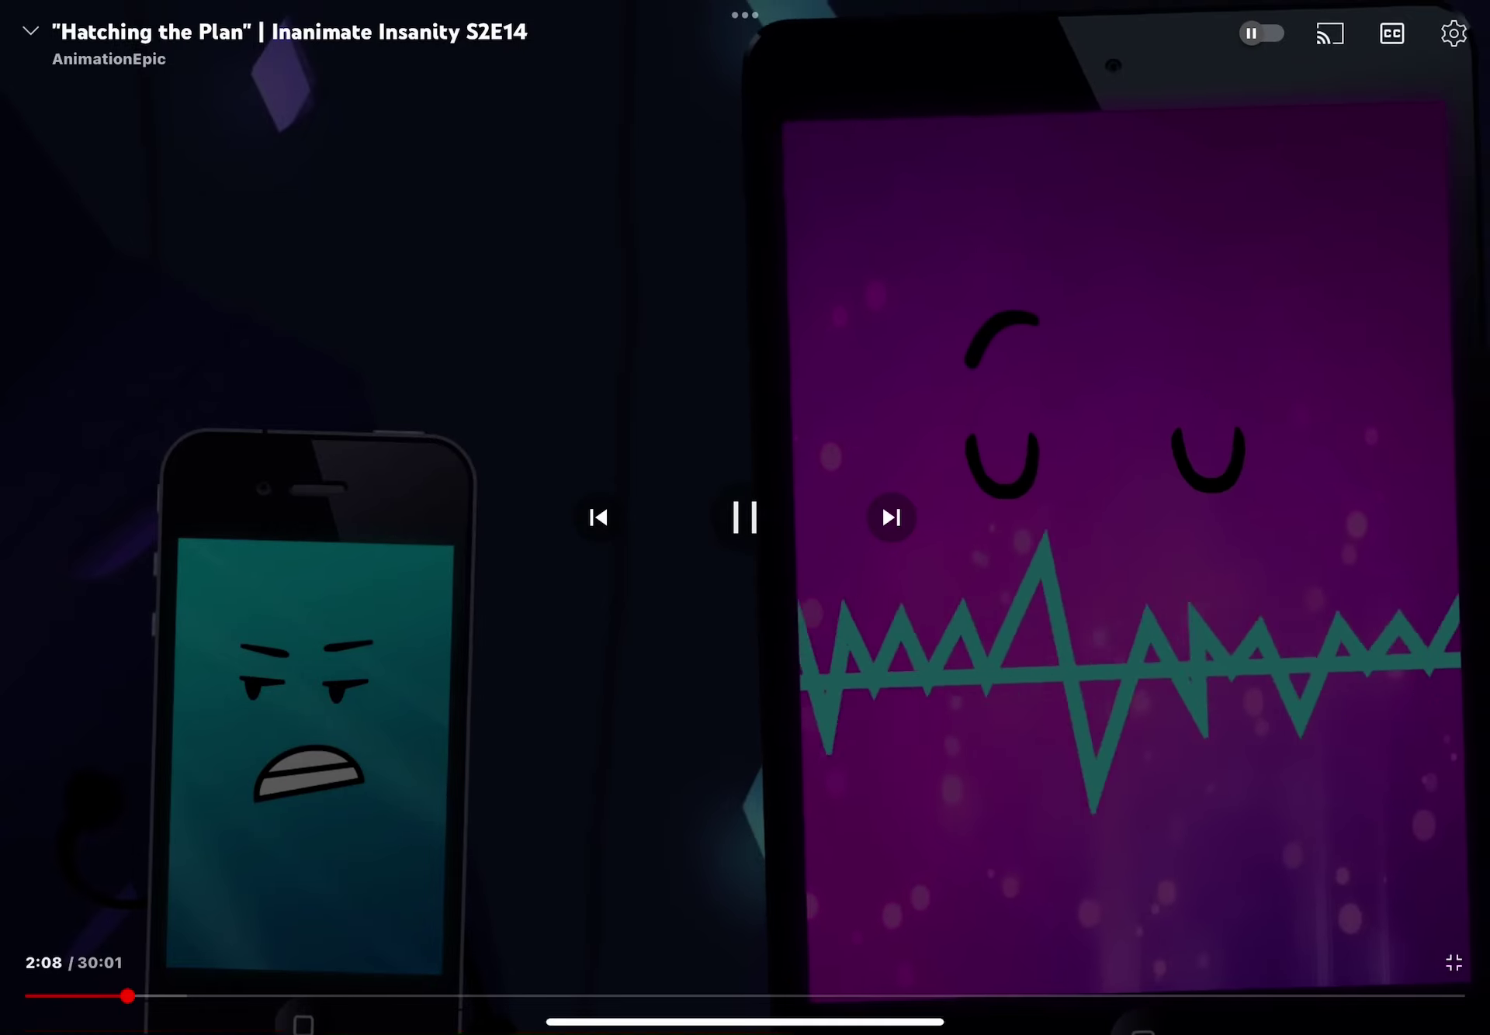
- Float the episode again and erase the leftover 'oh yea' Spotlight query
key(super+h)
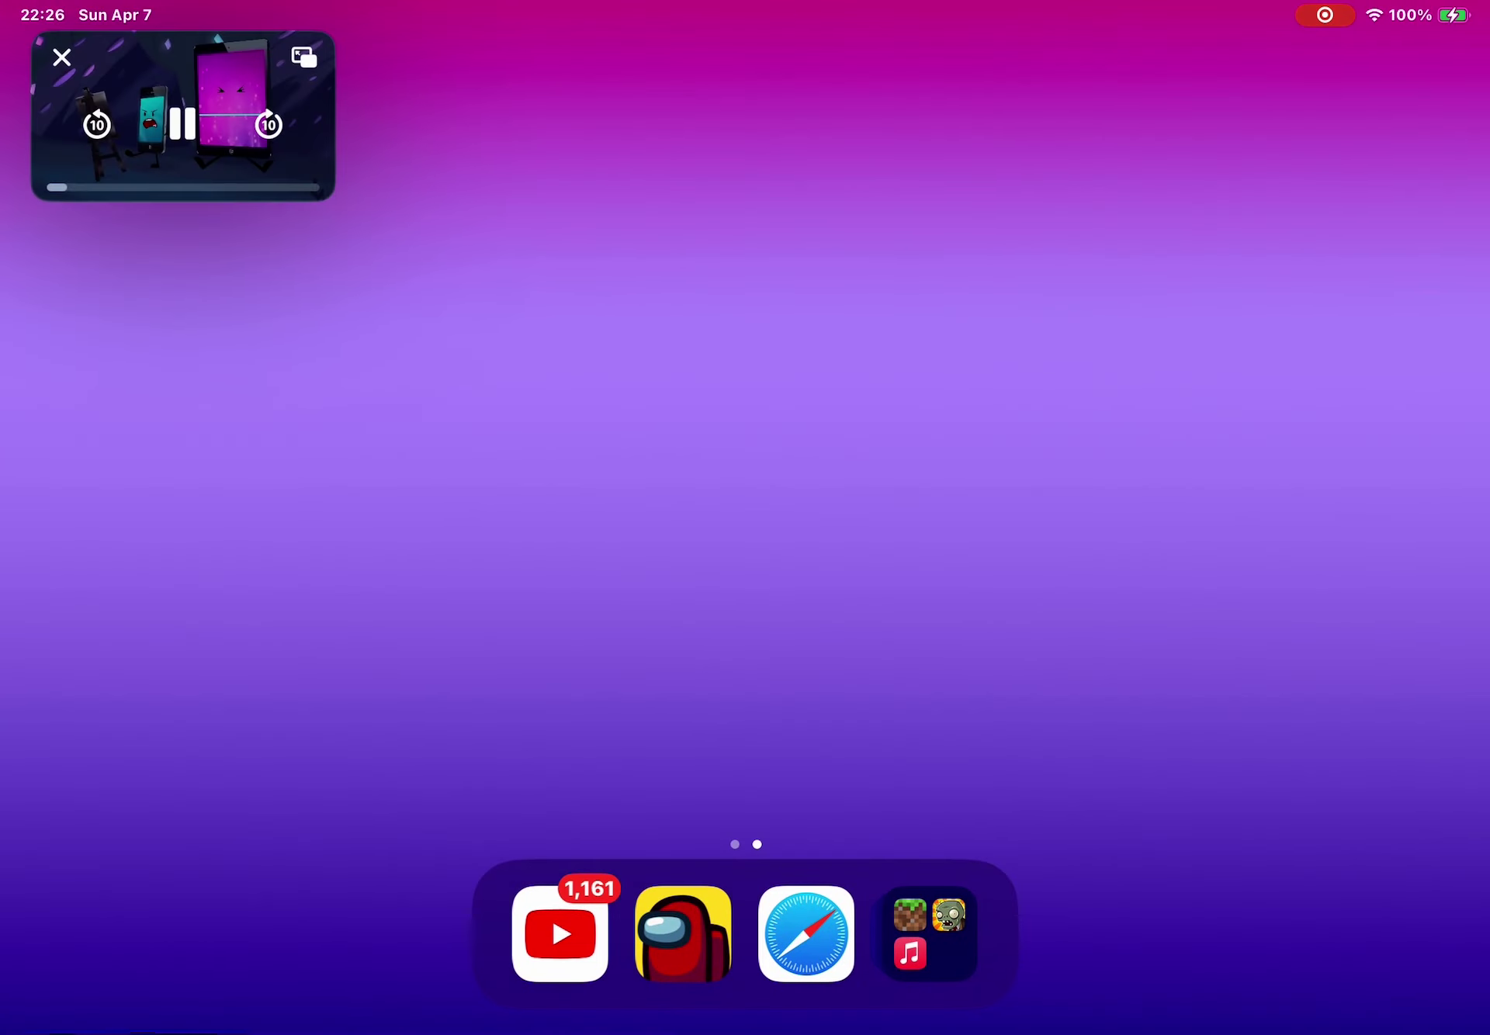
key(super+space)
click(1441, 970)
click(745, 89)
key(BackSpace)
text(yes)
- Clear the 'yes' query, reopen the episode in YouTube, then float it and reopen search
key(BackSpace)
key(BackSpace)
key(BackSpace)
key(Escape)
click(560, 932)
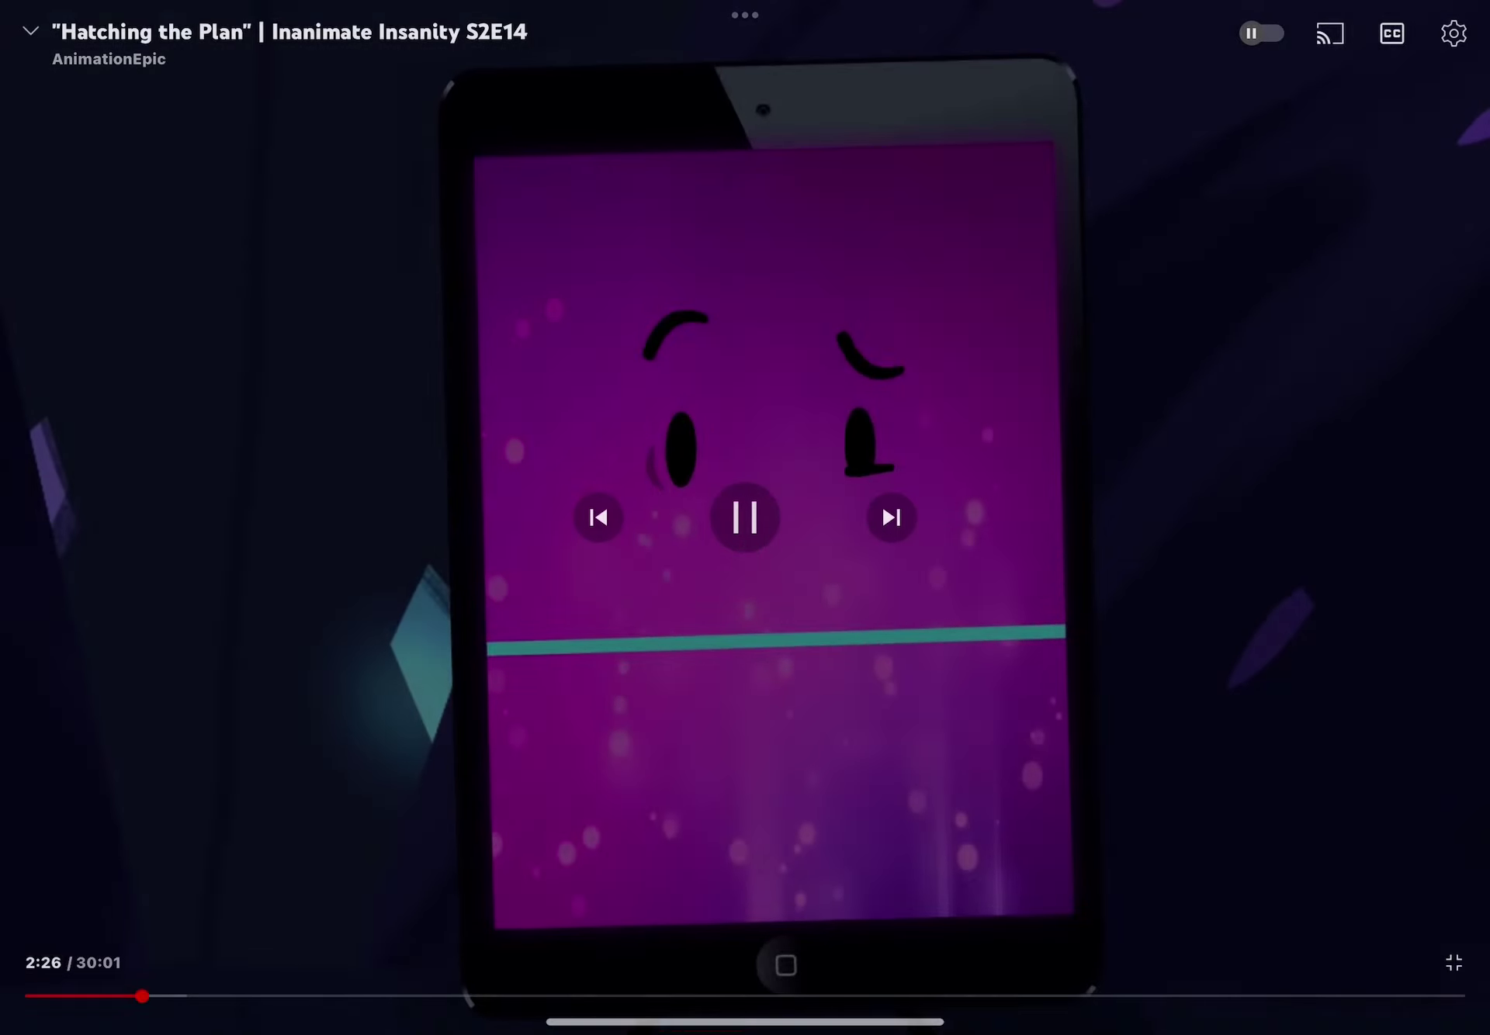
key(super+h)
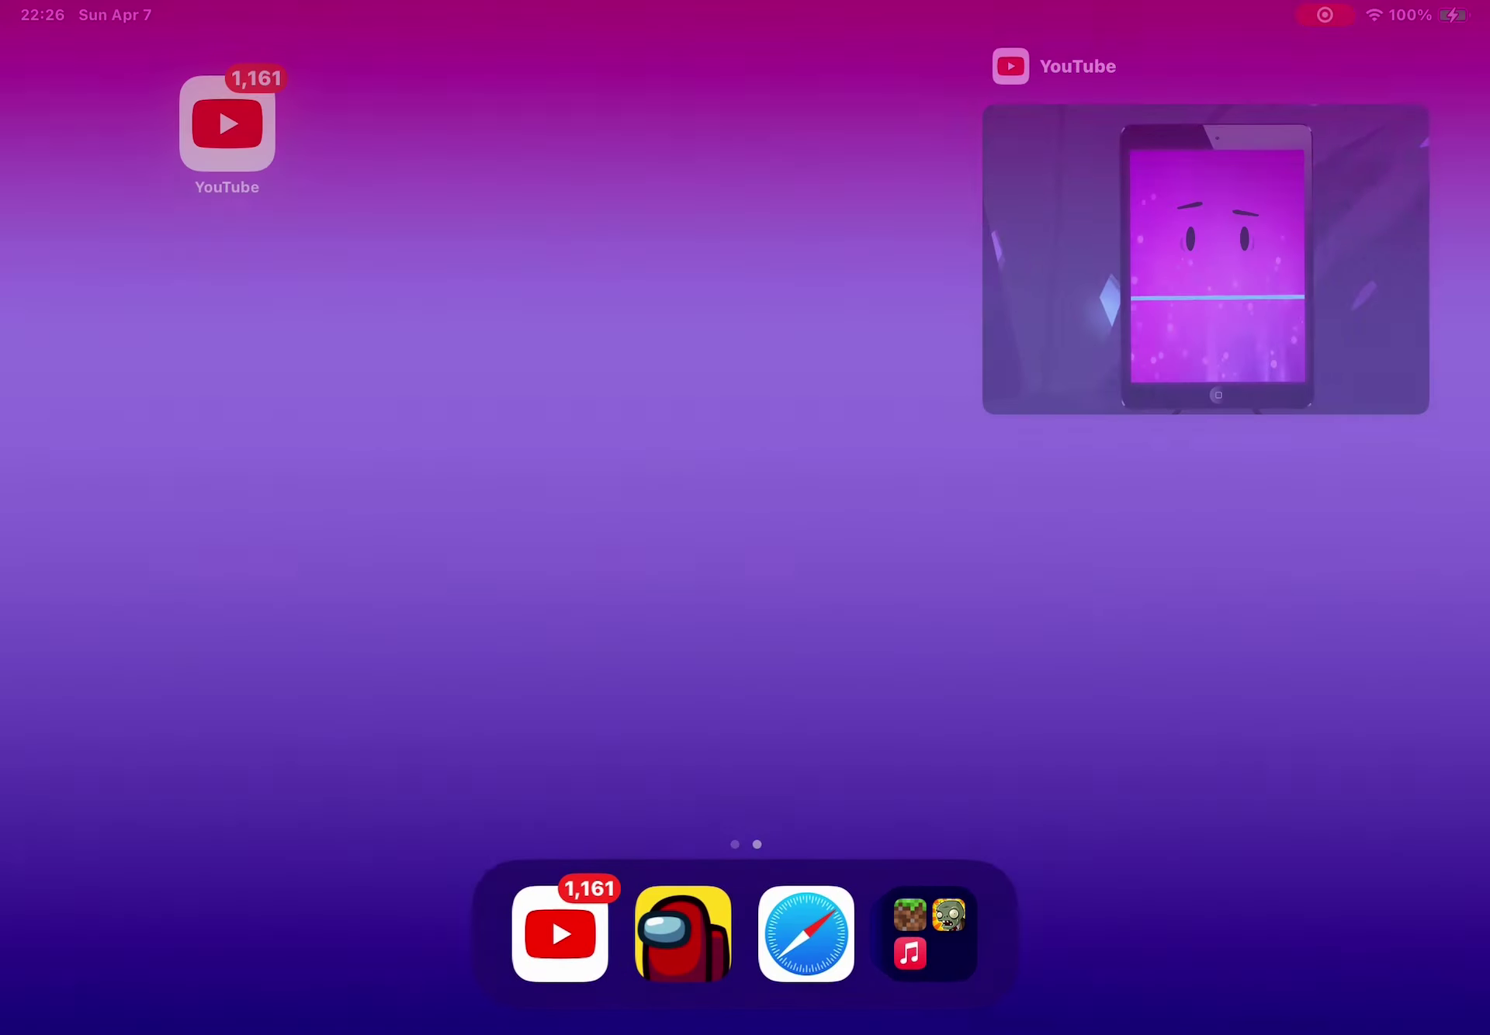
key(super+space)
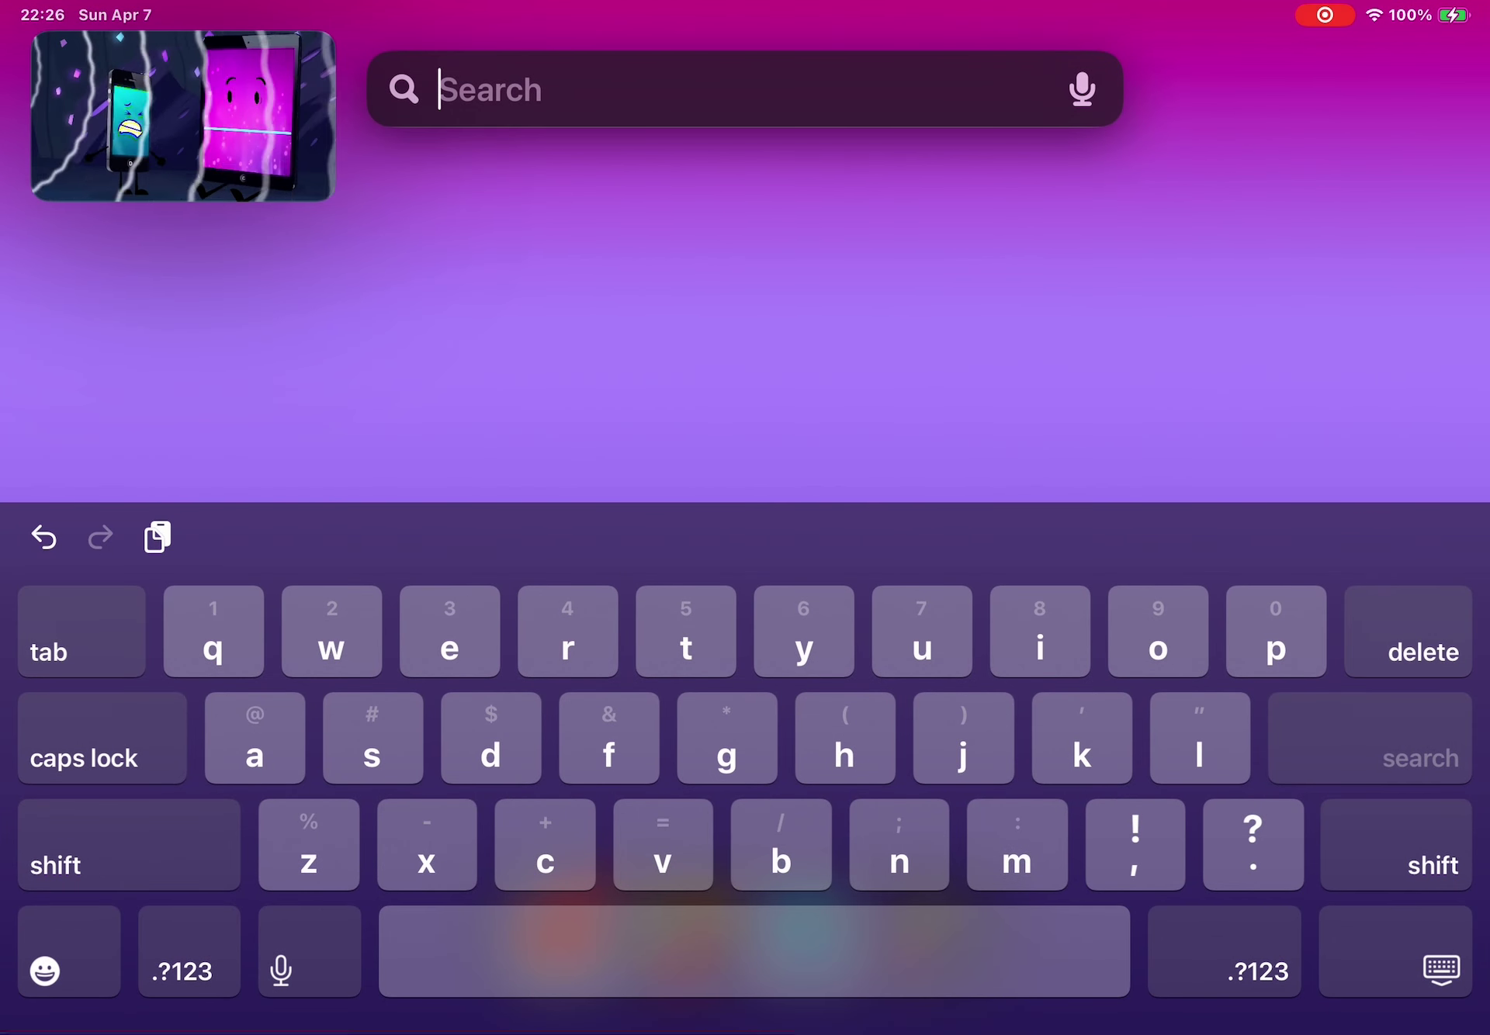
text(opp)
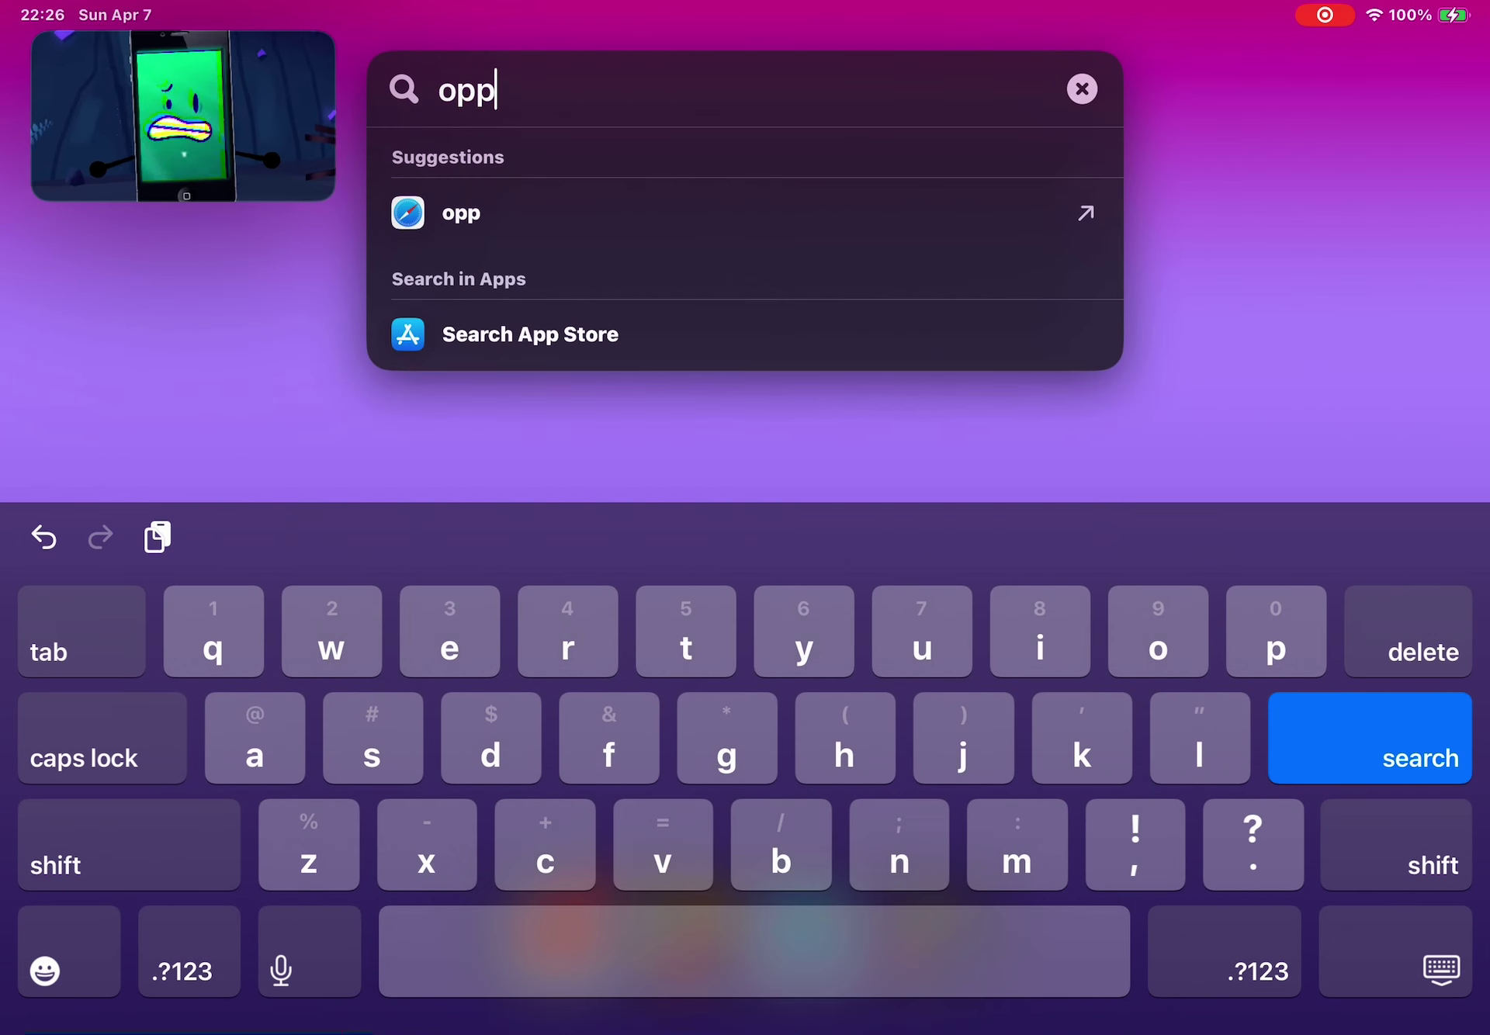
- Close and reopen Spotlight, then delete the 'opp' query
key(Escape)
key(super+space)
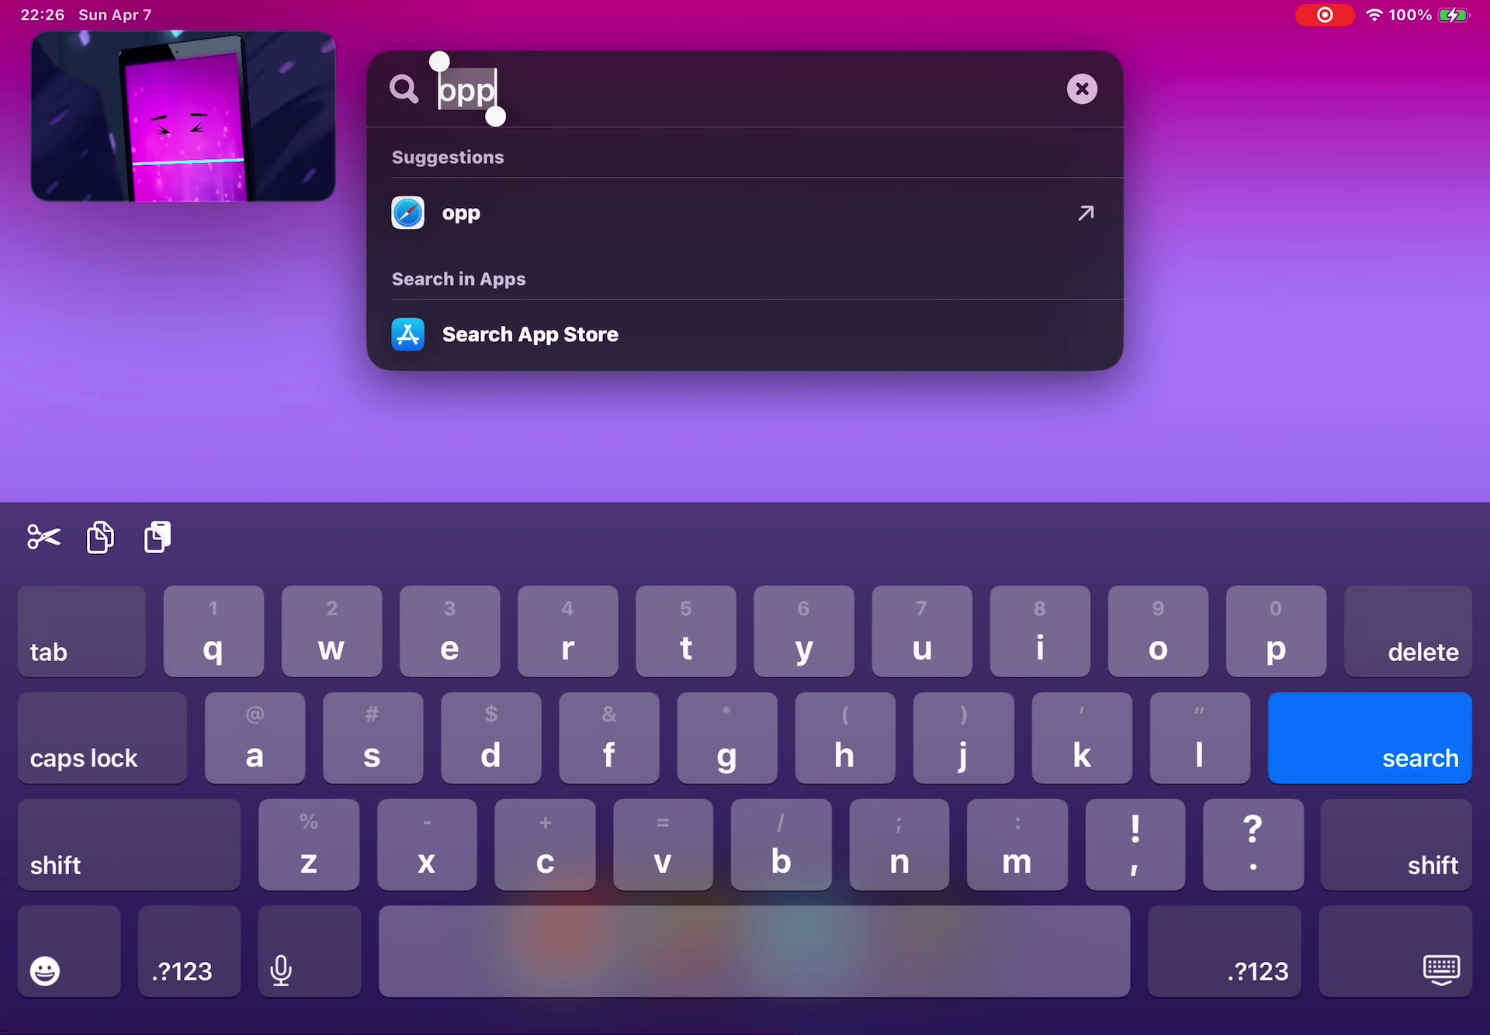
key(BackSpace)
key(Escape)
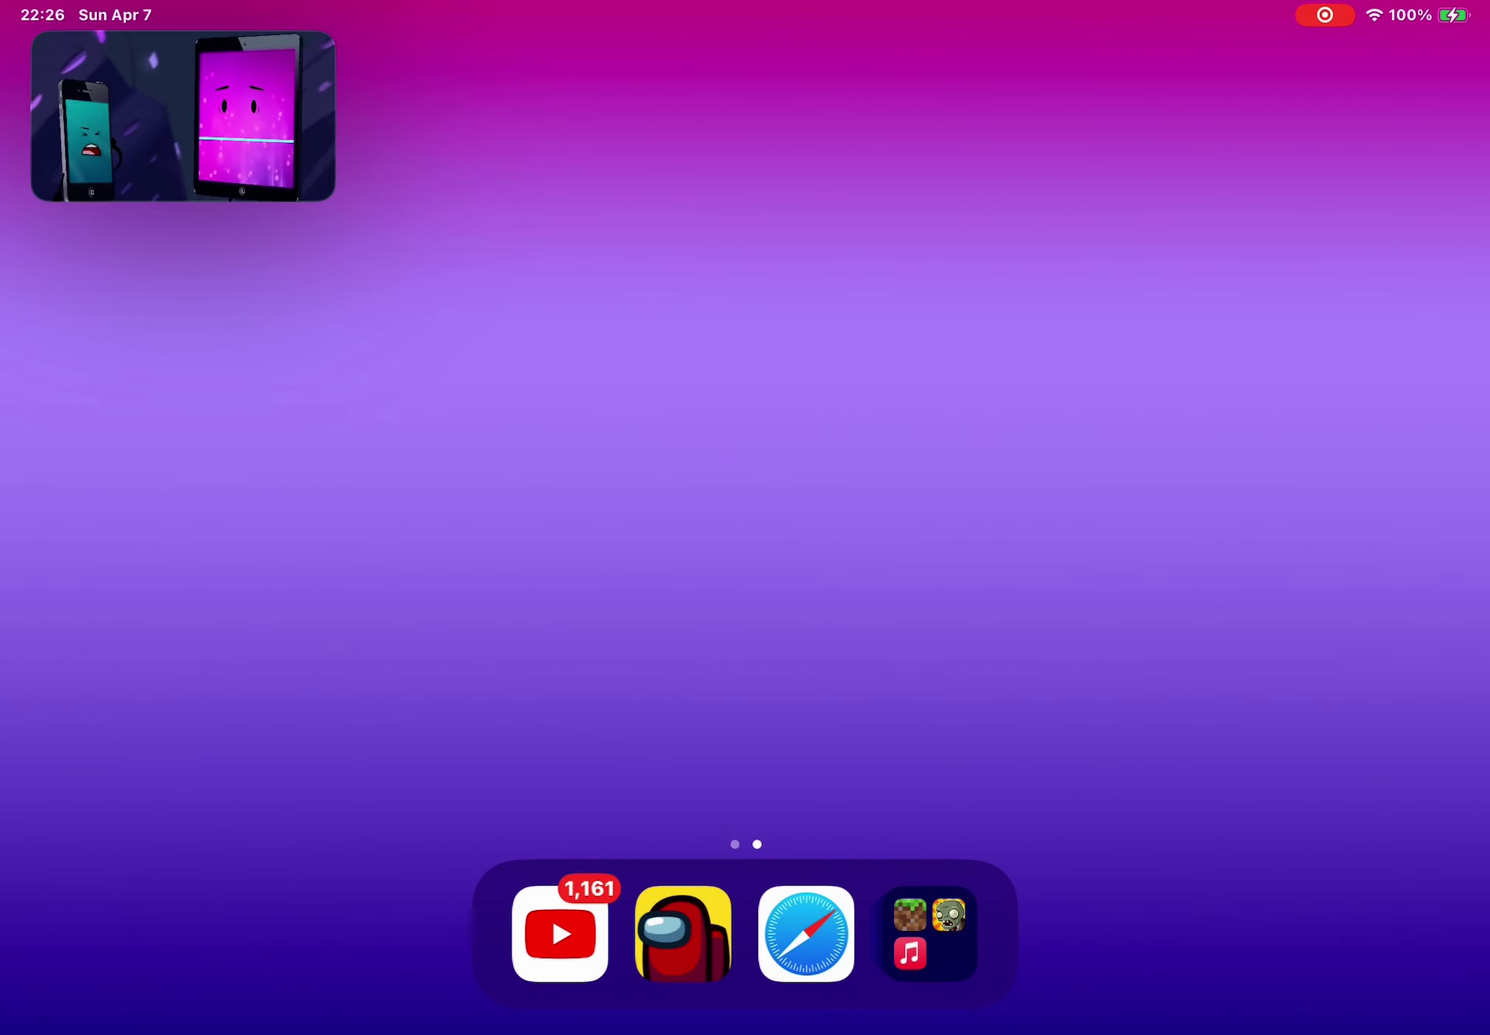
- Search 'yes' in Spotlight, close it, and reopen the episode in YouTube
key(super+space)
text(yes)
key(Escape)
click(561, 933)
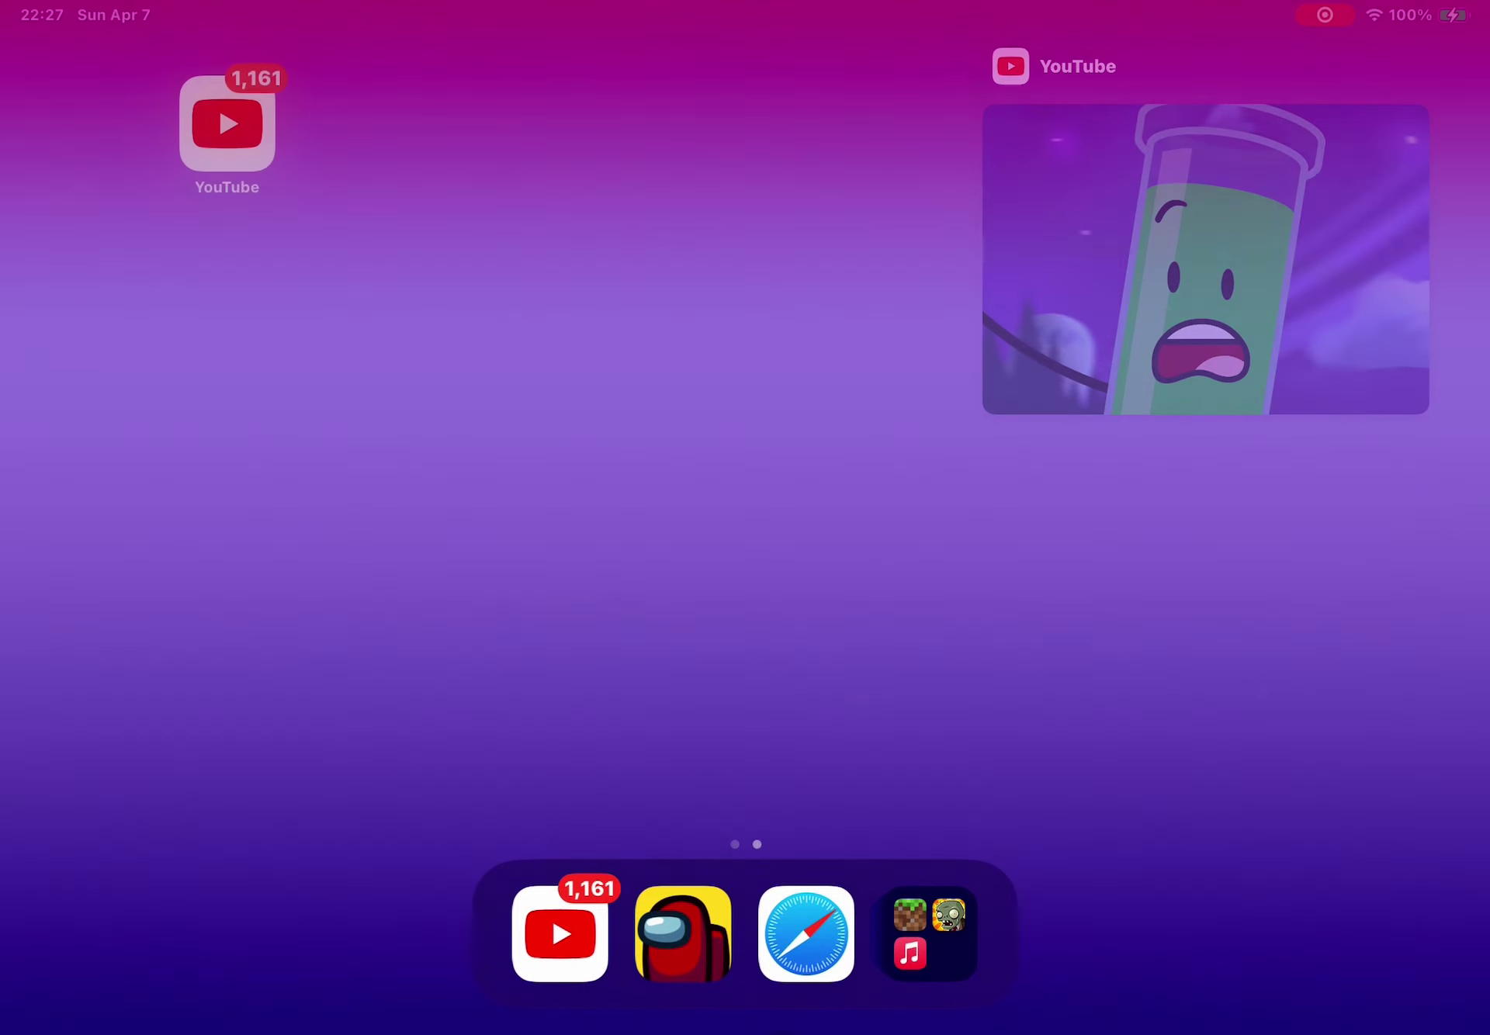
- Type 'oh noo' in Spotlight, trim the extra letter, and close search
key(super+space)
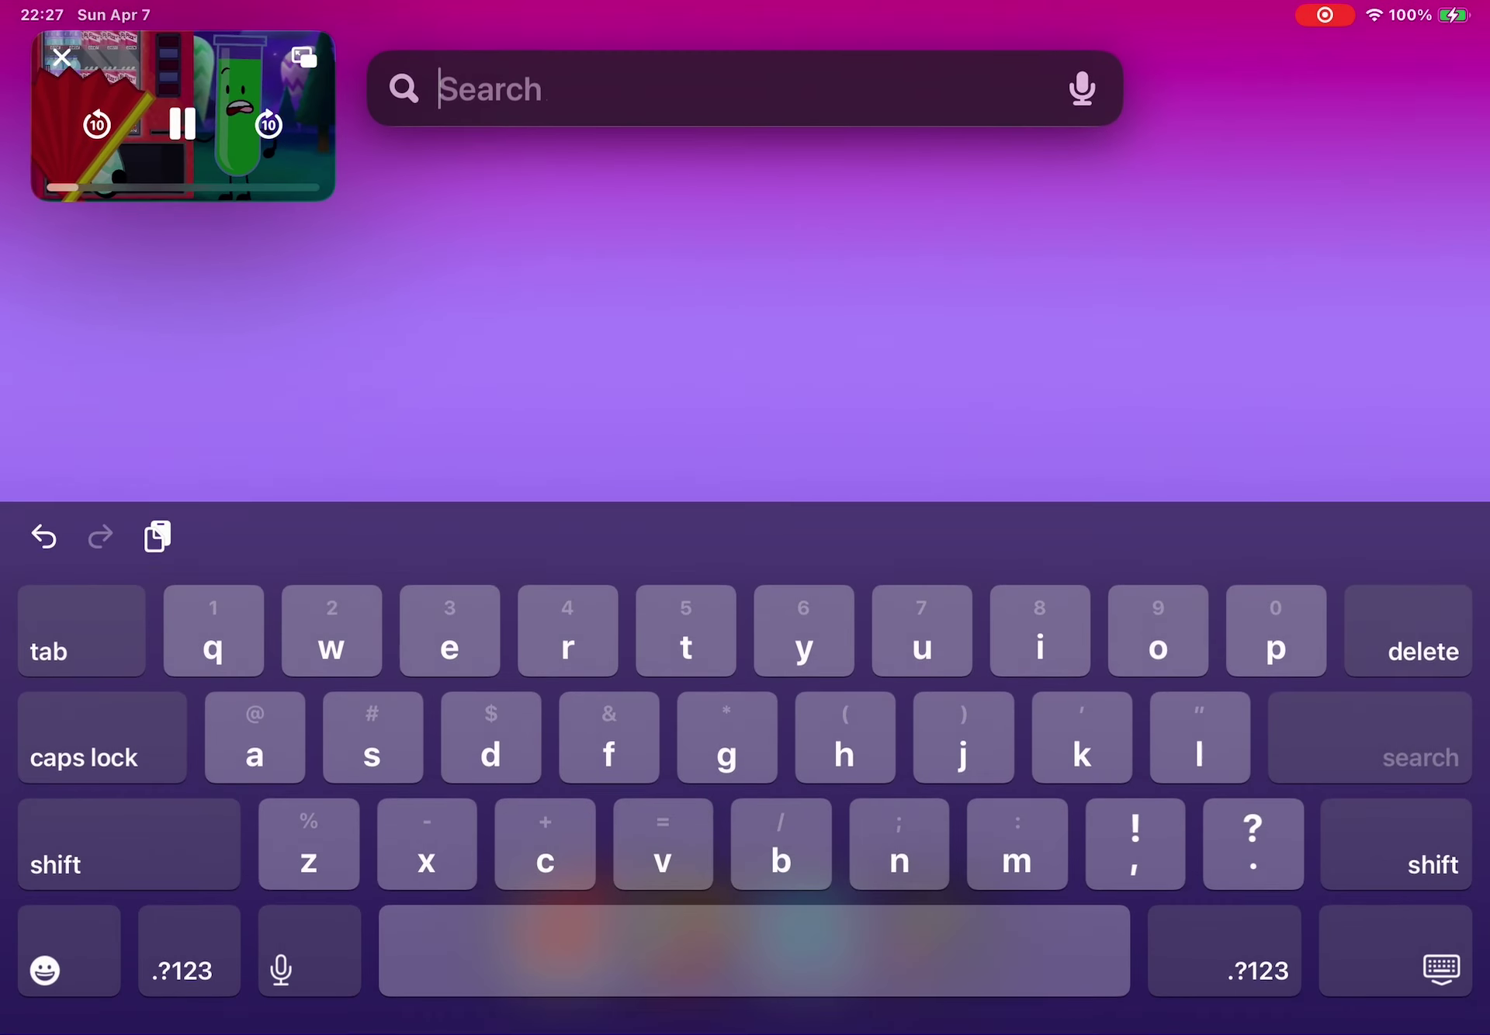
text(oh noo)
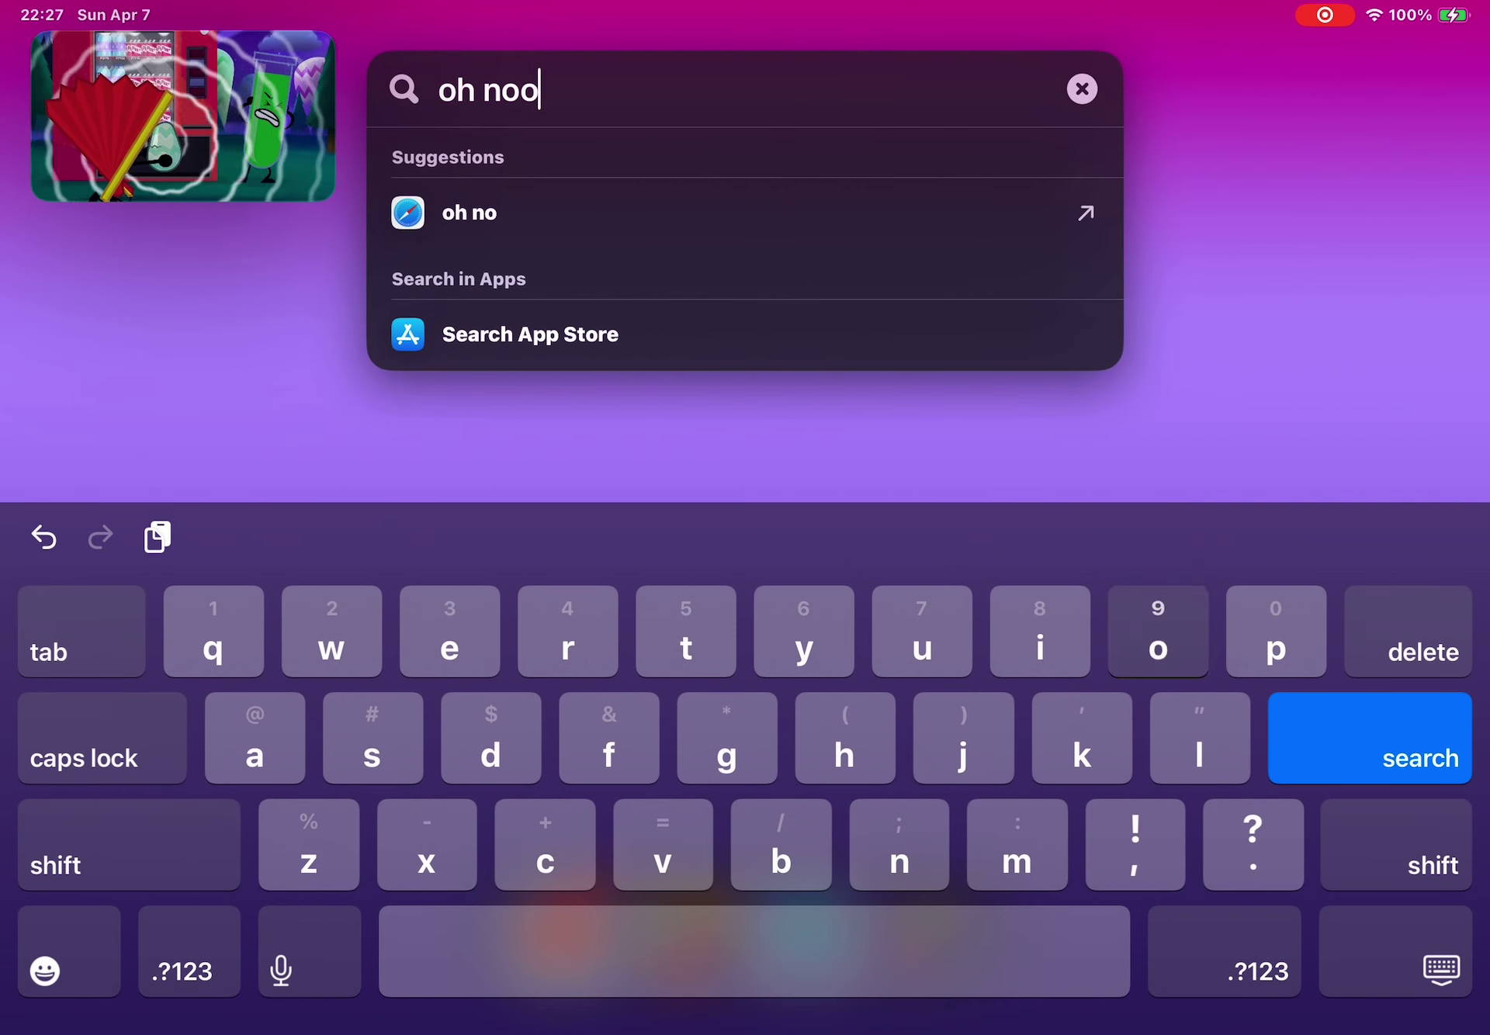
key(BackSpace)
key(BackSpace)
key(BackSpace)
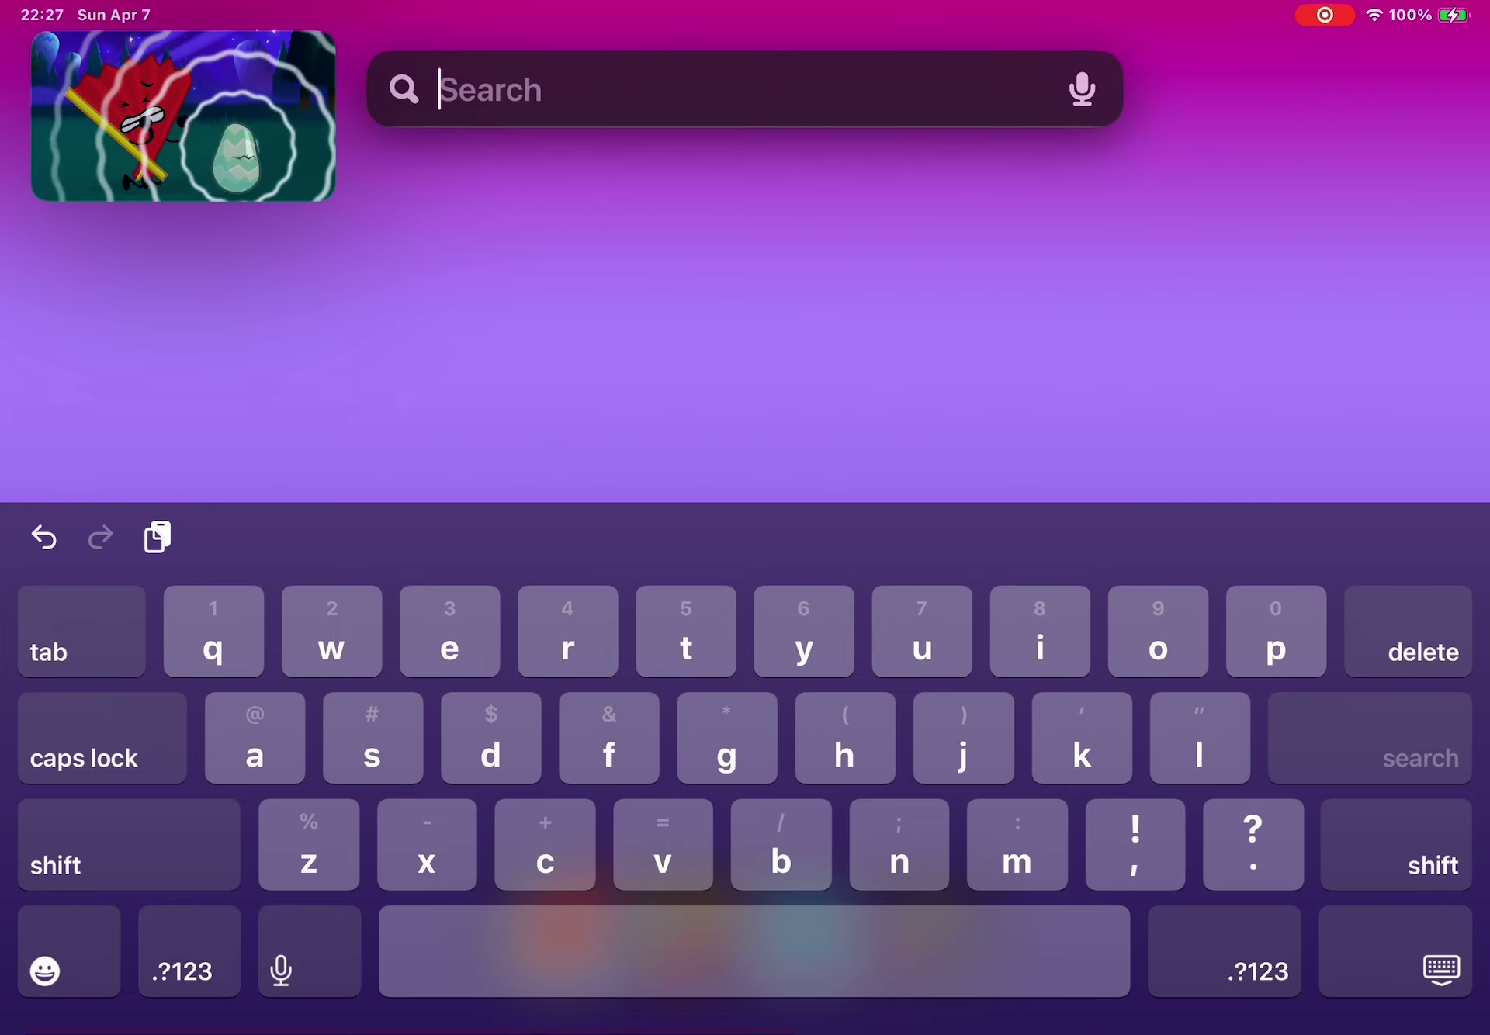
key(Escape)
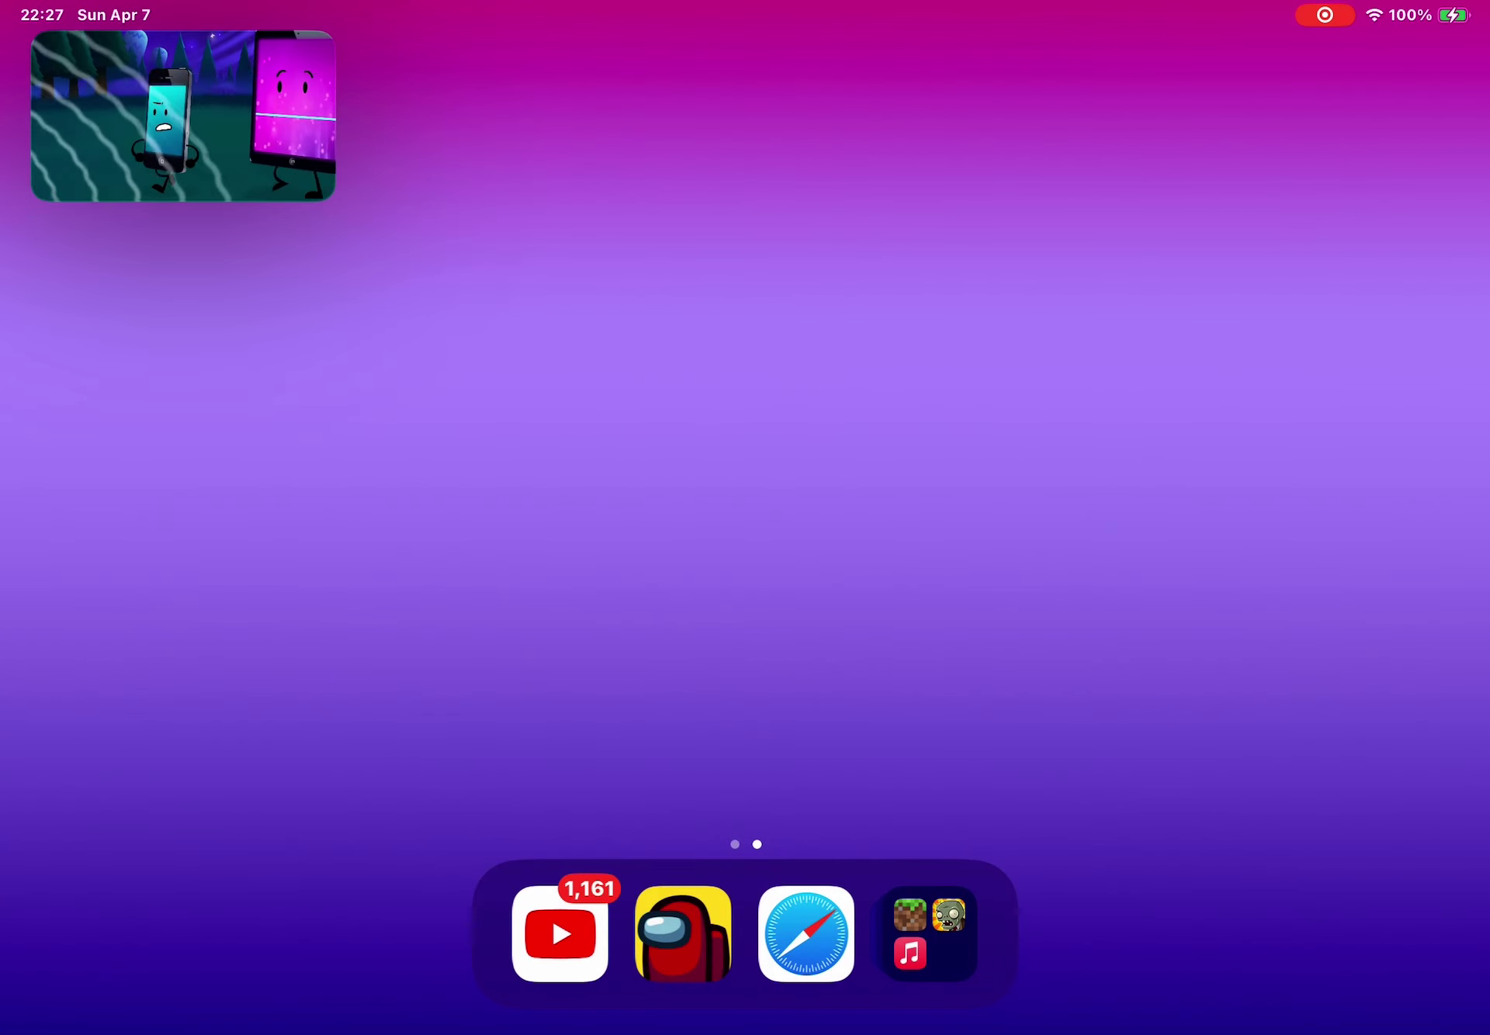
- Try 'g' and 'yayyy' searches, clear them, and expand the episode to full screen
key(super+space)
text(gr)
key(BackSpace)
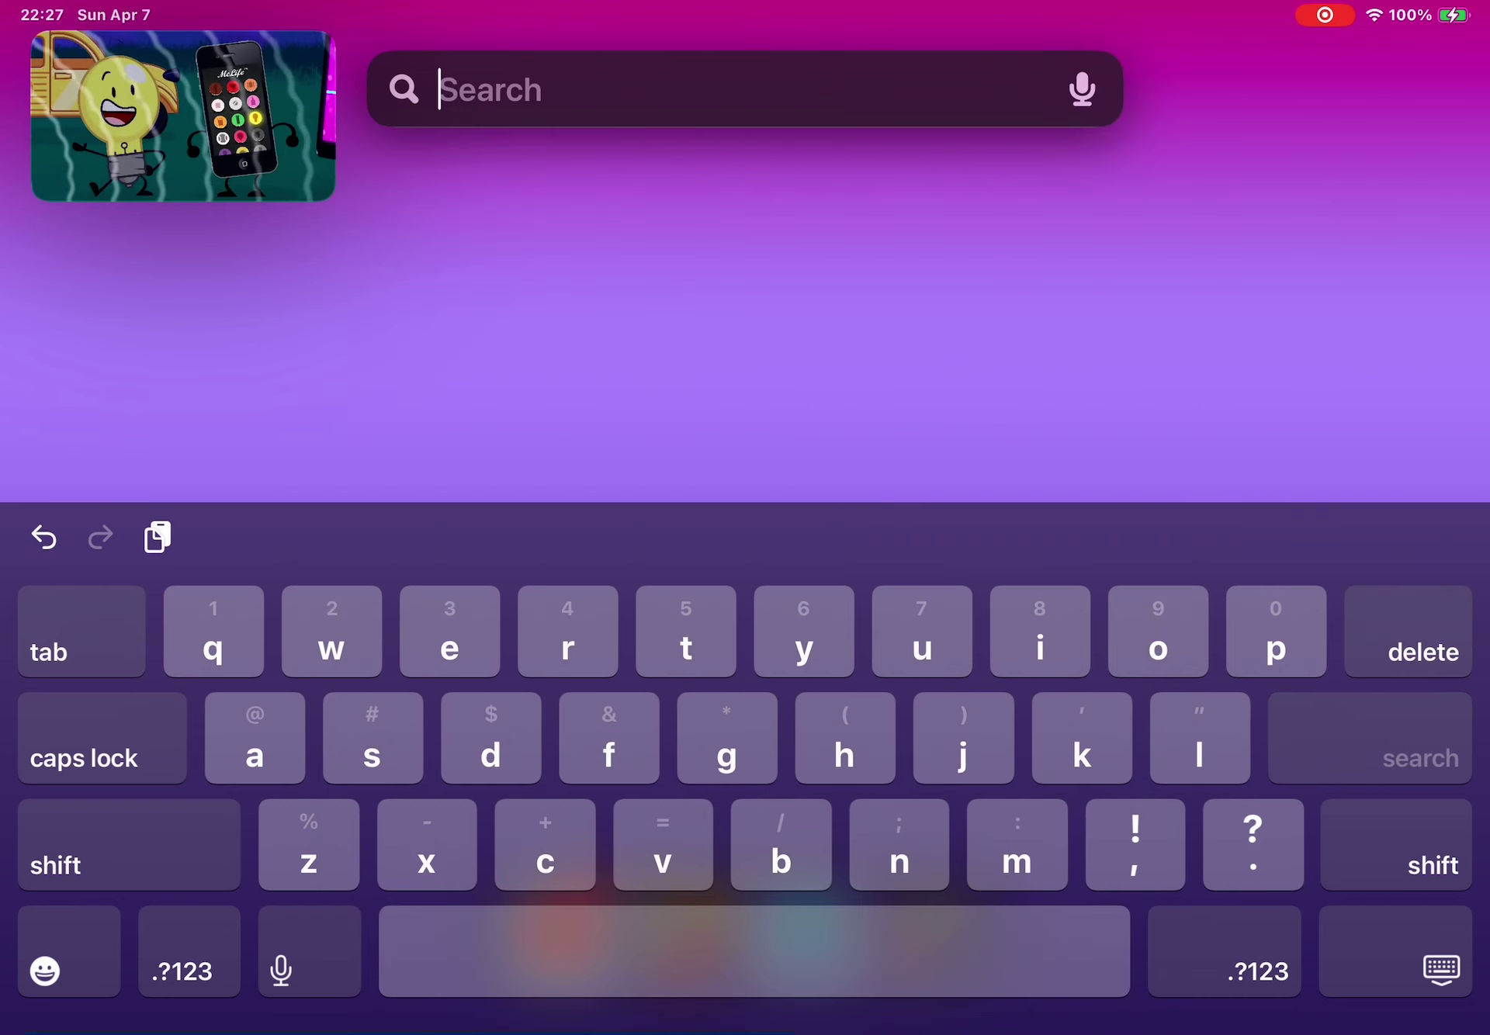
text(yayy)
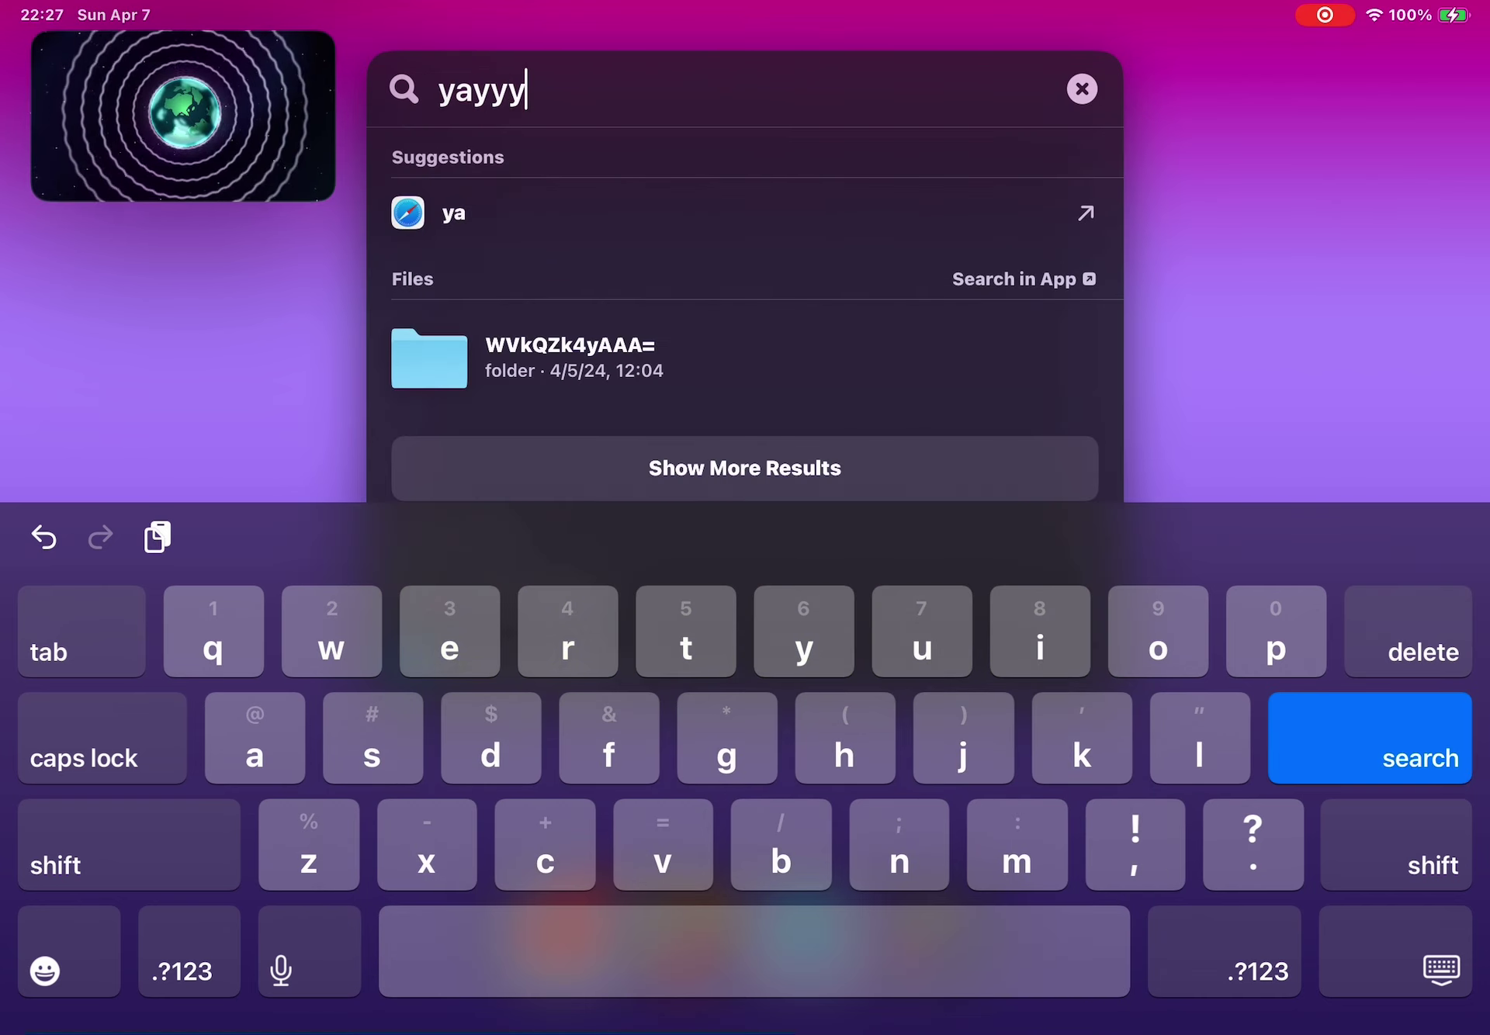
click(1082, 89)
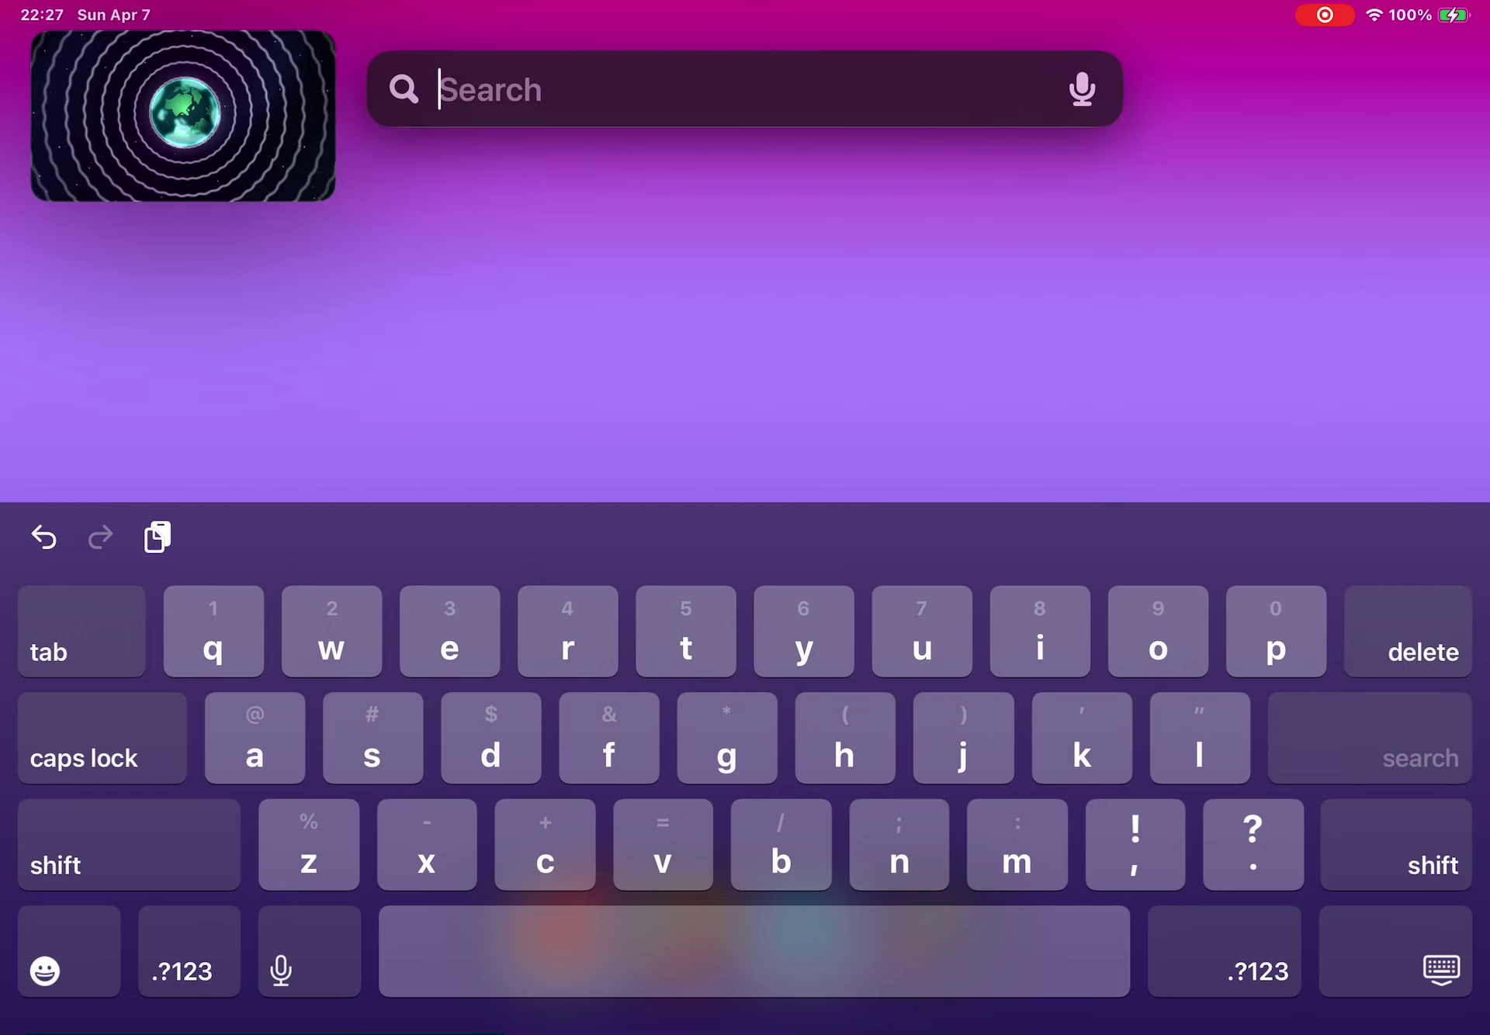
key(Escape)
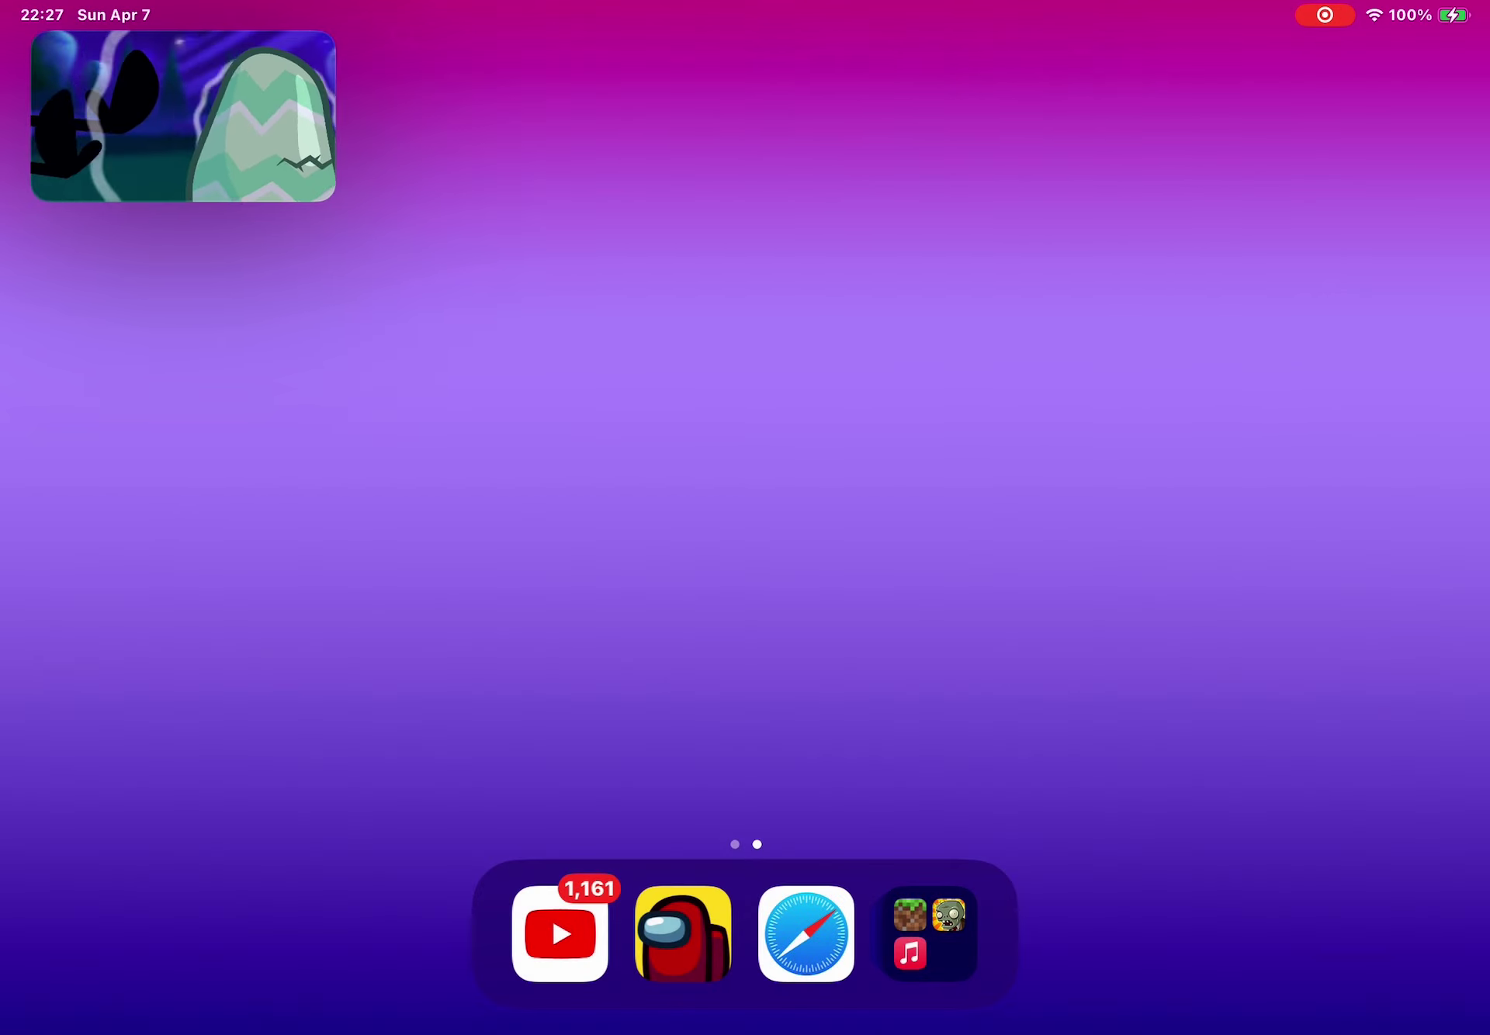
click(183, 116)
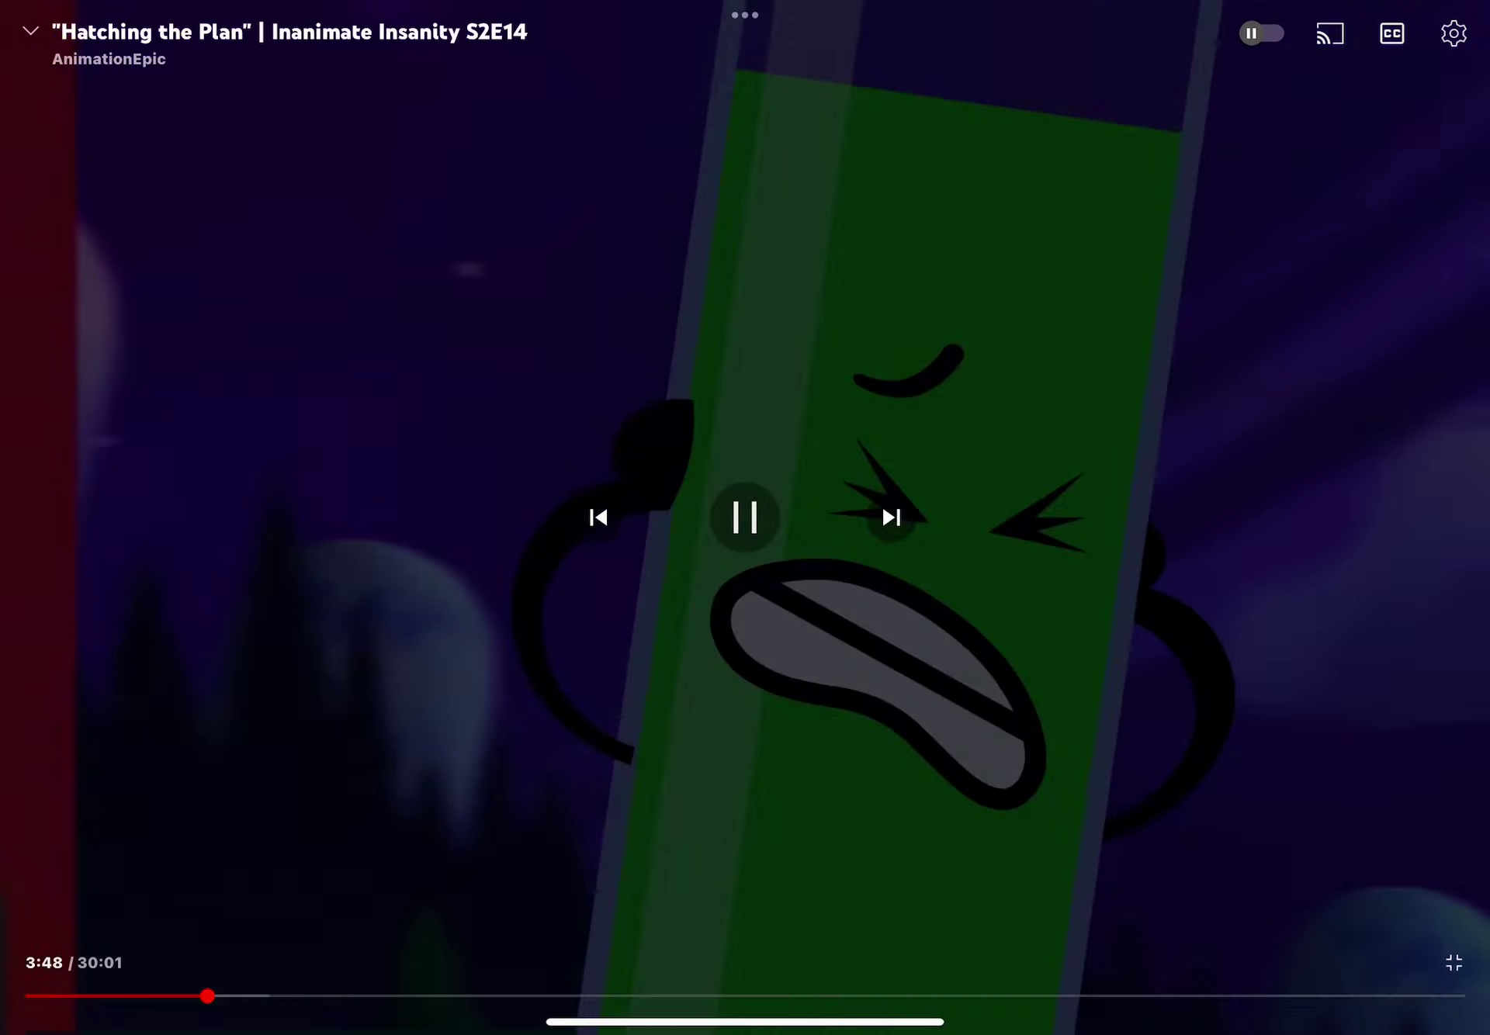
- Float the episode and clear the 'yea' search text in Spotlight
key(super+h)
key(super+space)
text(ye)
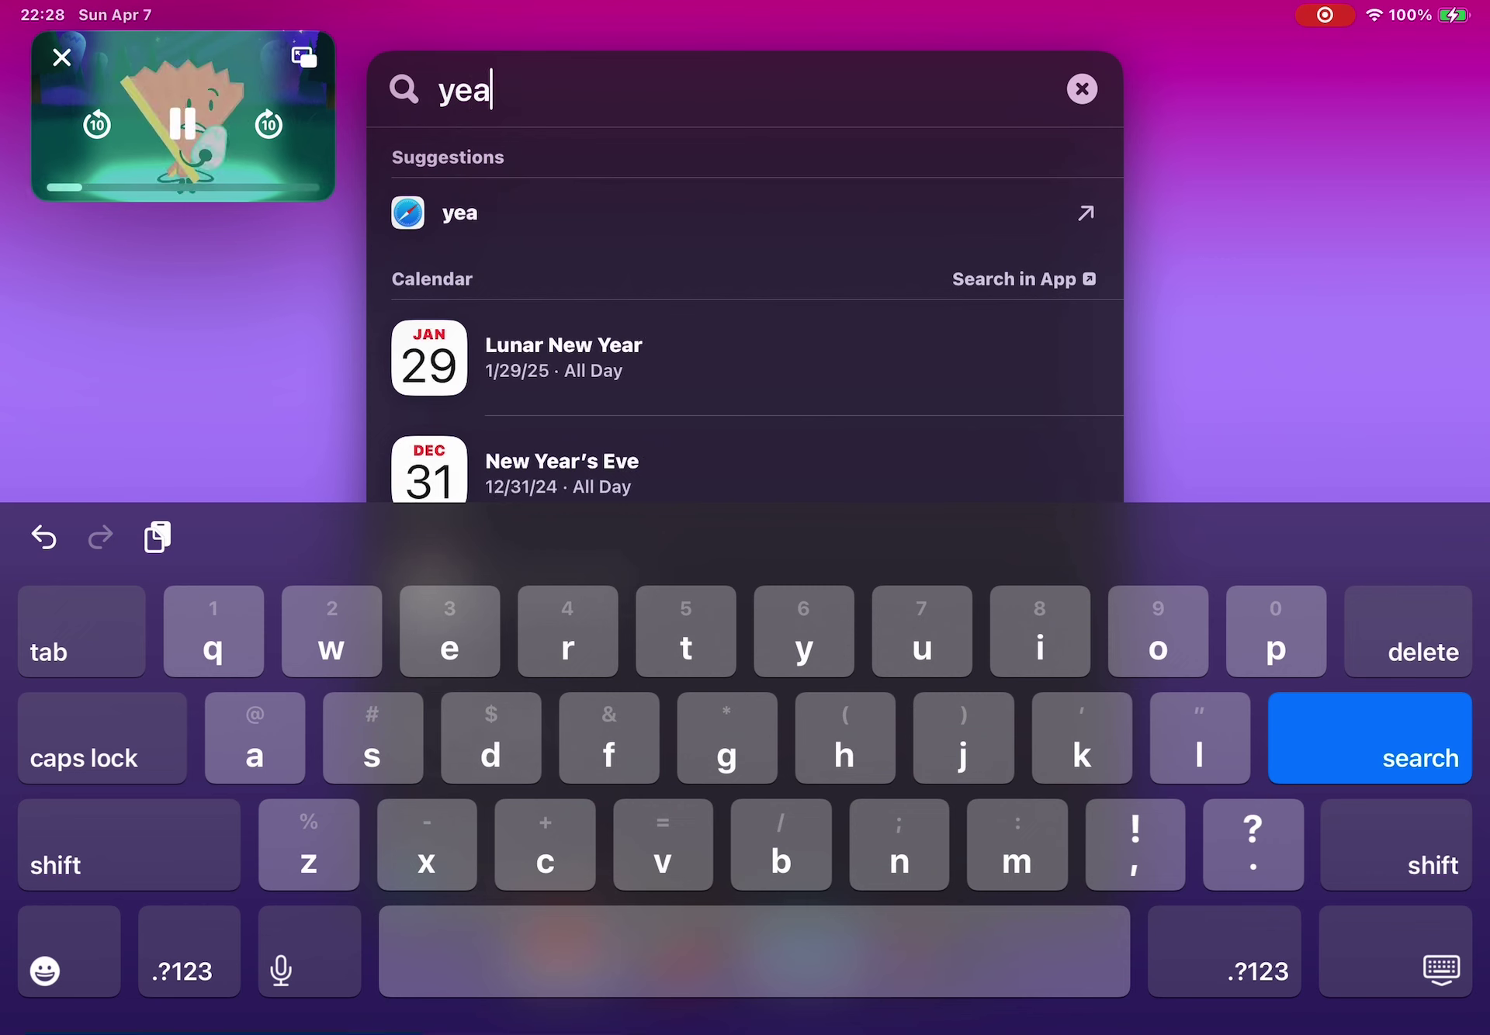
key(BackSpace)
key(BackSpace)
key(BackSpace)
text(whst)
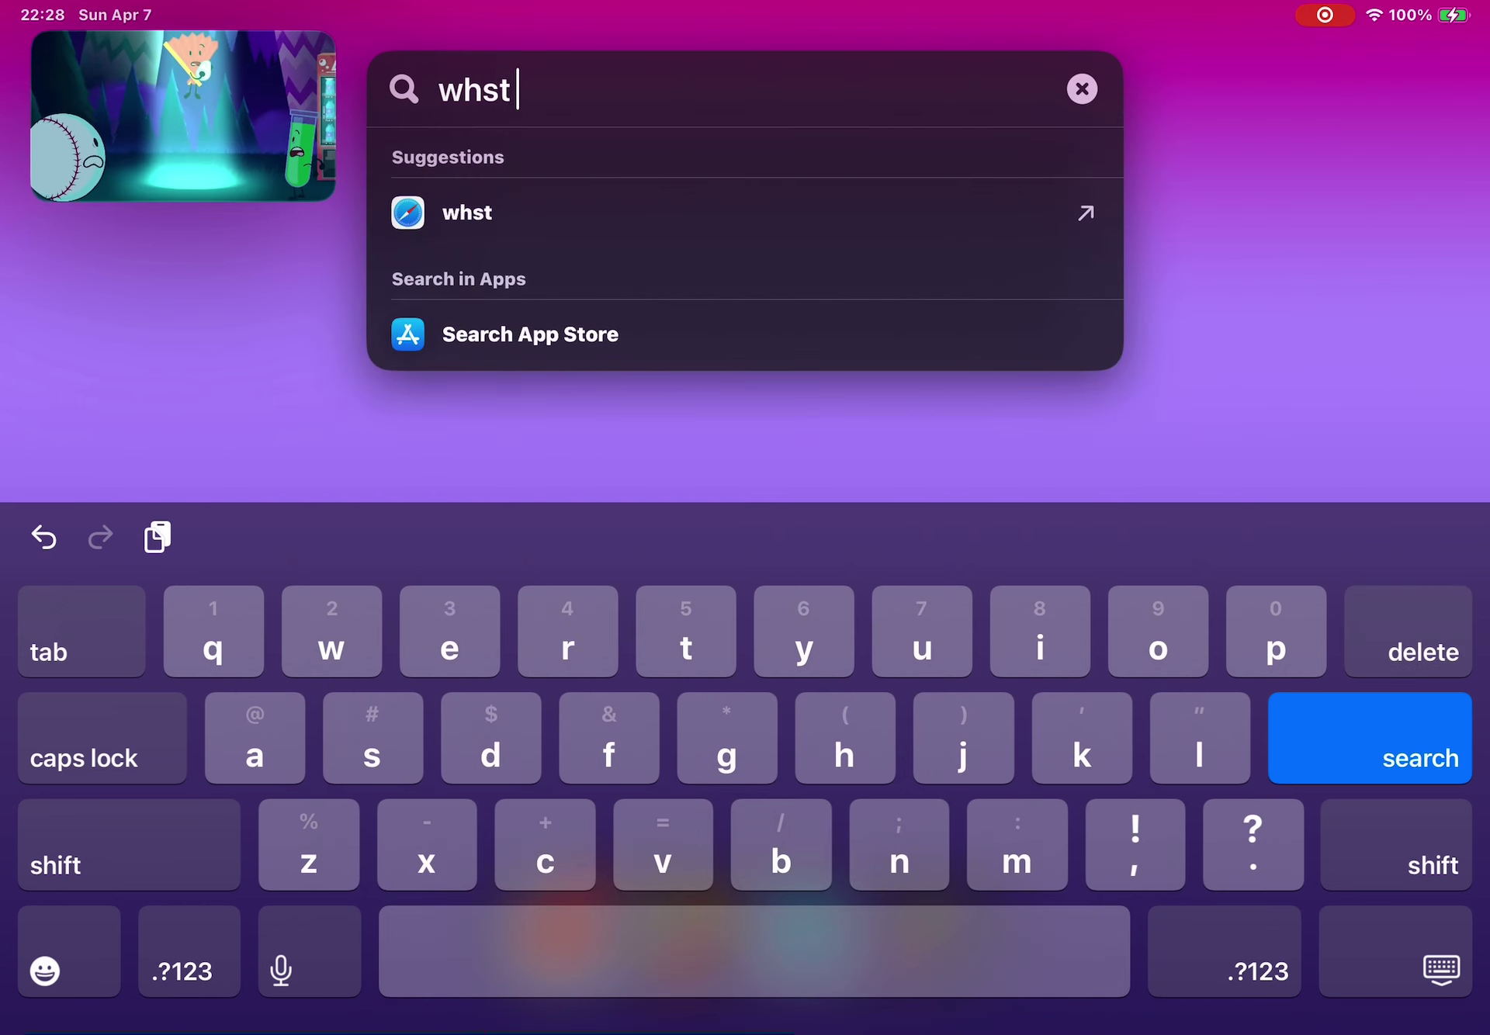
text( the)
key(BackSpace)
key(BackSpace)
key(BackSpace)
key(BackSpace)
key(BackSpace)
key(BackSpace)
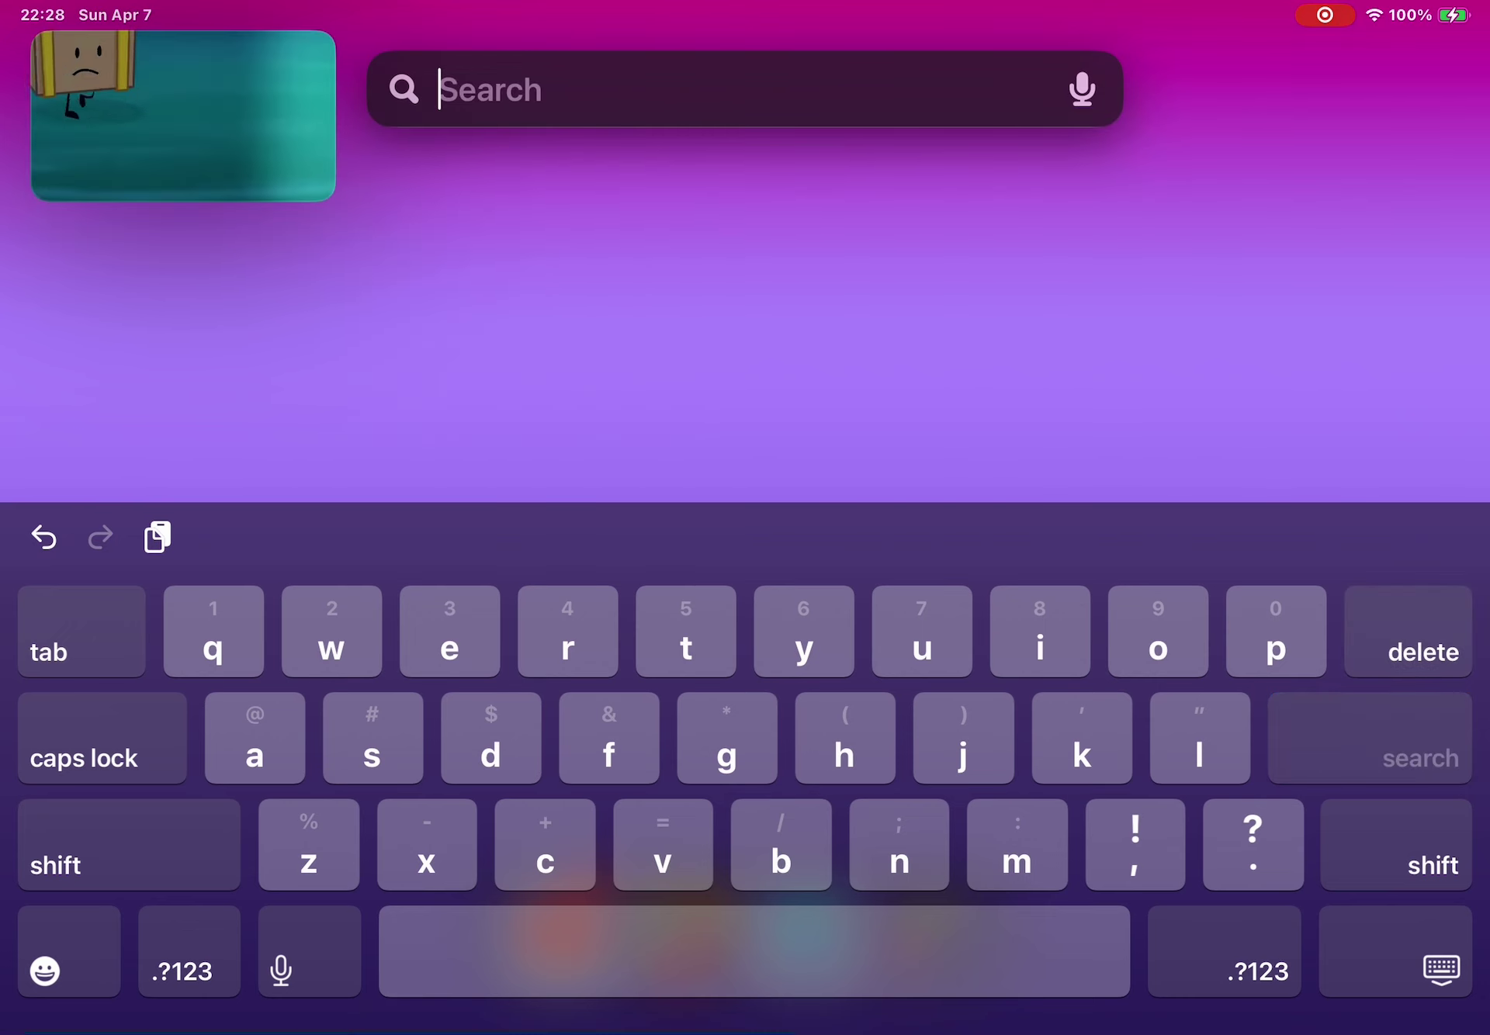
text(ok)
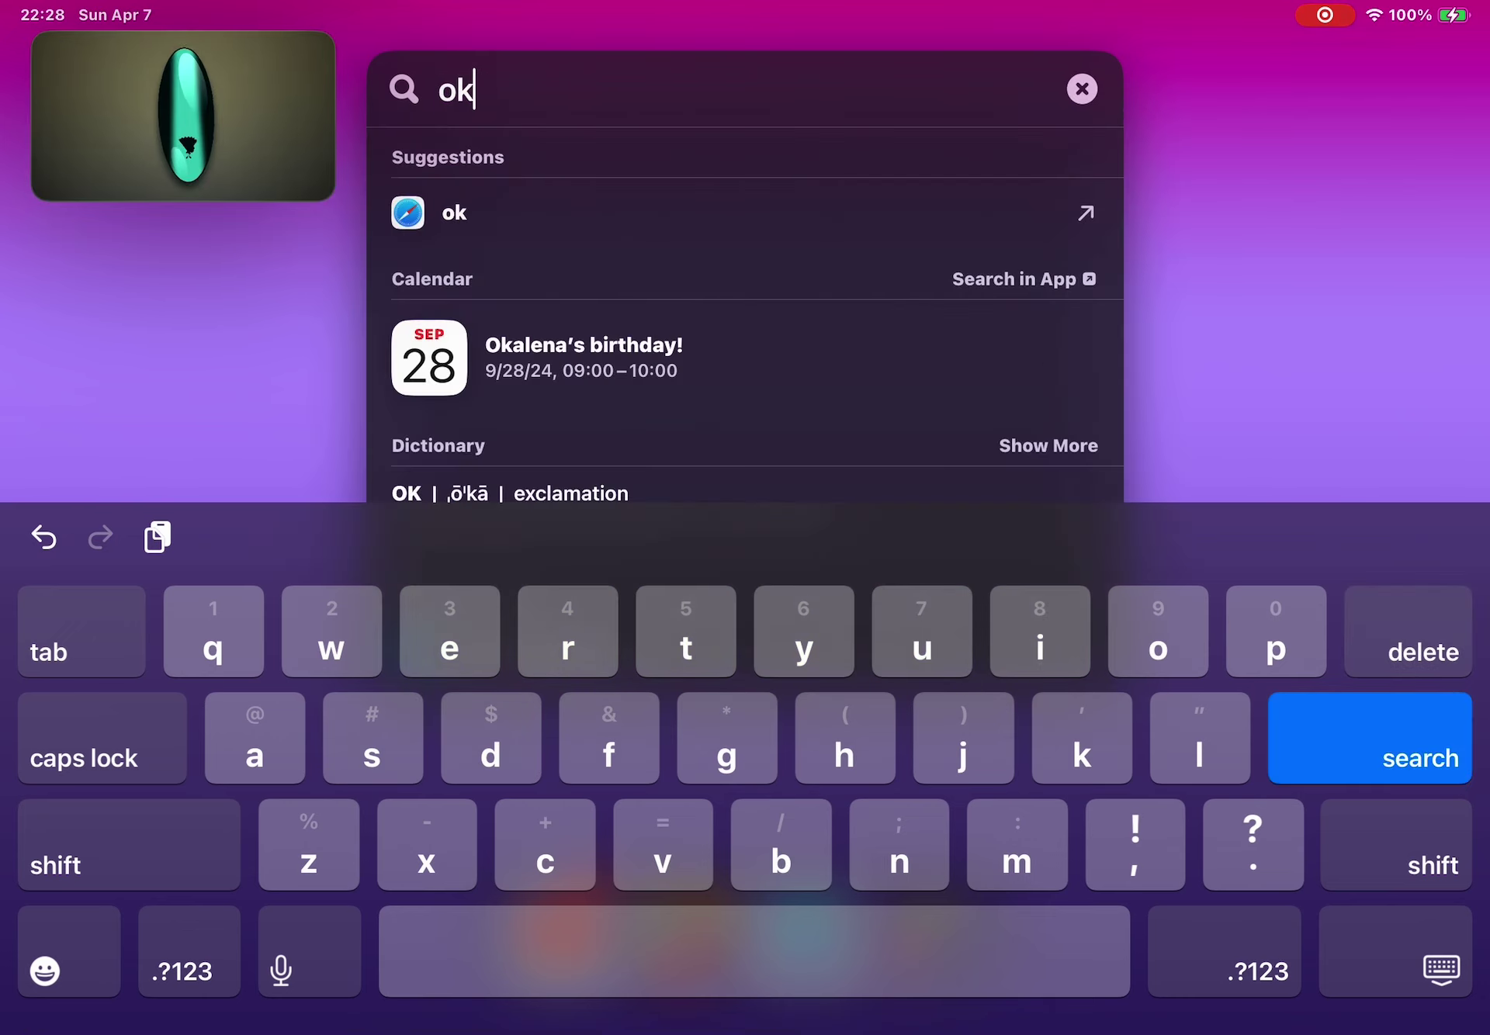
- Delete the 'ok' and 'oh' searches, then expand the episode into the full player
key(BackSpace)
key(BackSpace)
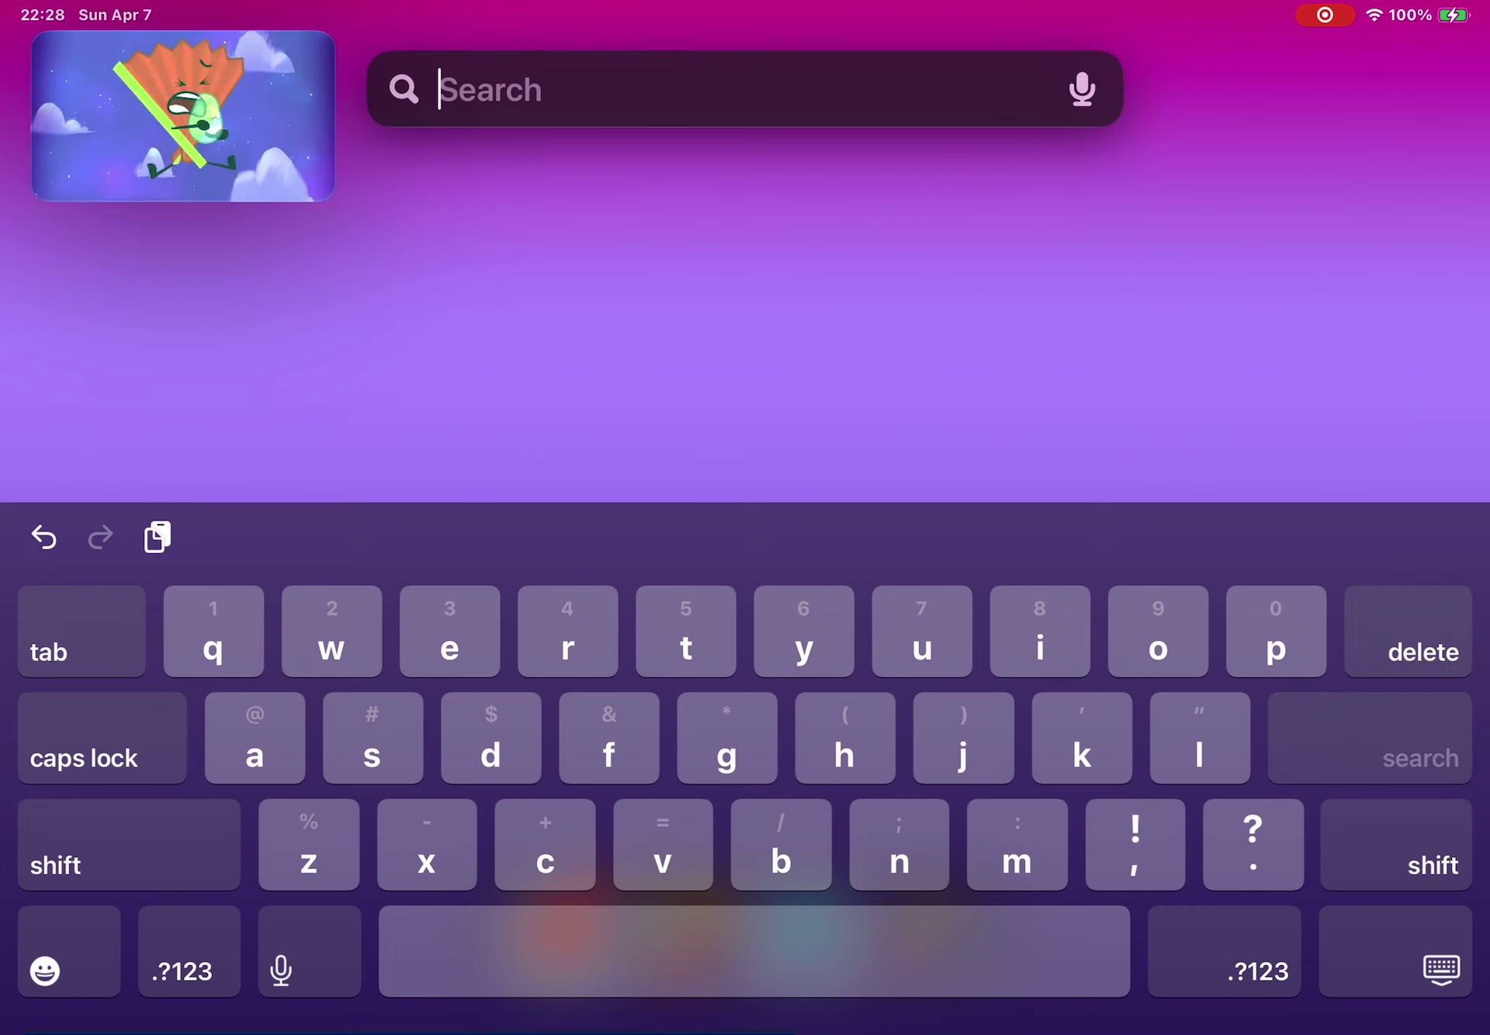
text(oh)
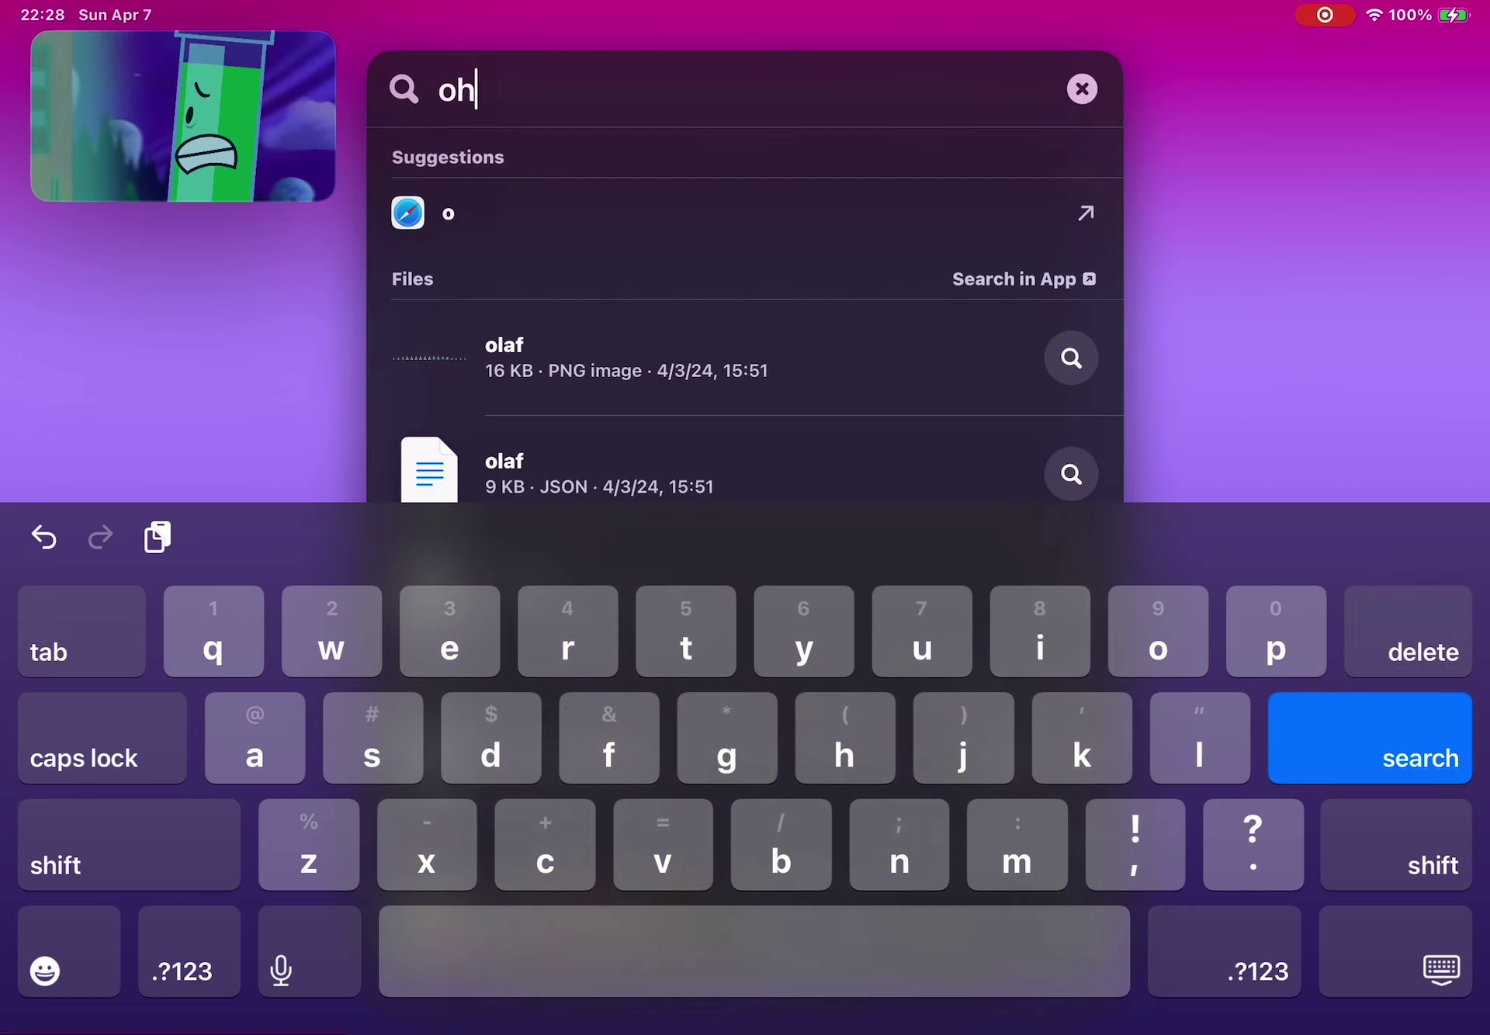
key(BackSpace)
key(BackSpace)
key(Escape)
click(184, 117)
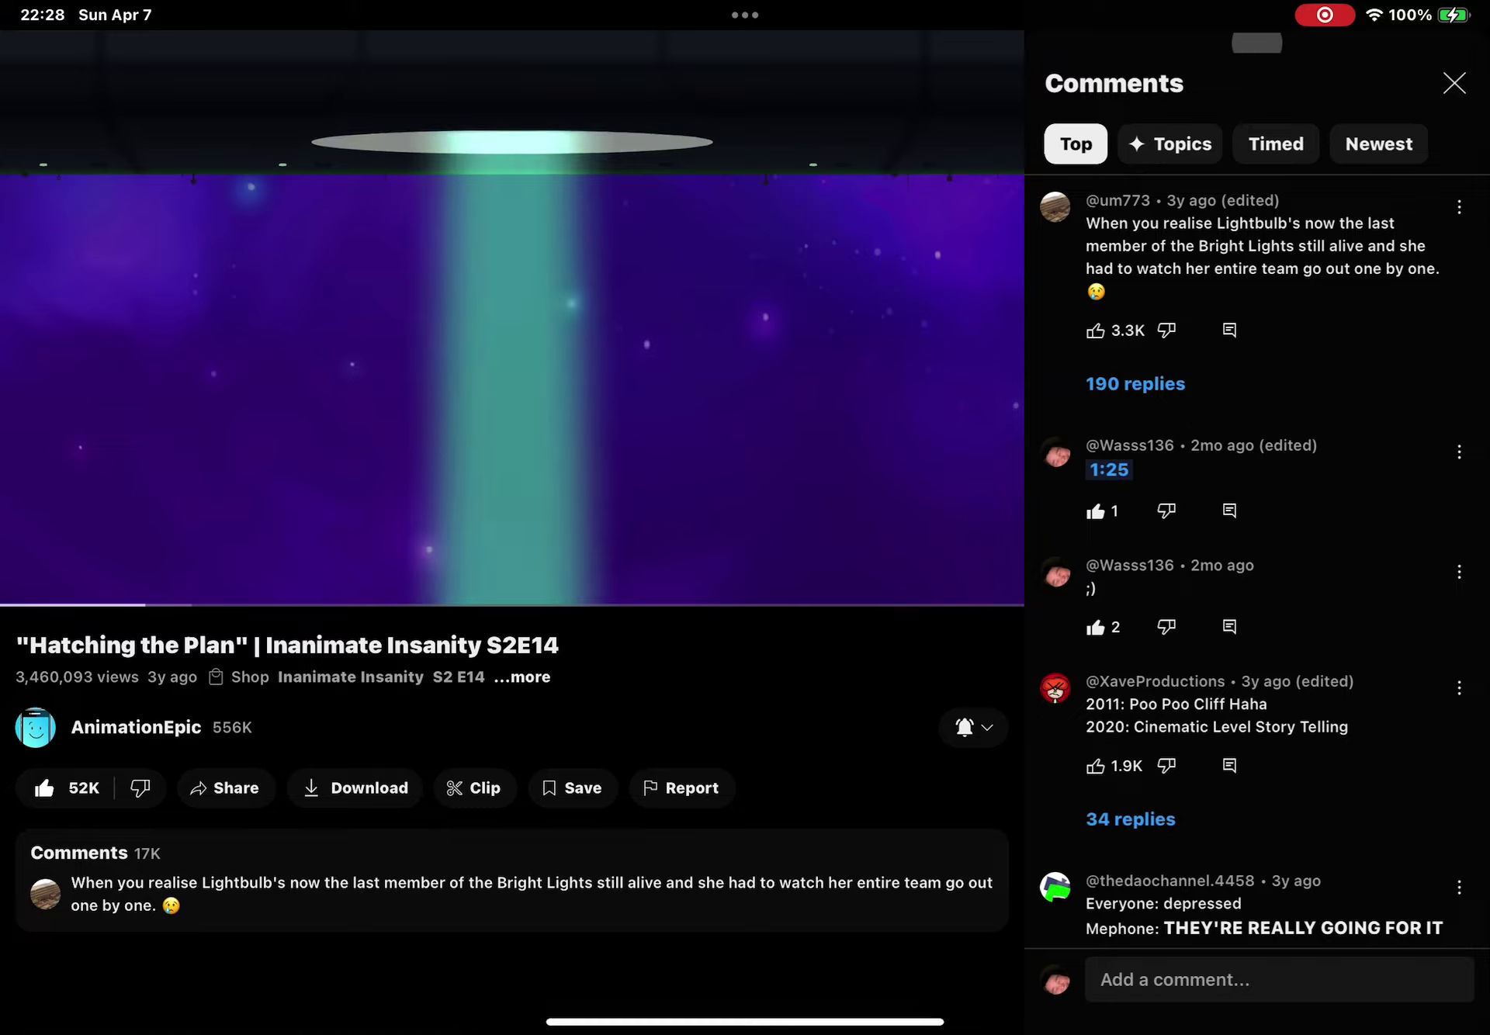
- Float the full-screen episode, then search and clear 'why ads' in Spotlight
key(f)
key(super+h)
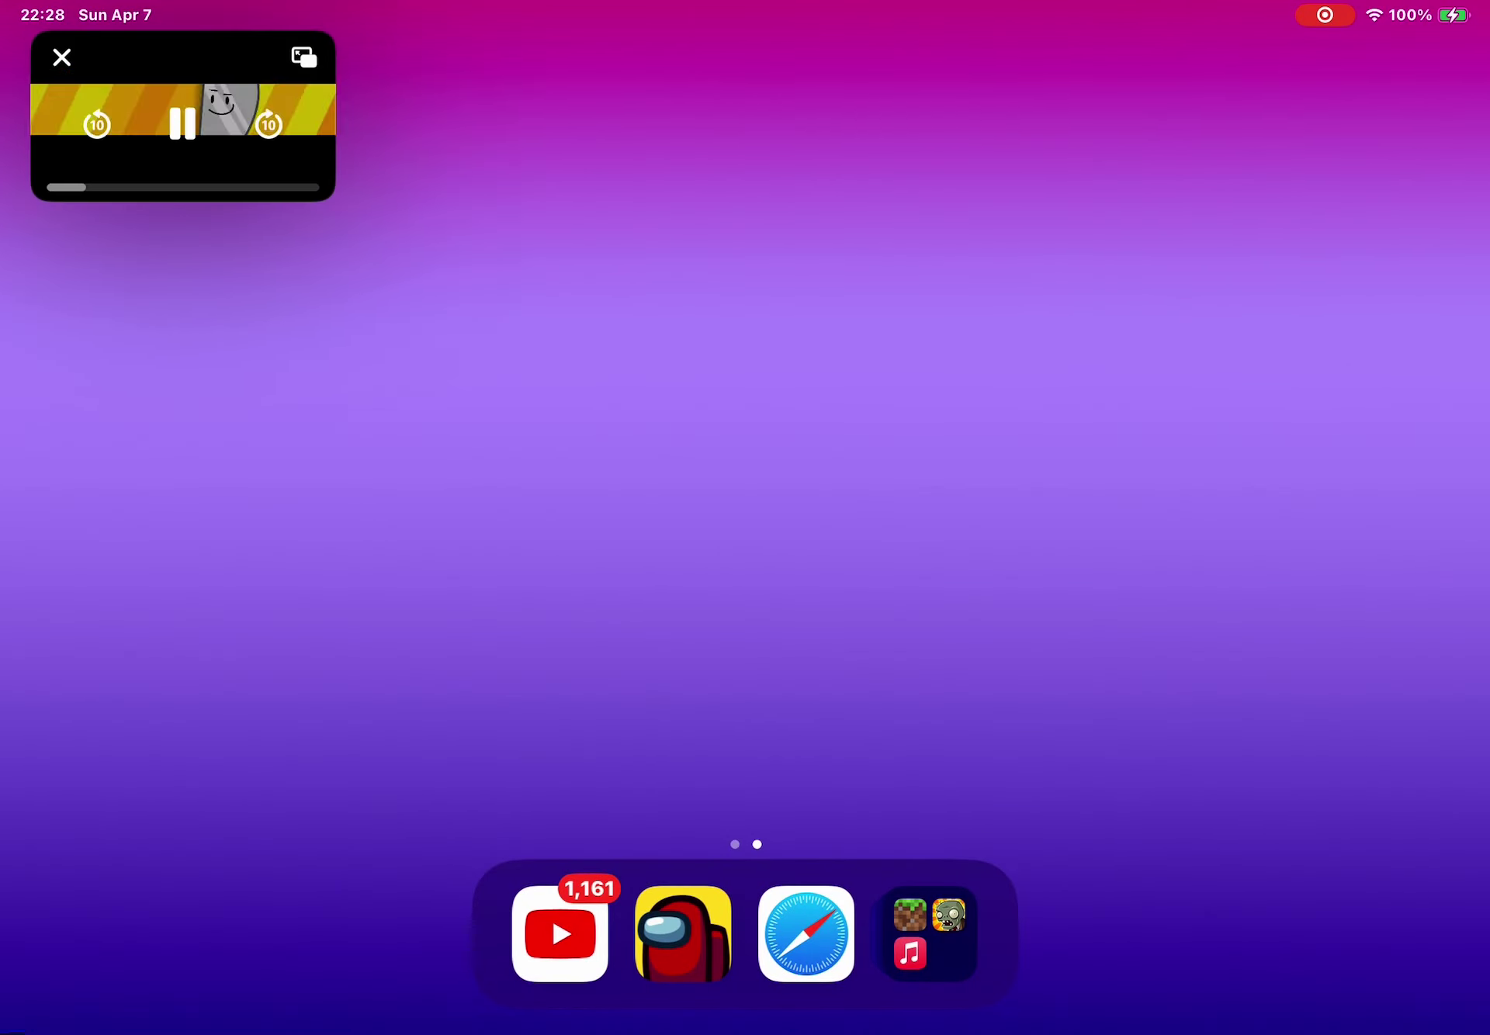
key(super+space)
text(h)
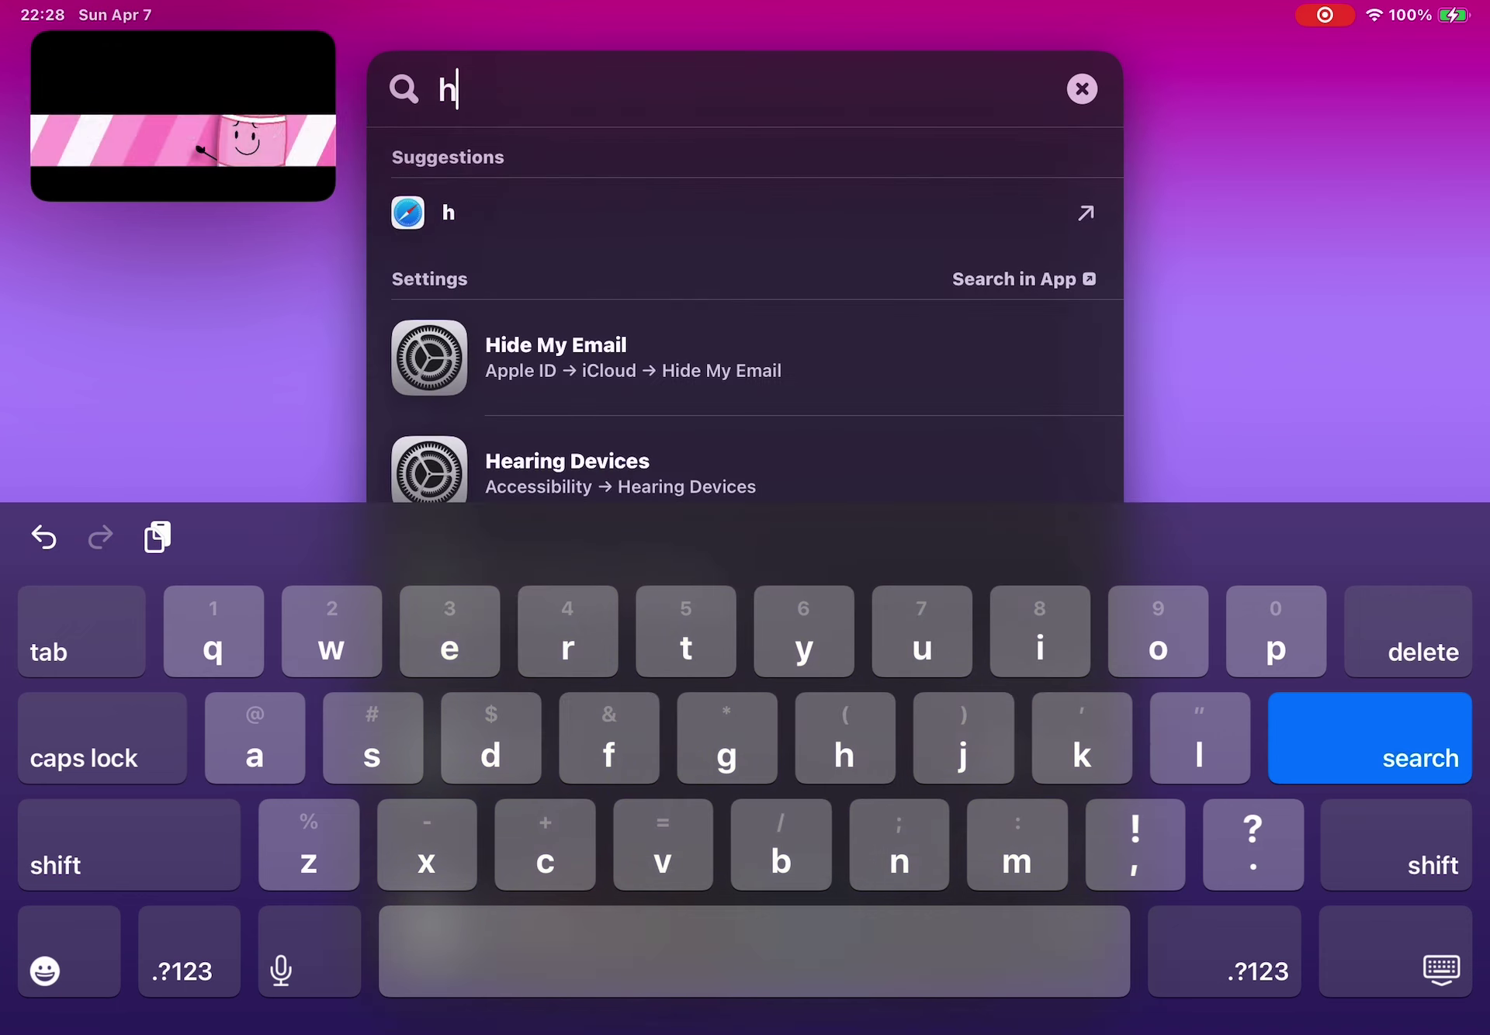
text(ey)
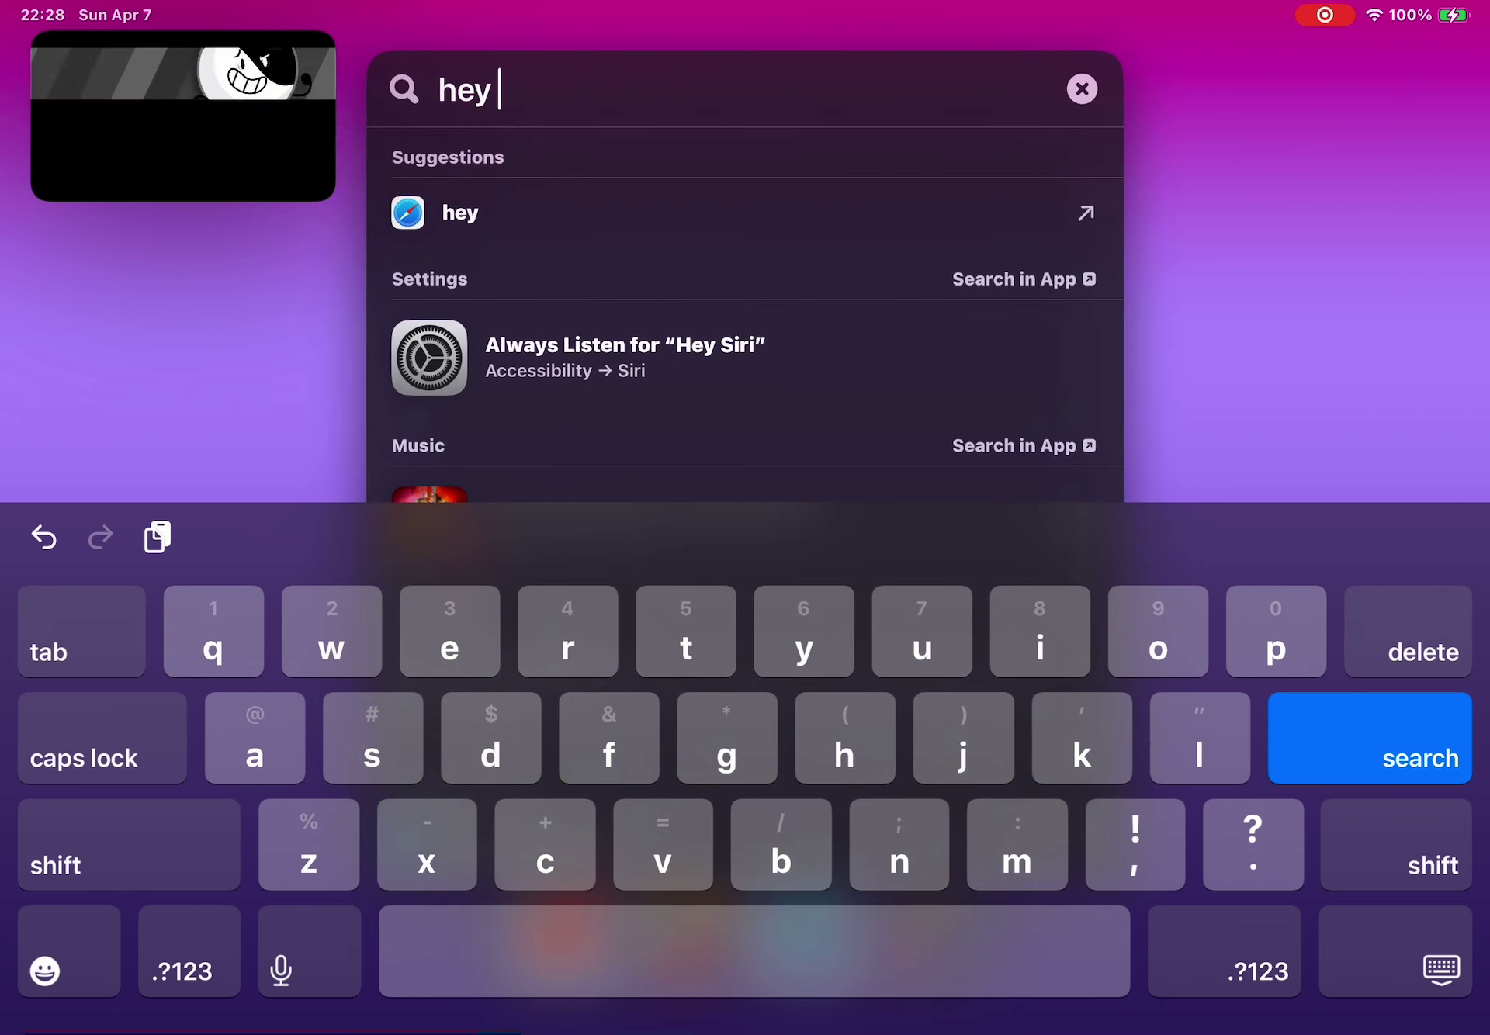
text( nice)
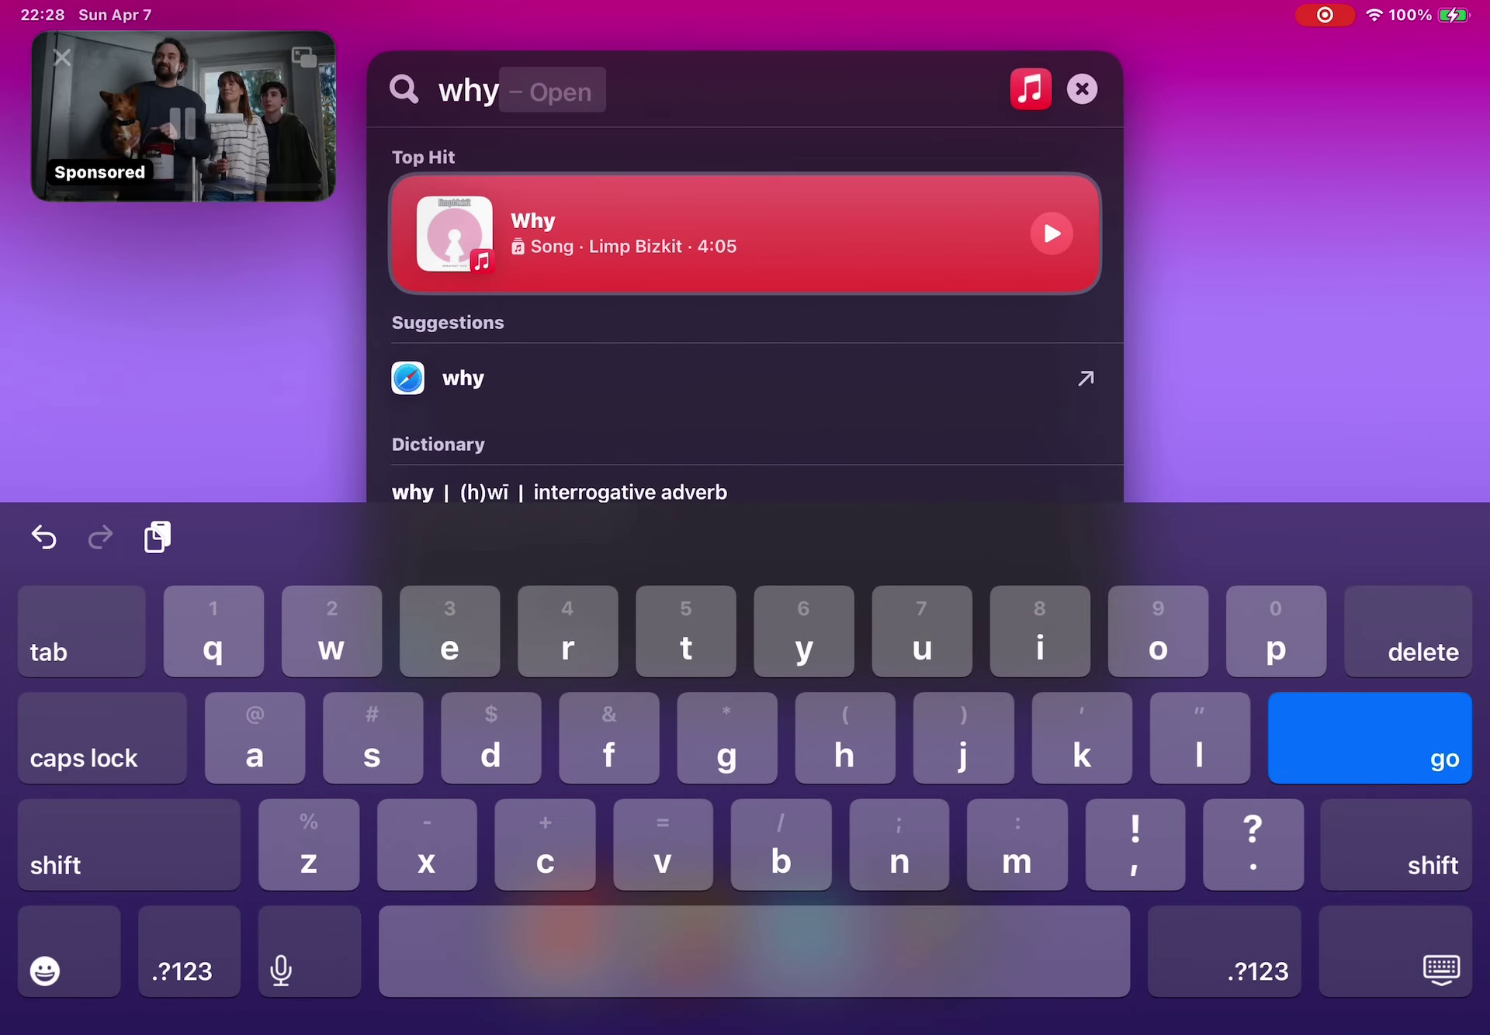
text( ads)
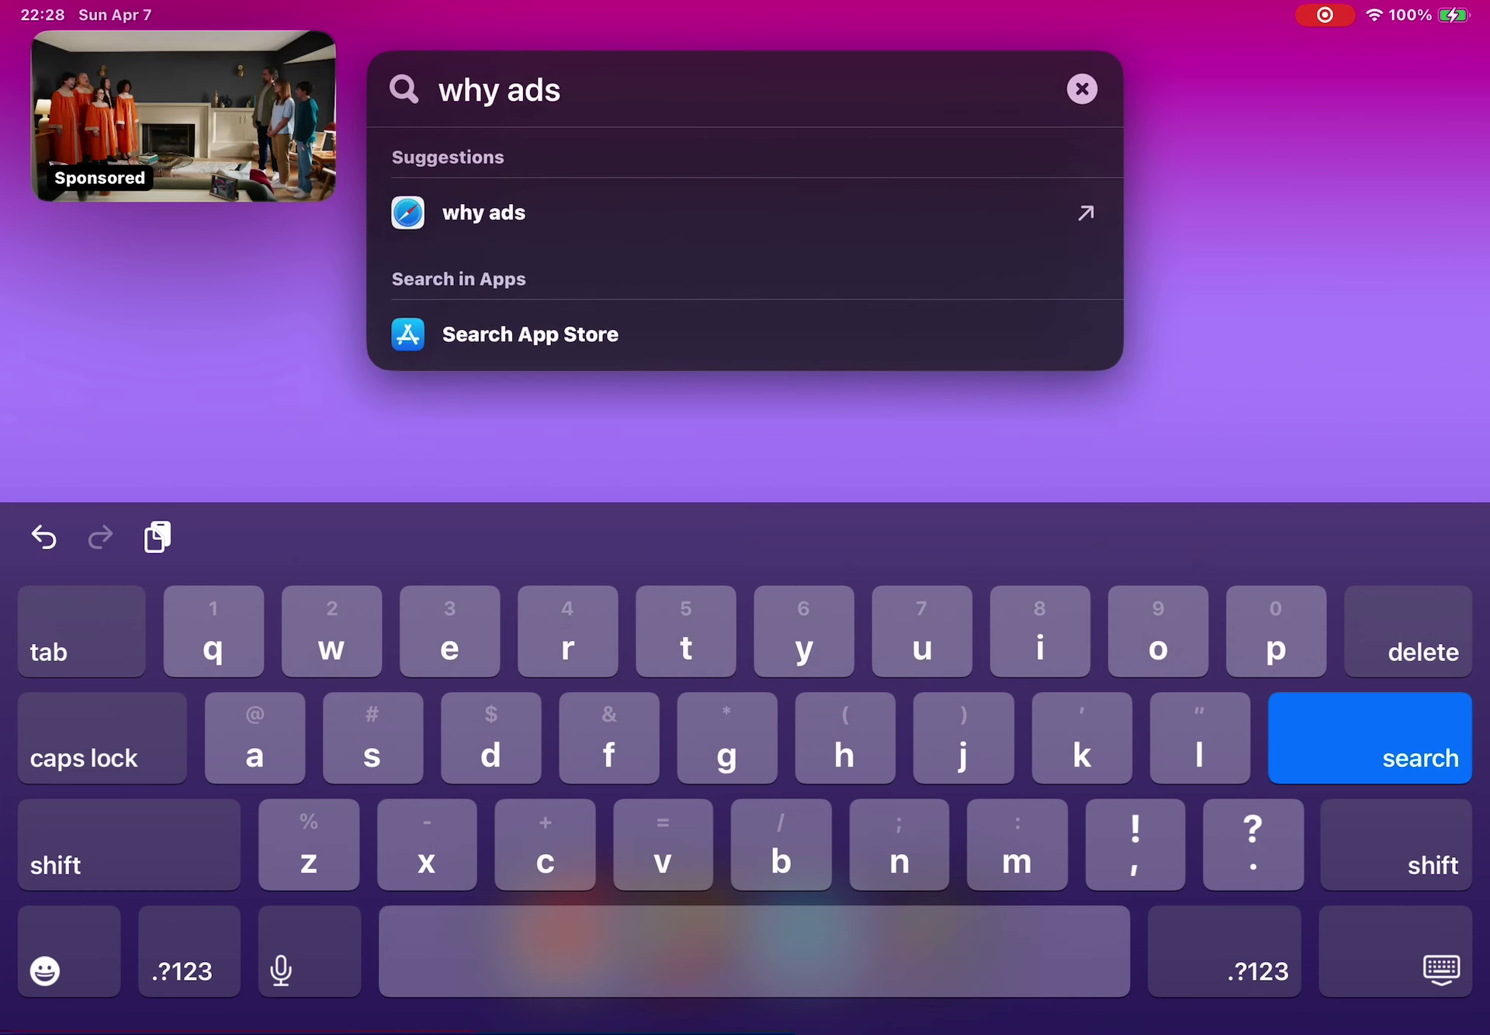
key(BackSpace)
key(BackSpace)
key(BackSpace)
key(BackSpace)
key(BackSpace)
key(BackSpace)
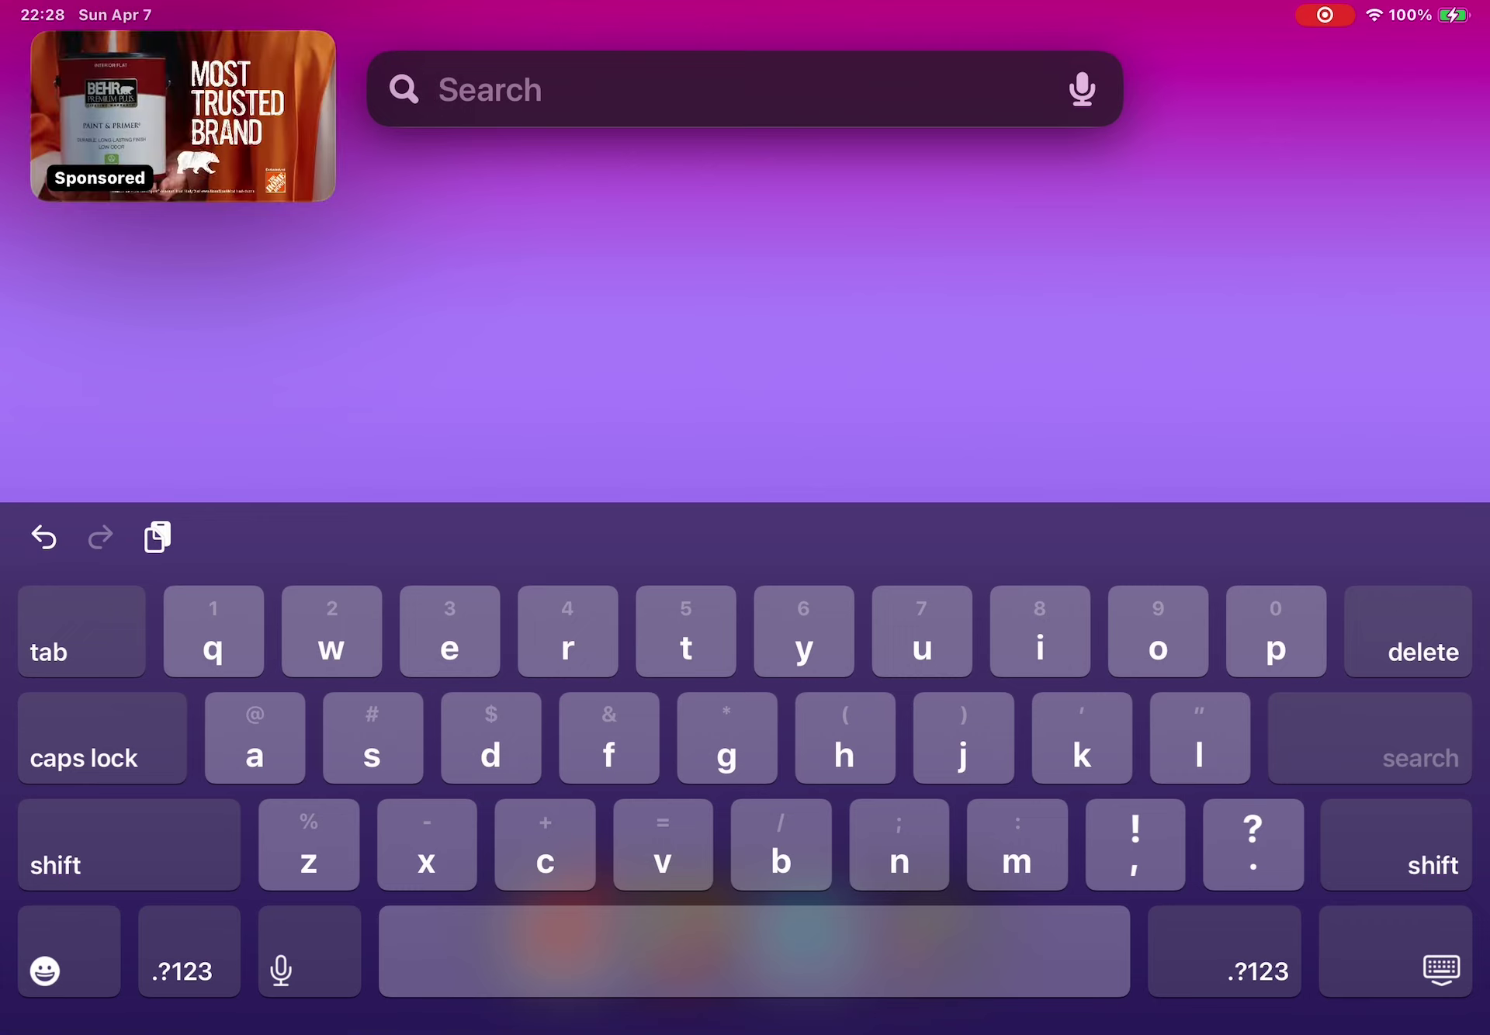
key(Escape)
- Reopen Spotlight and clear the 'good as' and 'oh no' searches
key(super+space)
text(goo)
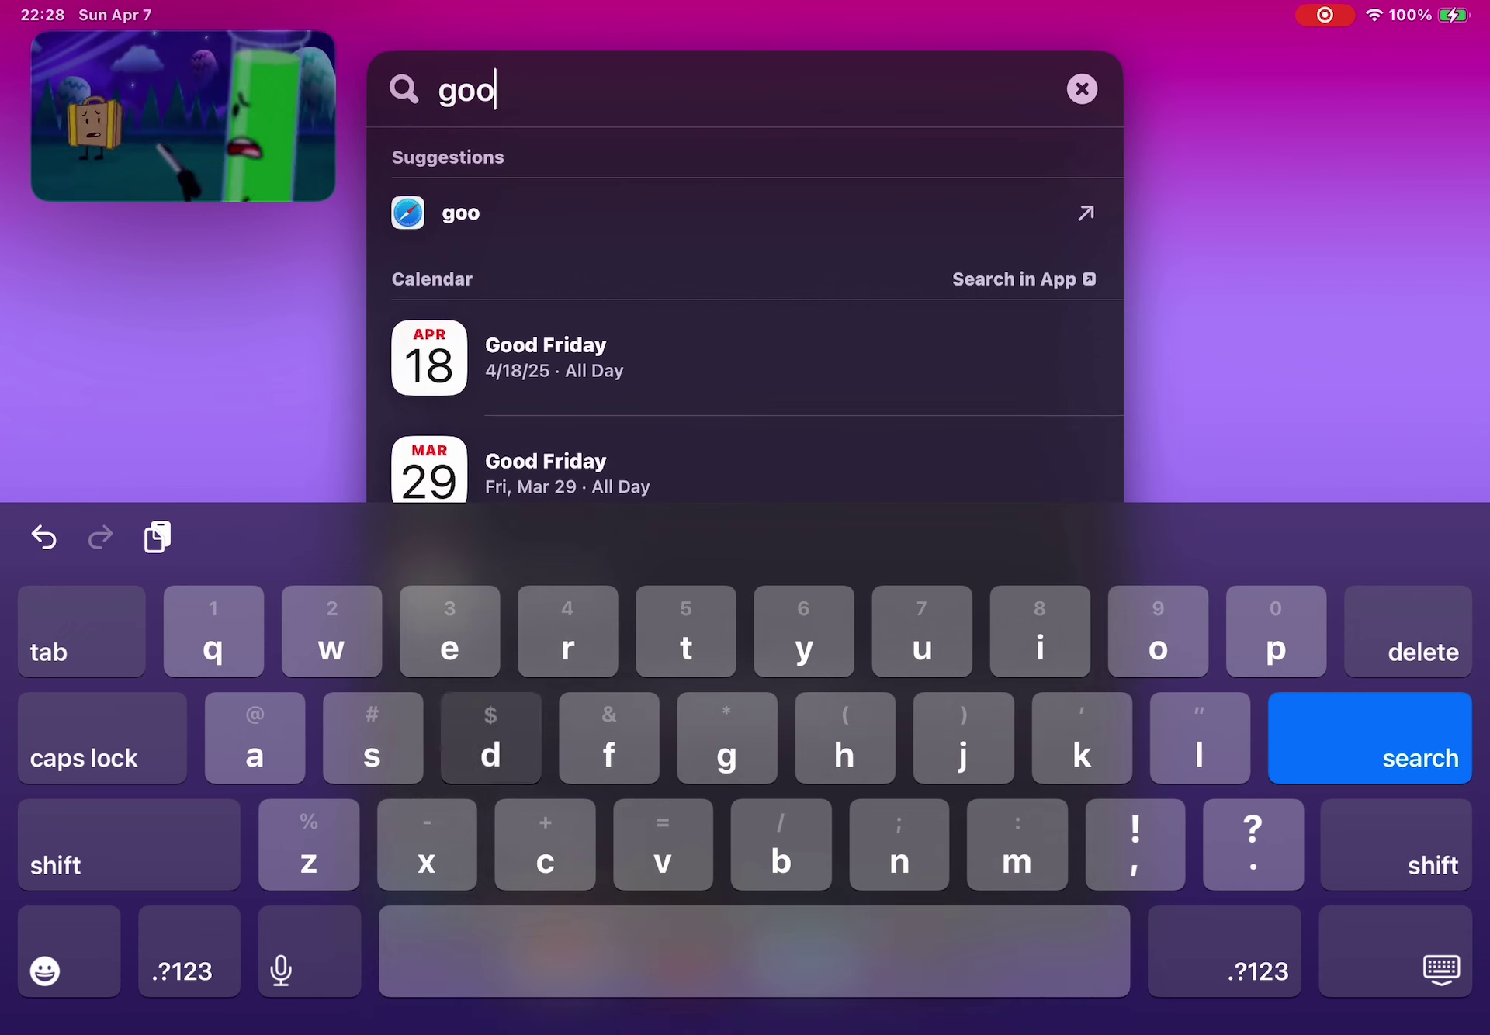
text(d as)
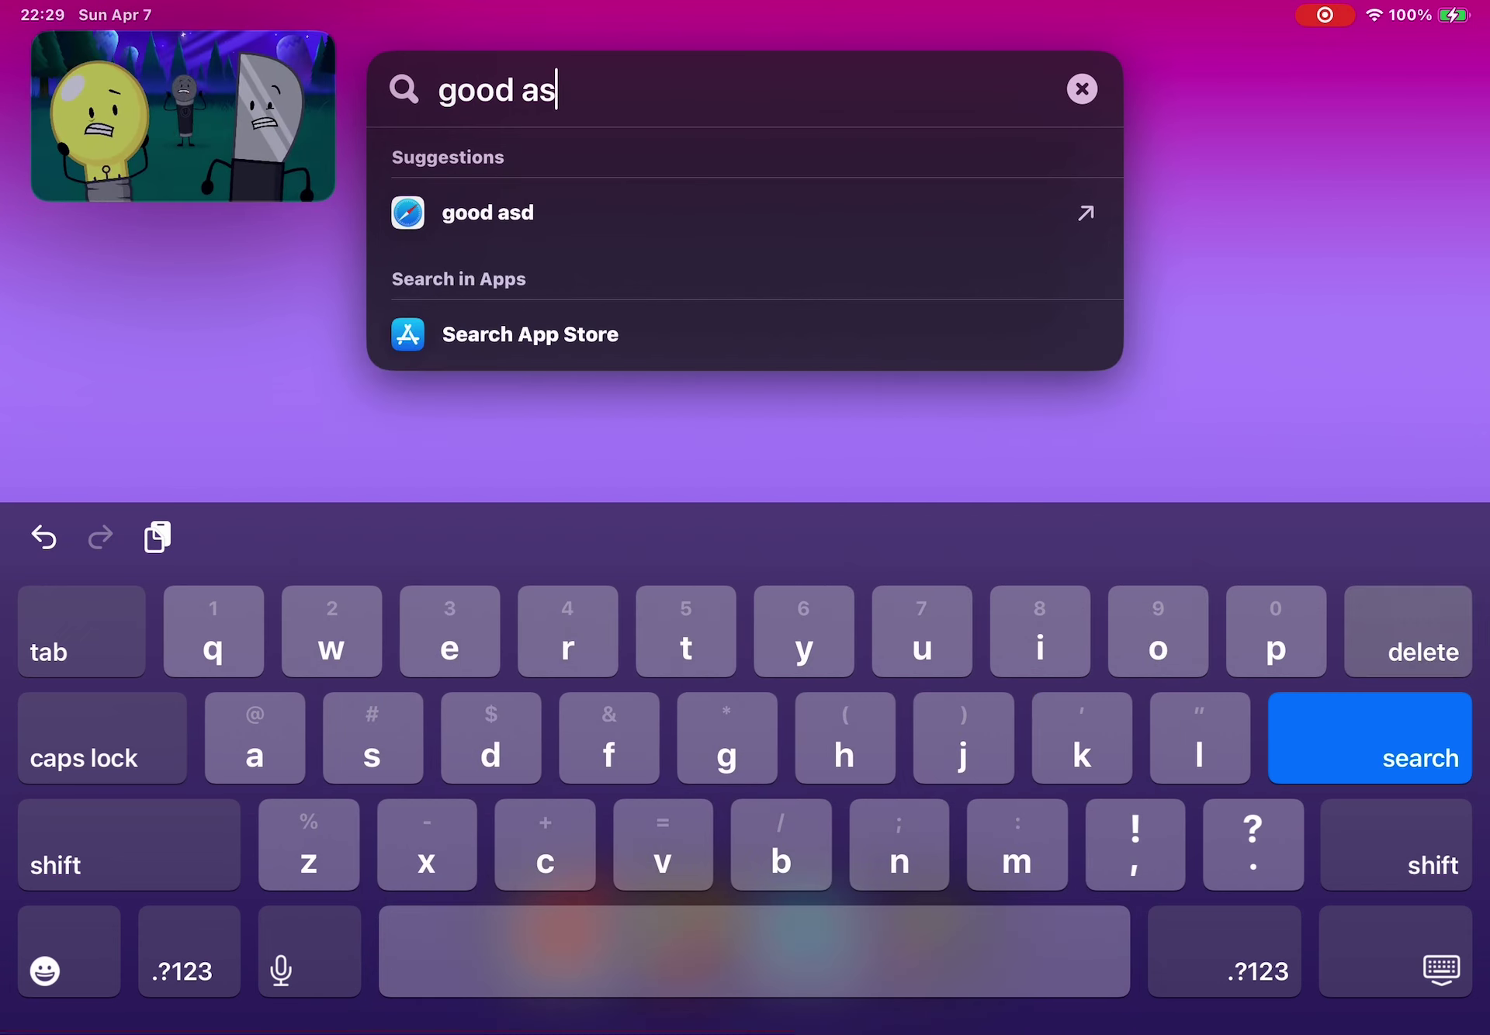
key(BackSpace)
key(BackSpace)
key(BackSpace)
key(BackSpace)
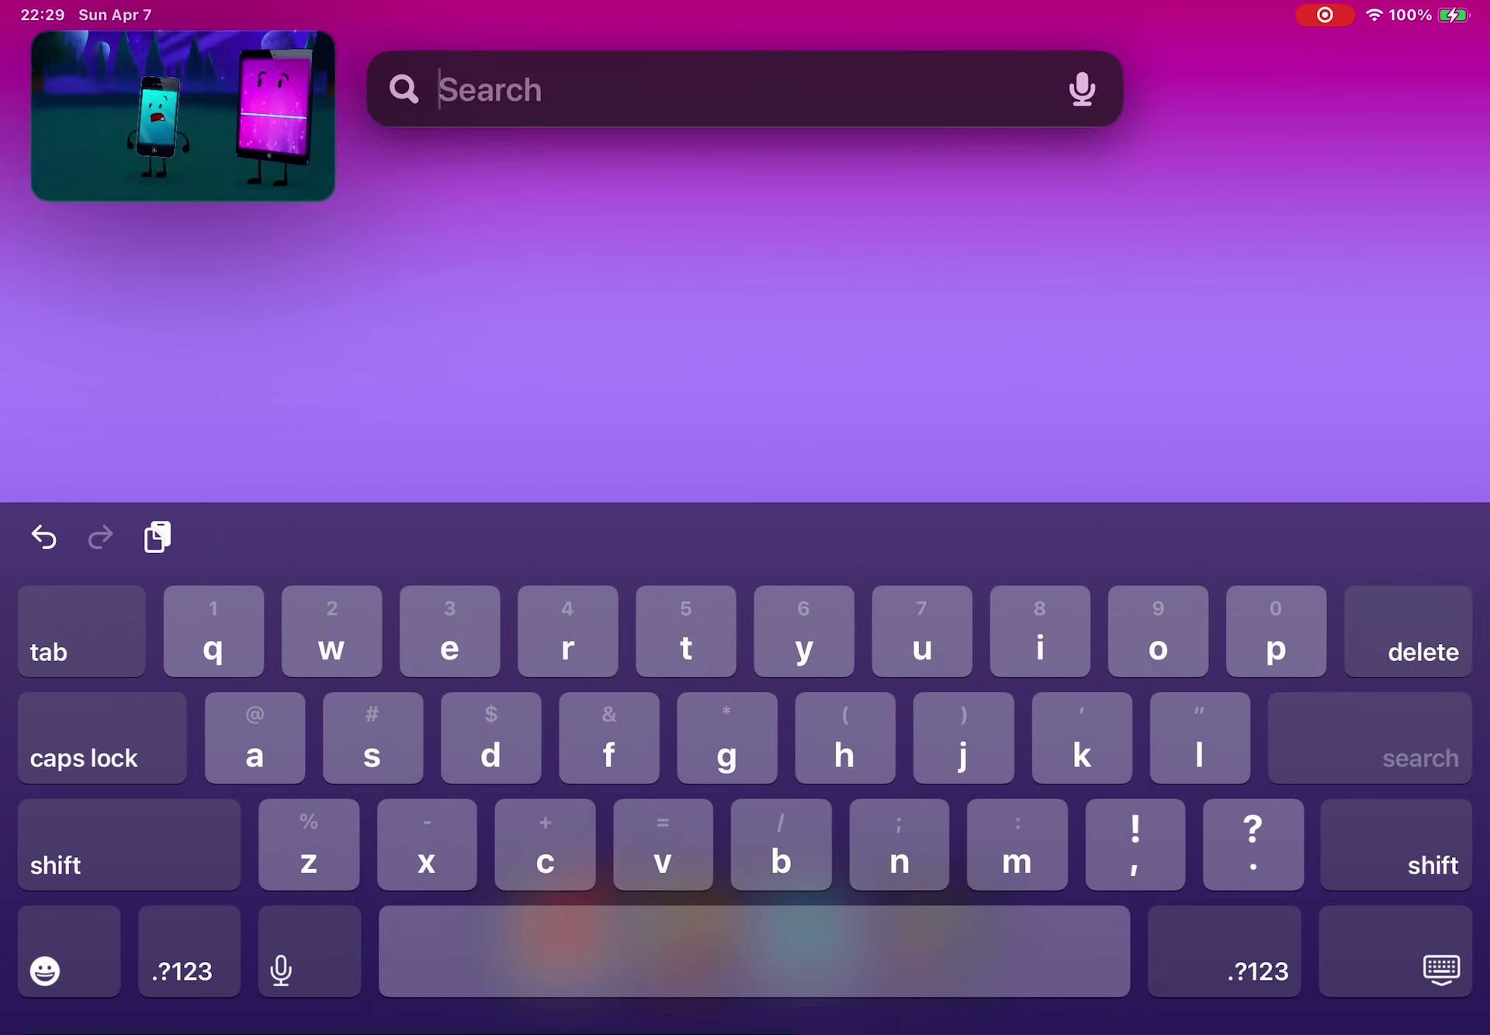
text(oh no)
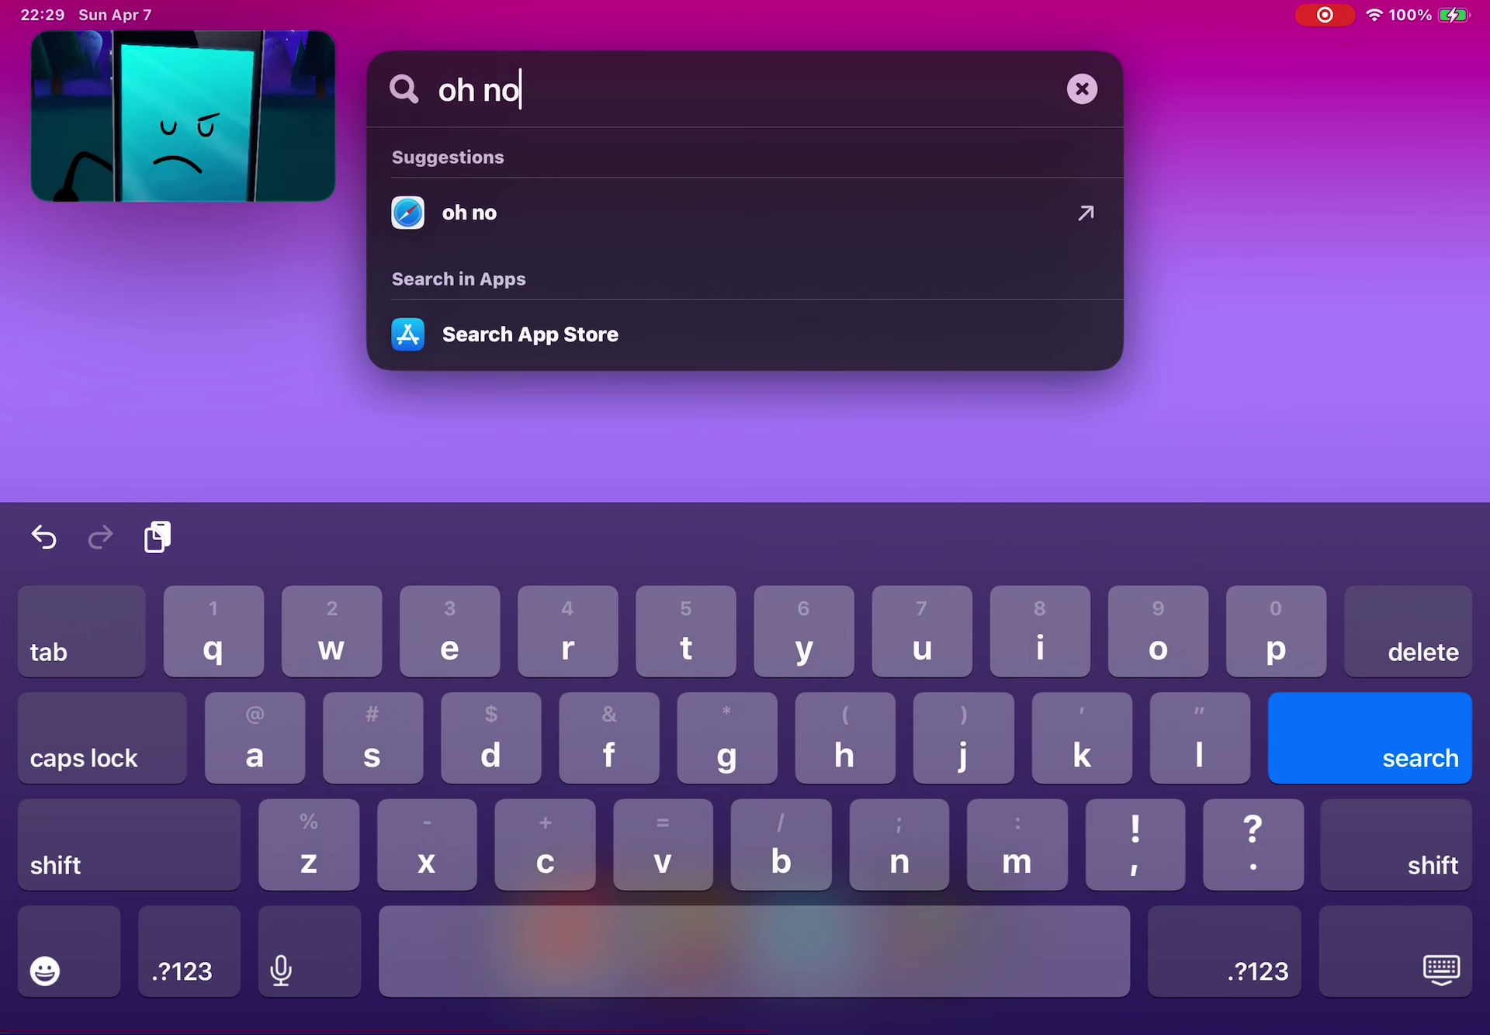
key(BackSpace)
key(BackSpace)
key(BackSpace)
key(BackSpace)
text(what?)
key(BackSpace)
key(BackSpace)
key(BackSpace)
key(BackSpace)
text(yes)
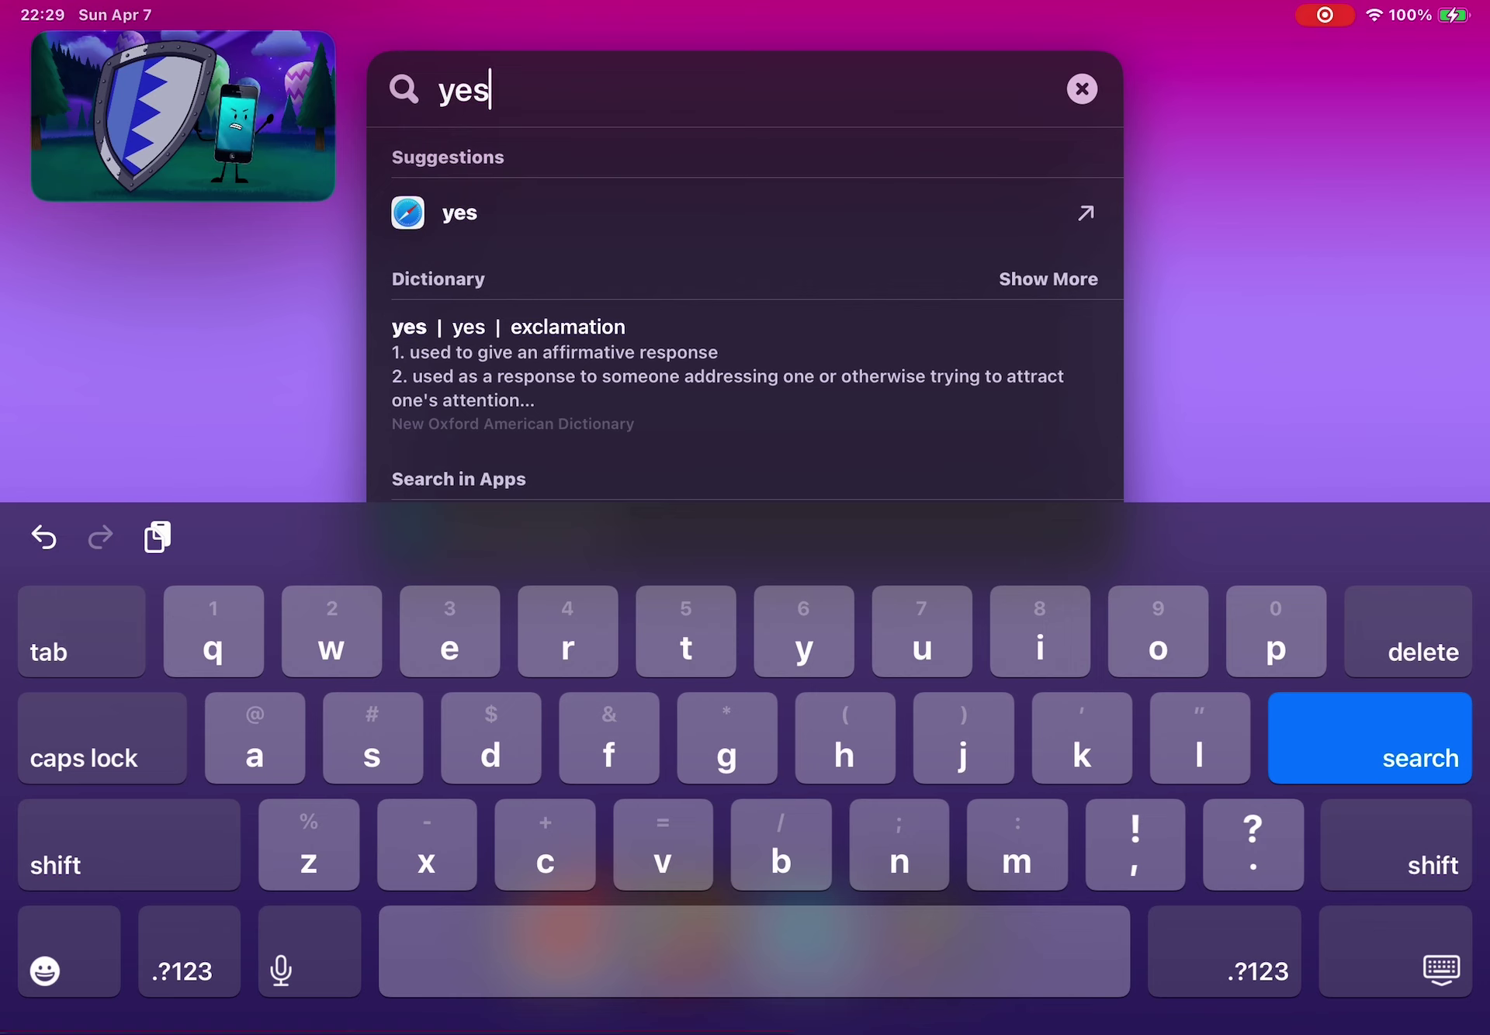
- Erase the 'yes' and 'o' searches and stray letters, then close Spotlight
key(BackSpace)
key(BackSpace)
key(BackSpace)
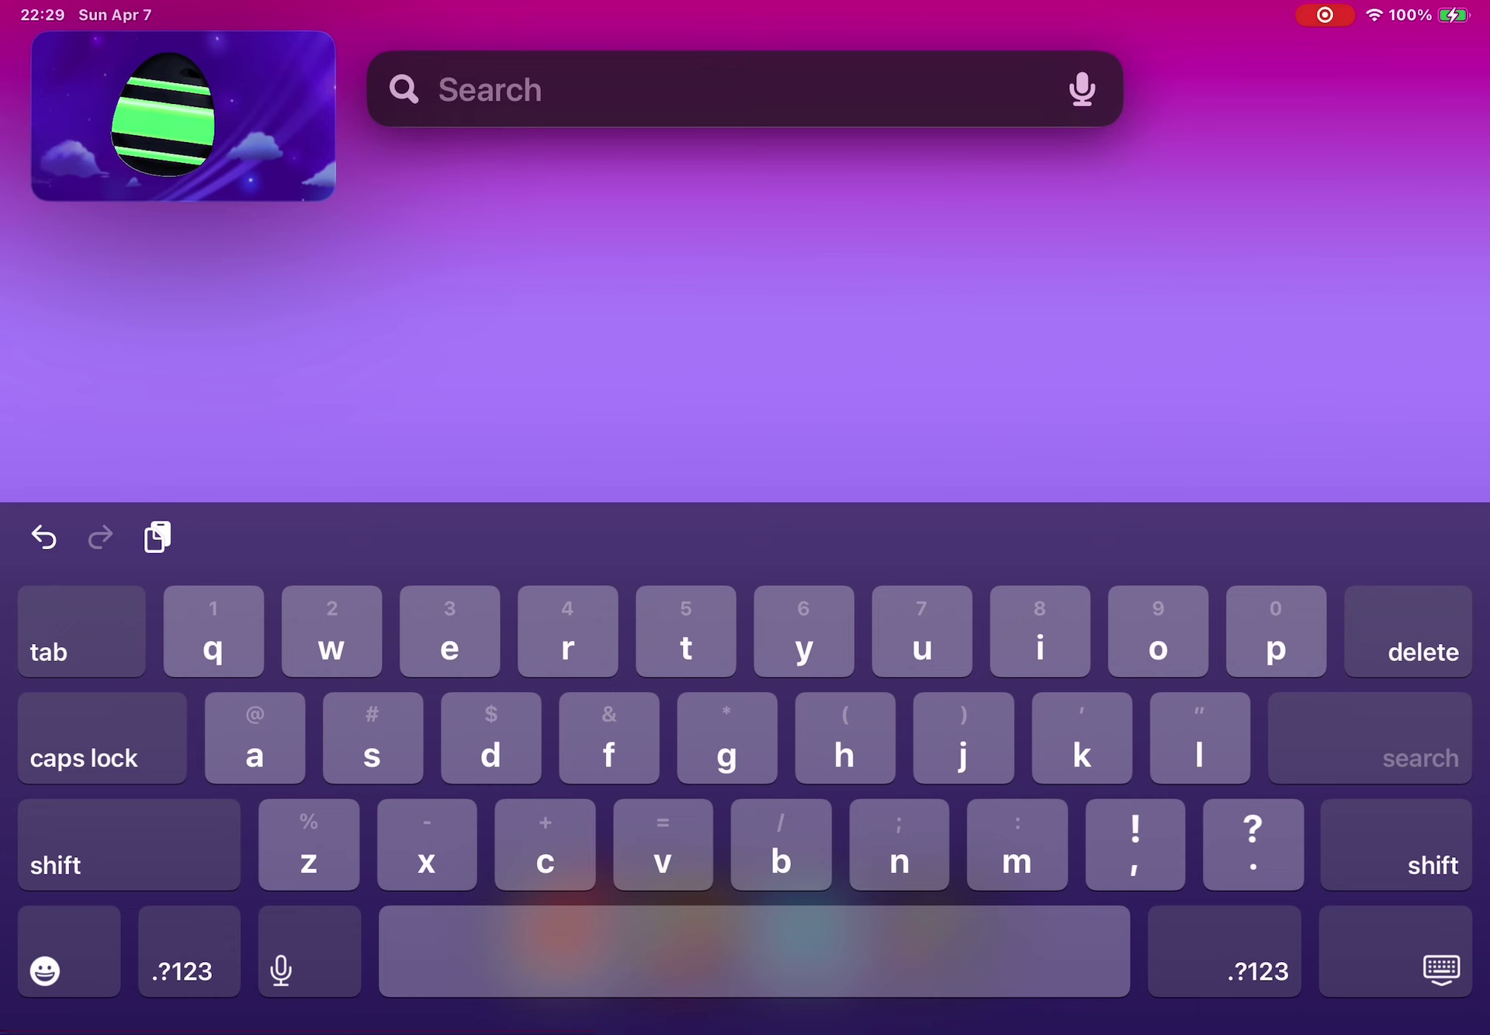
text(o)
key(BackSpace)
text(yws)
key(BackSpace)
key(BackSpace)
key(BackSpace)
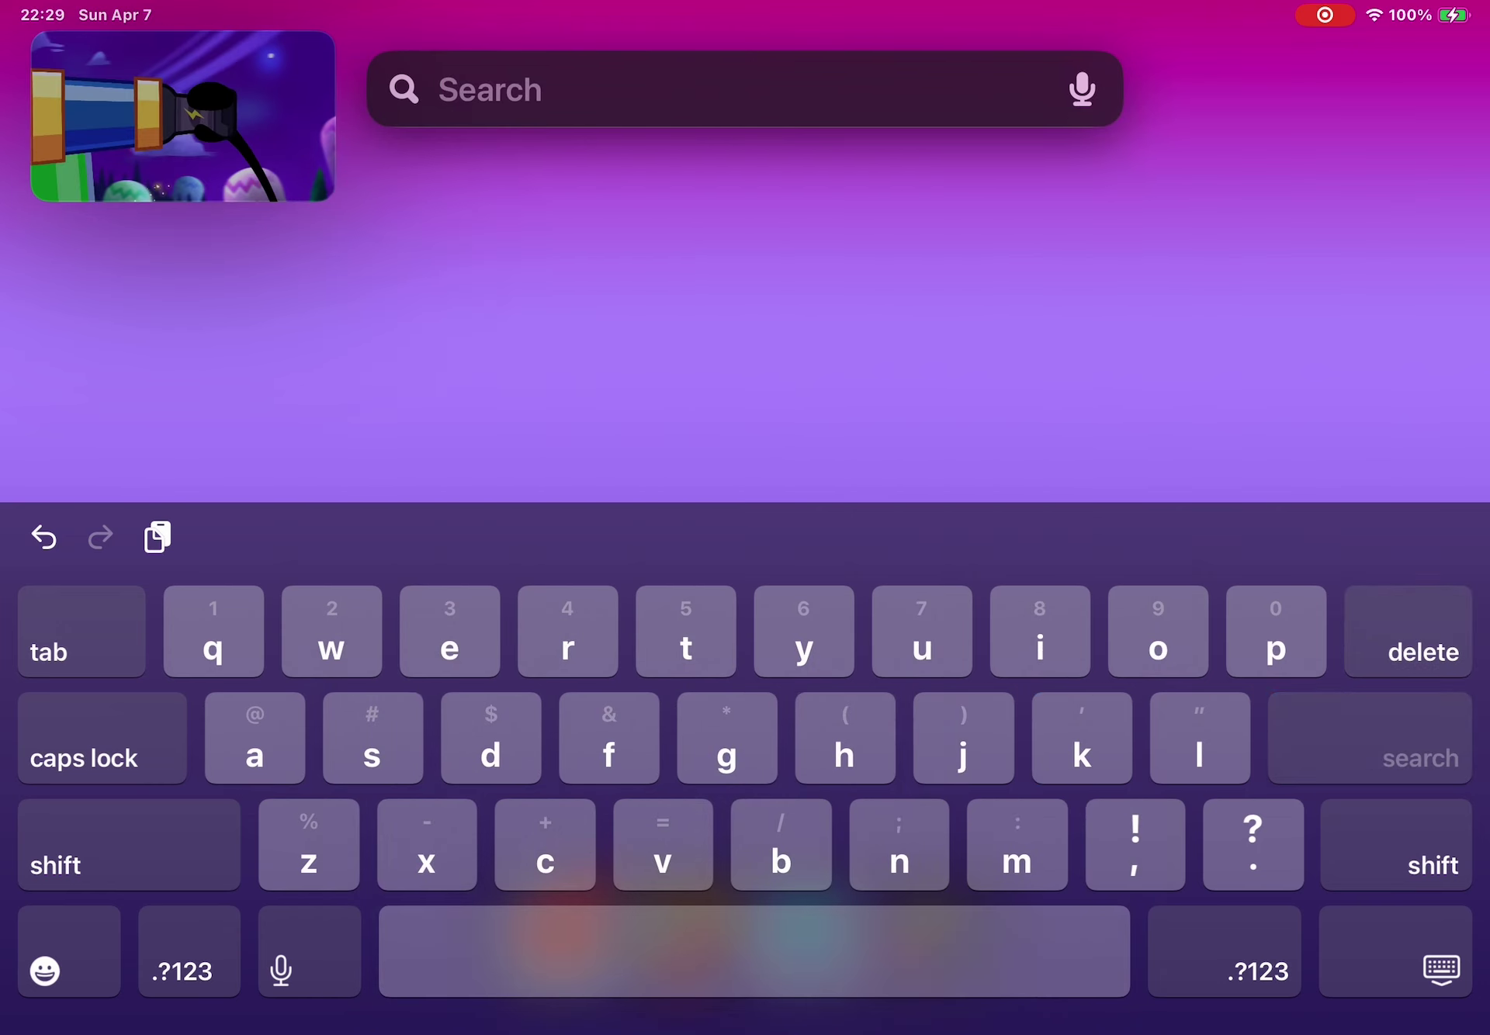
text(oh)
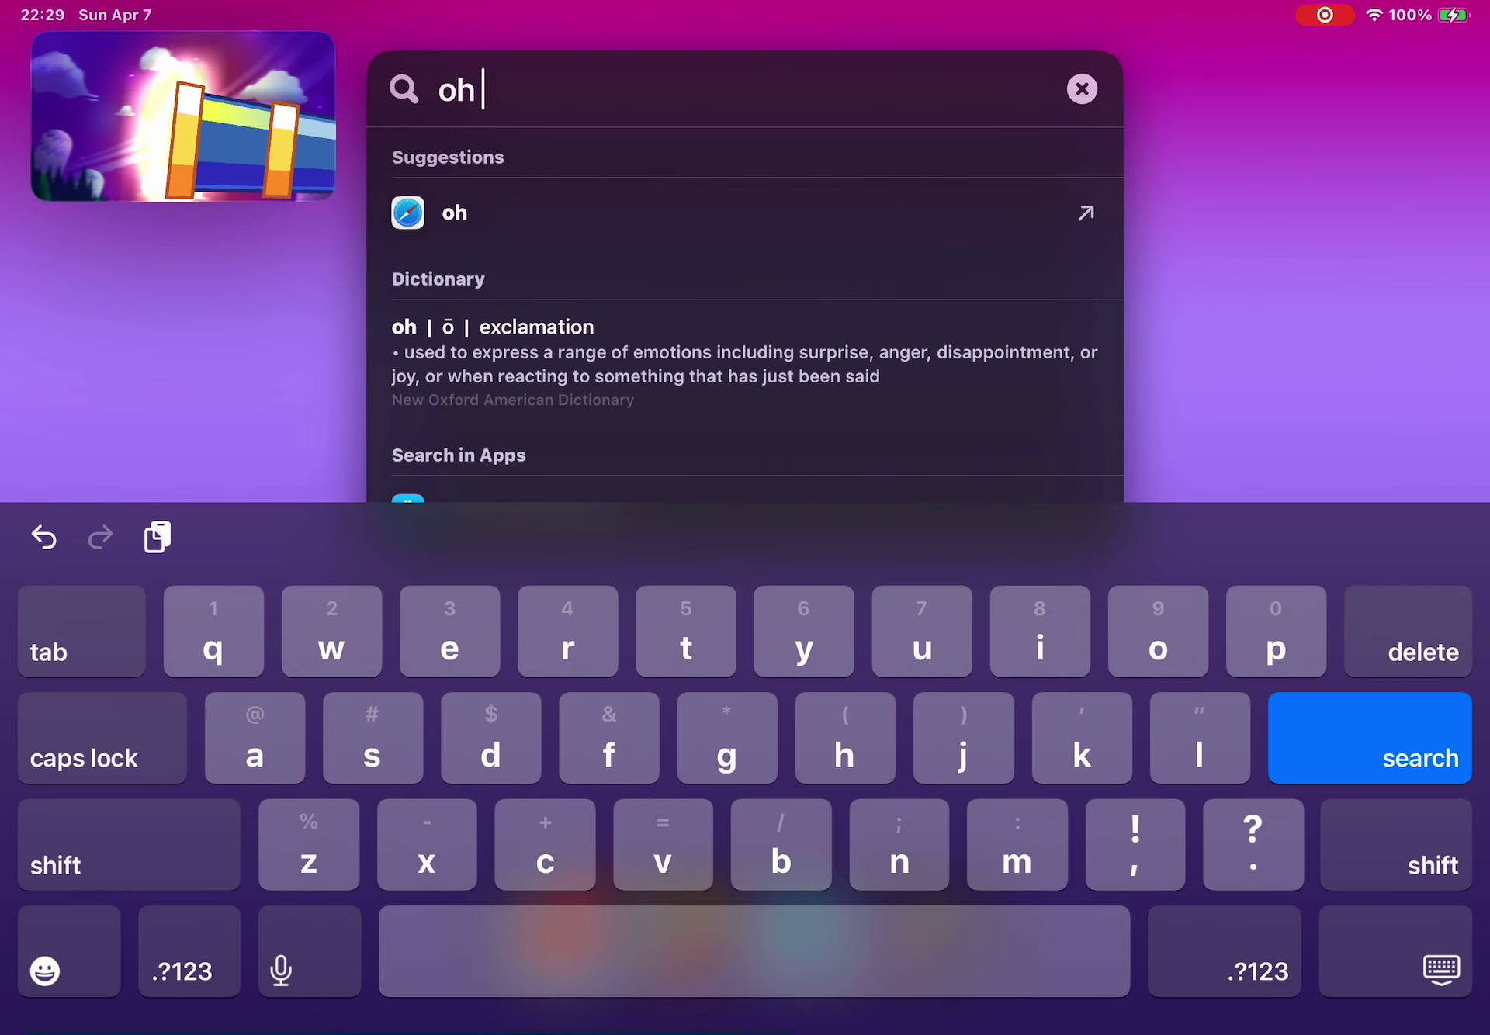
text( ok ni)
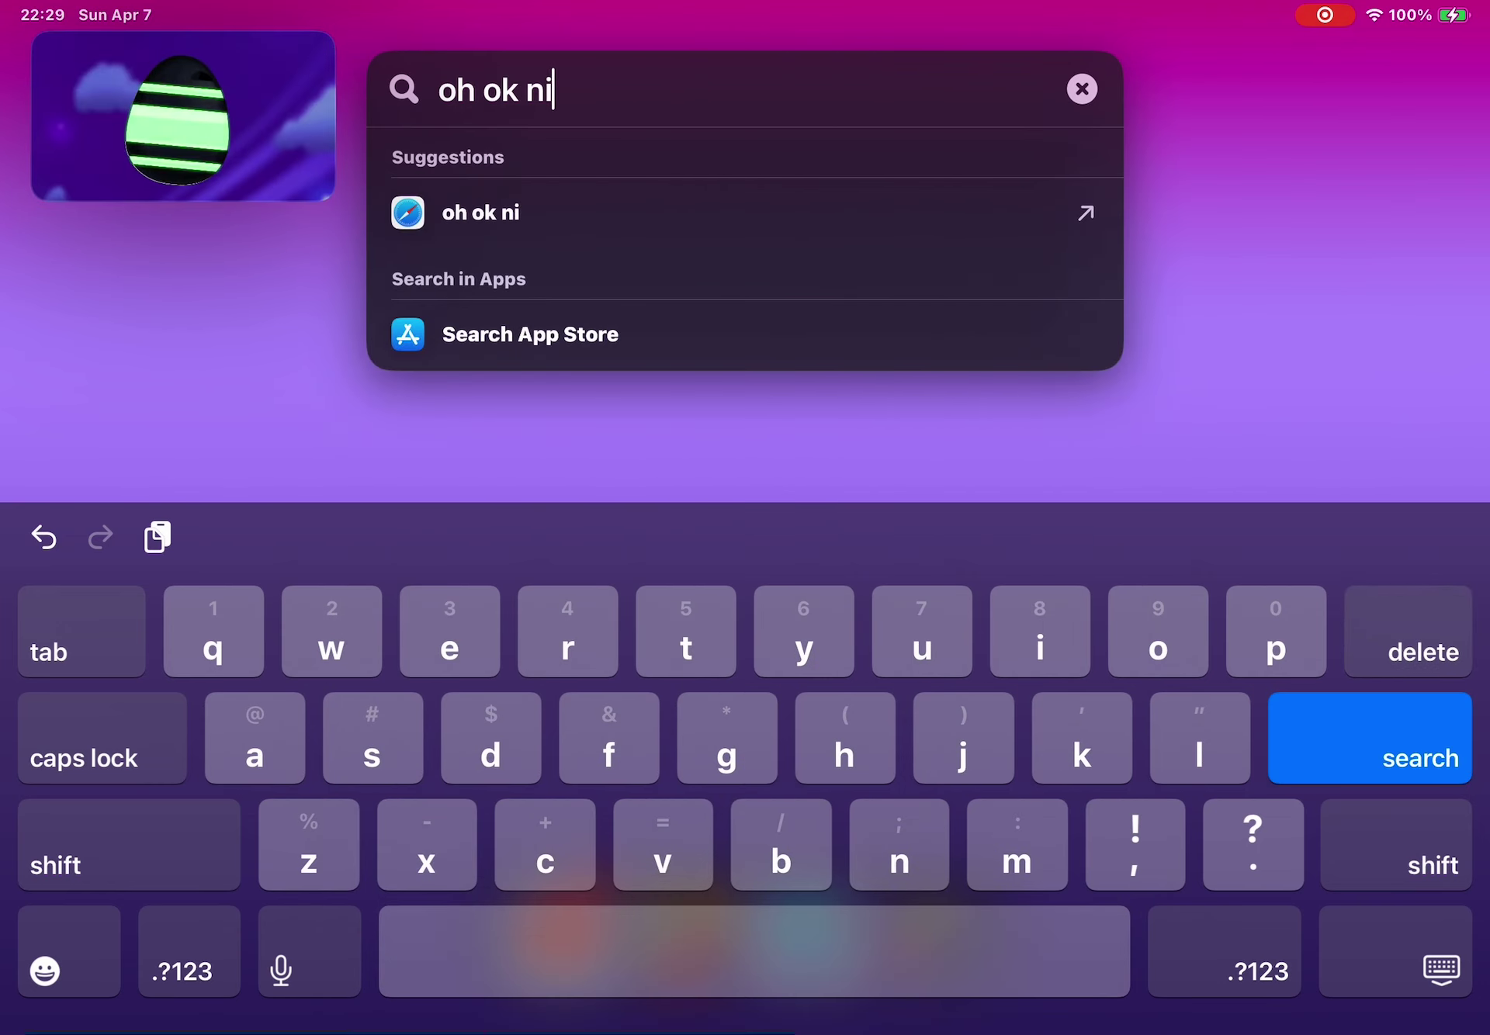
text(ce)
key(BackSpace)
key(BackSpace)
key(BackSpace)
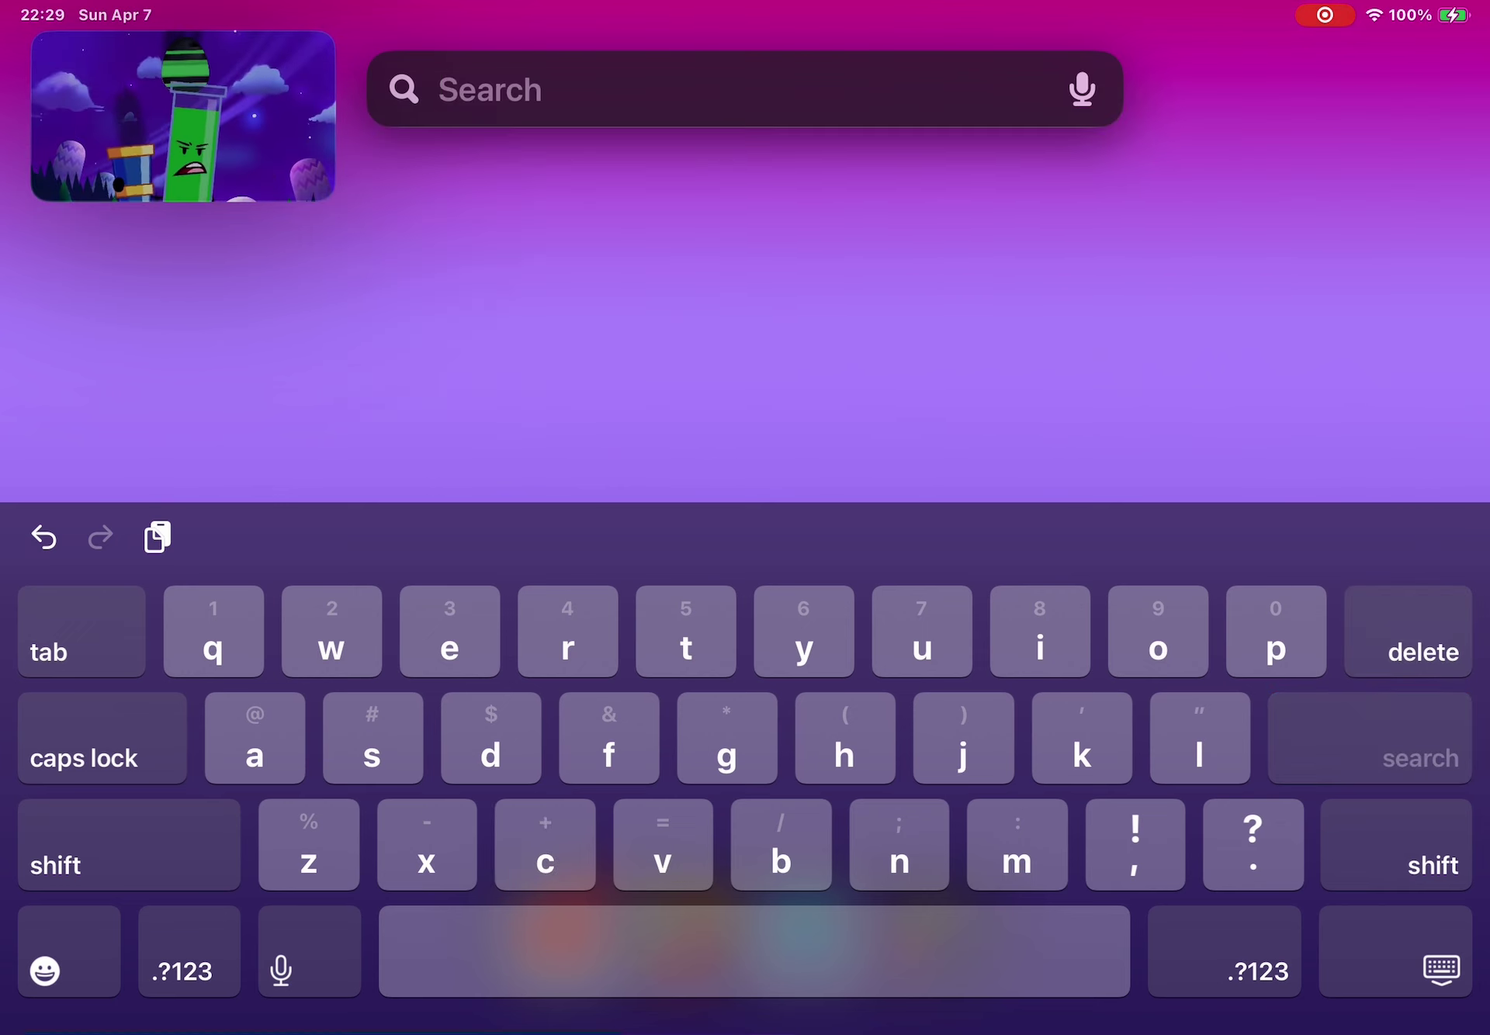
key(Escape)
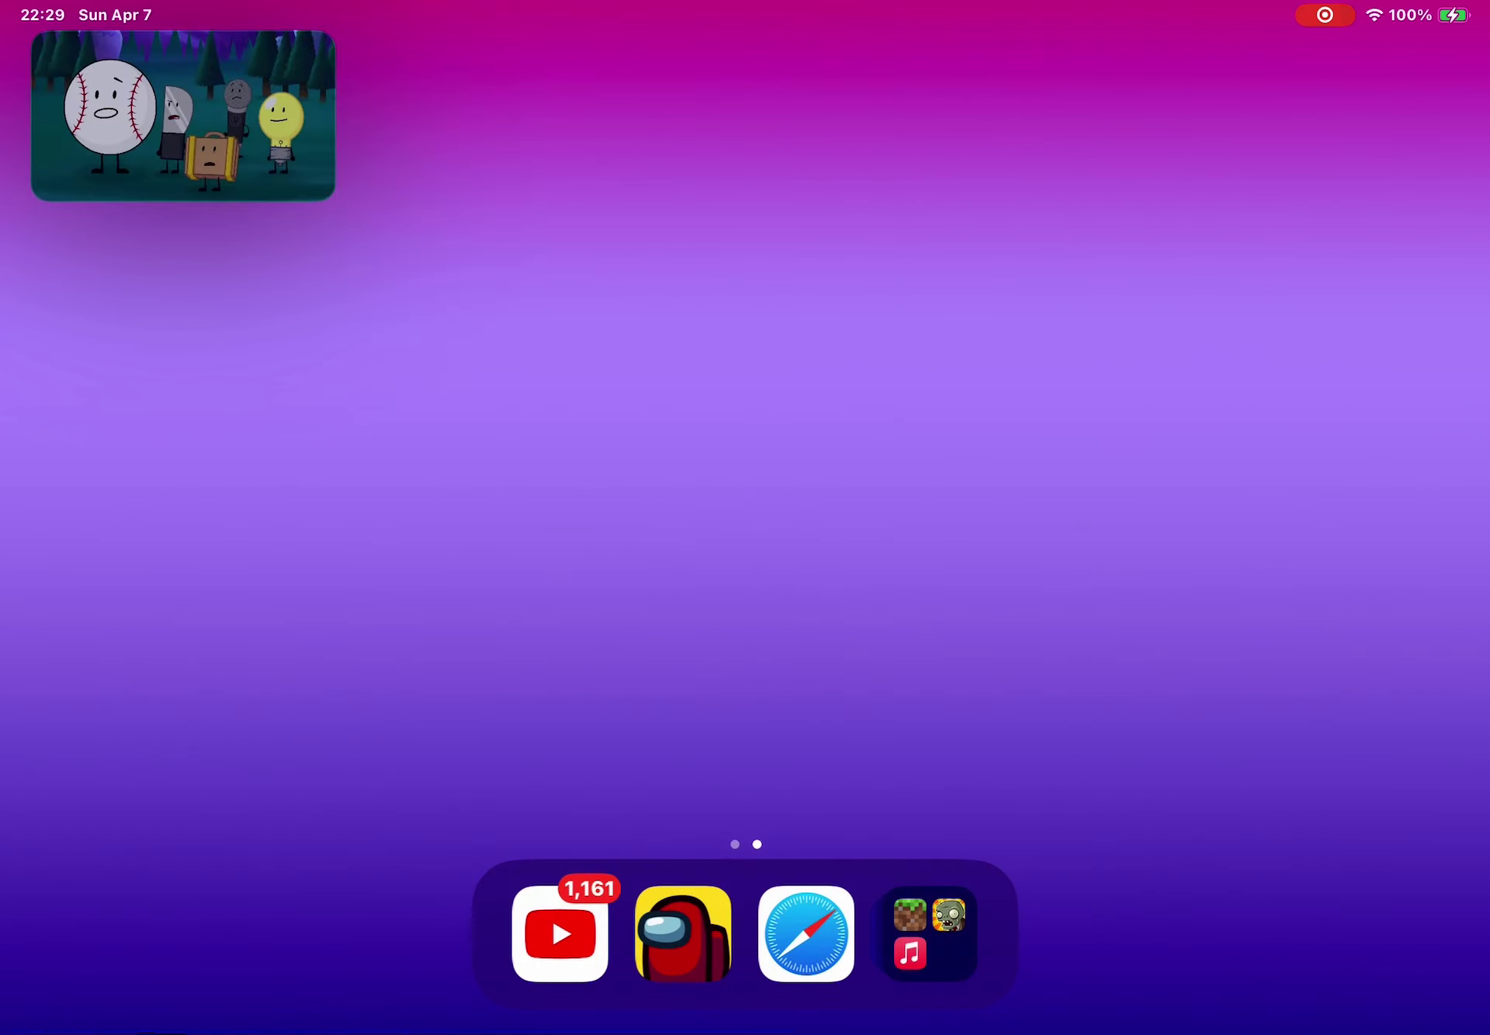
- Search 'yea' and 'lol', clear them, close search, and expand the floating episode
key(super+space)
text(yea)
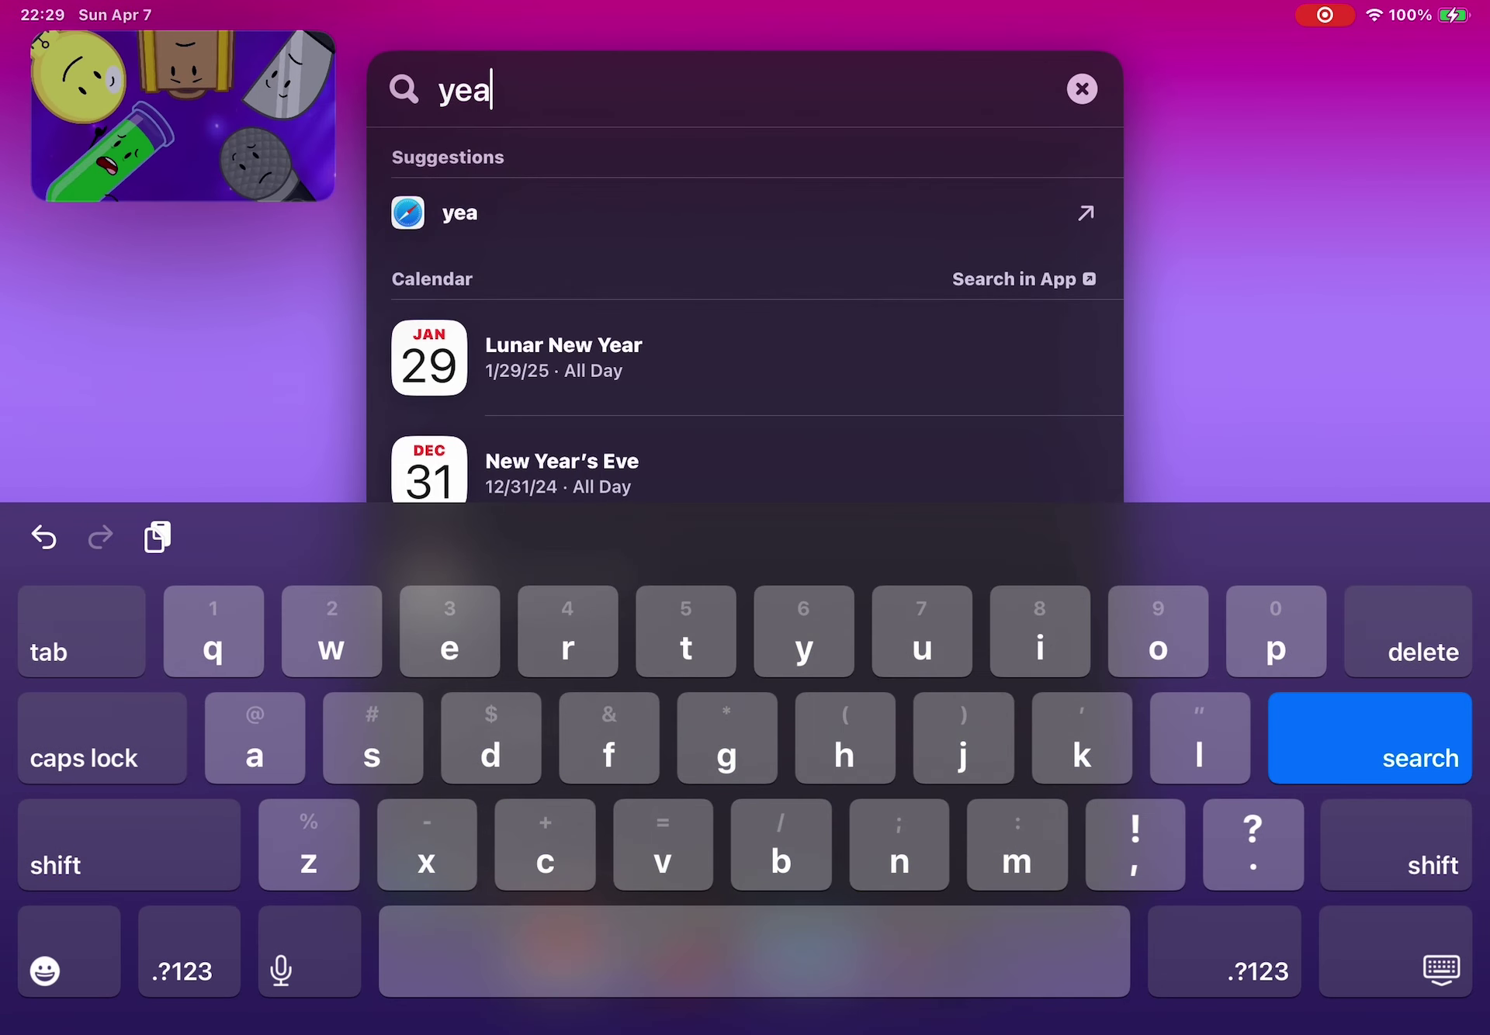
key(BackSpace)
key(BackSpace)
key(BackSpace)
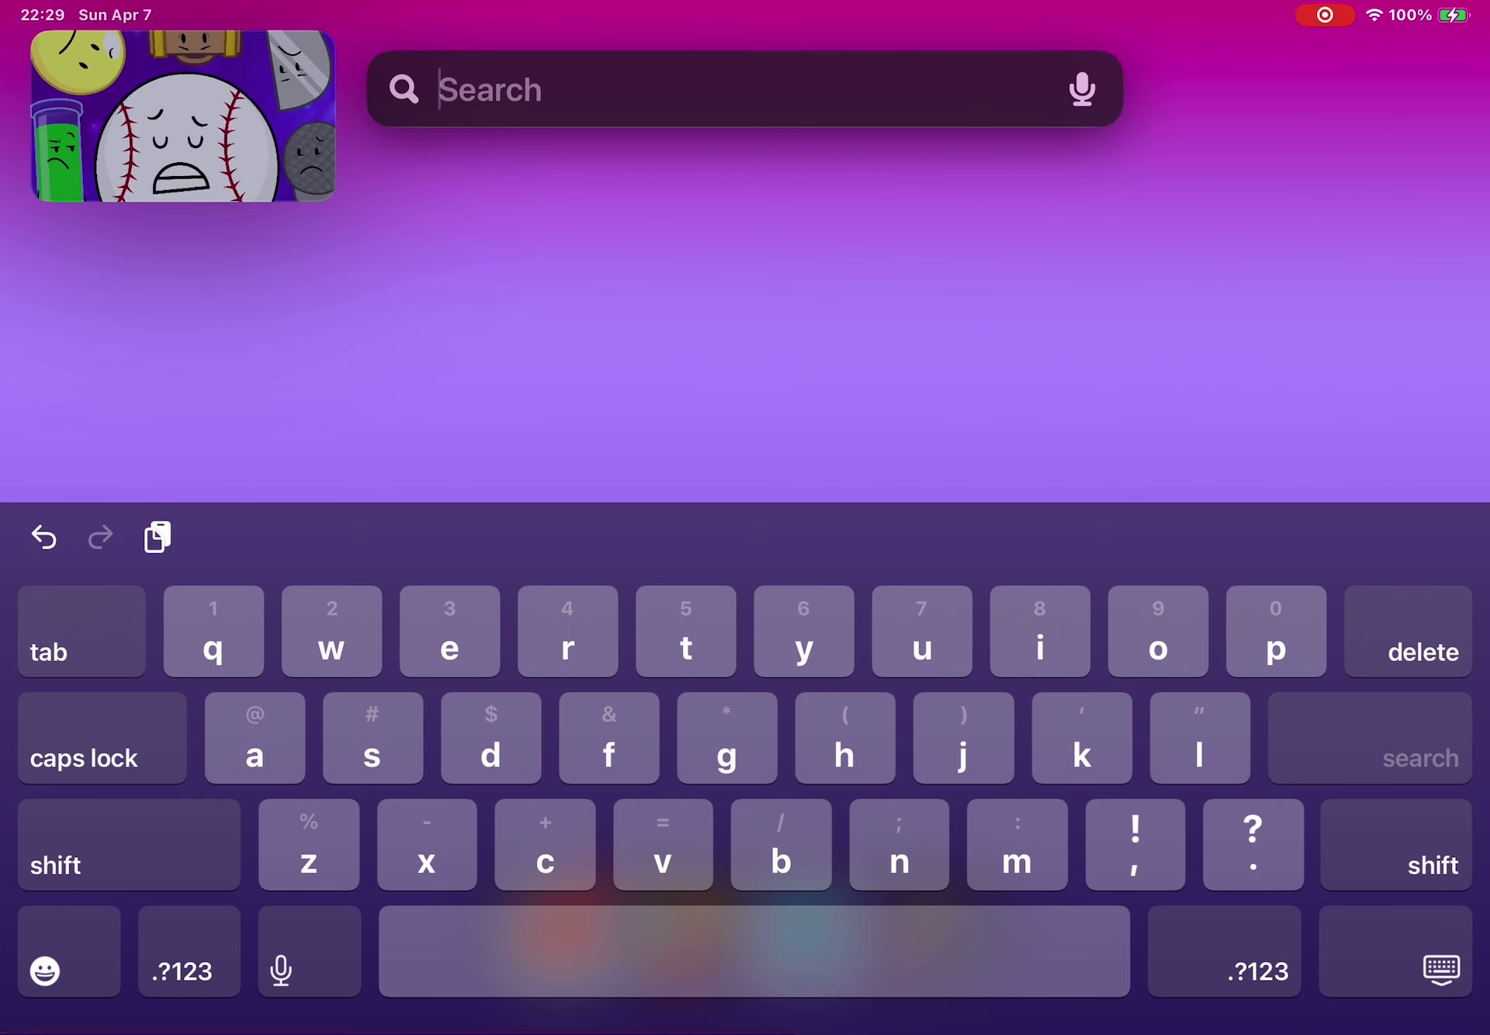
text(lol)
key(BackSpace)
key(BackSpace)
key(Escape)
click(183, 117)
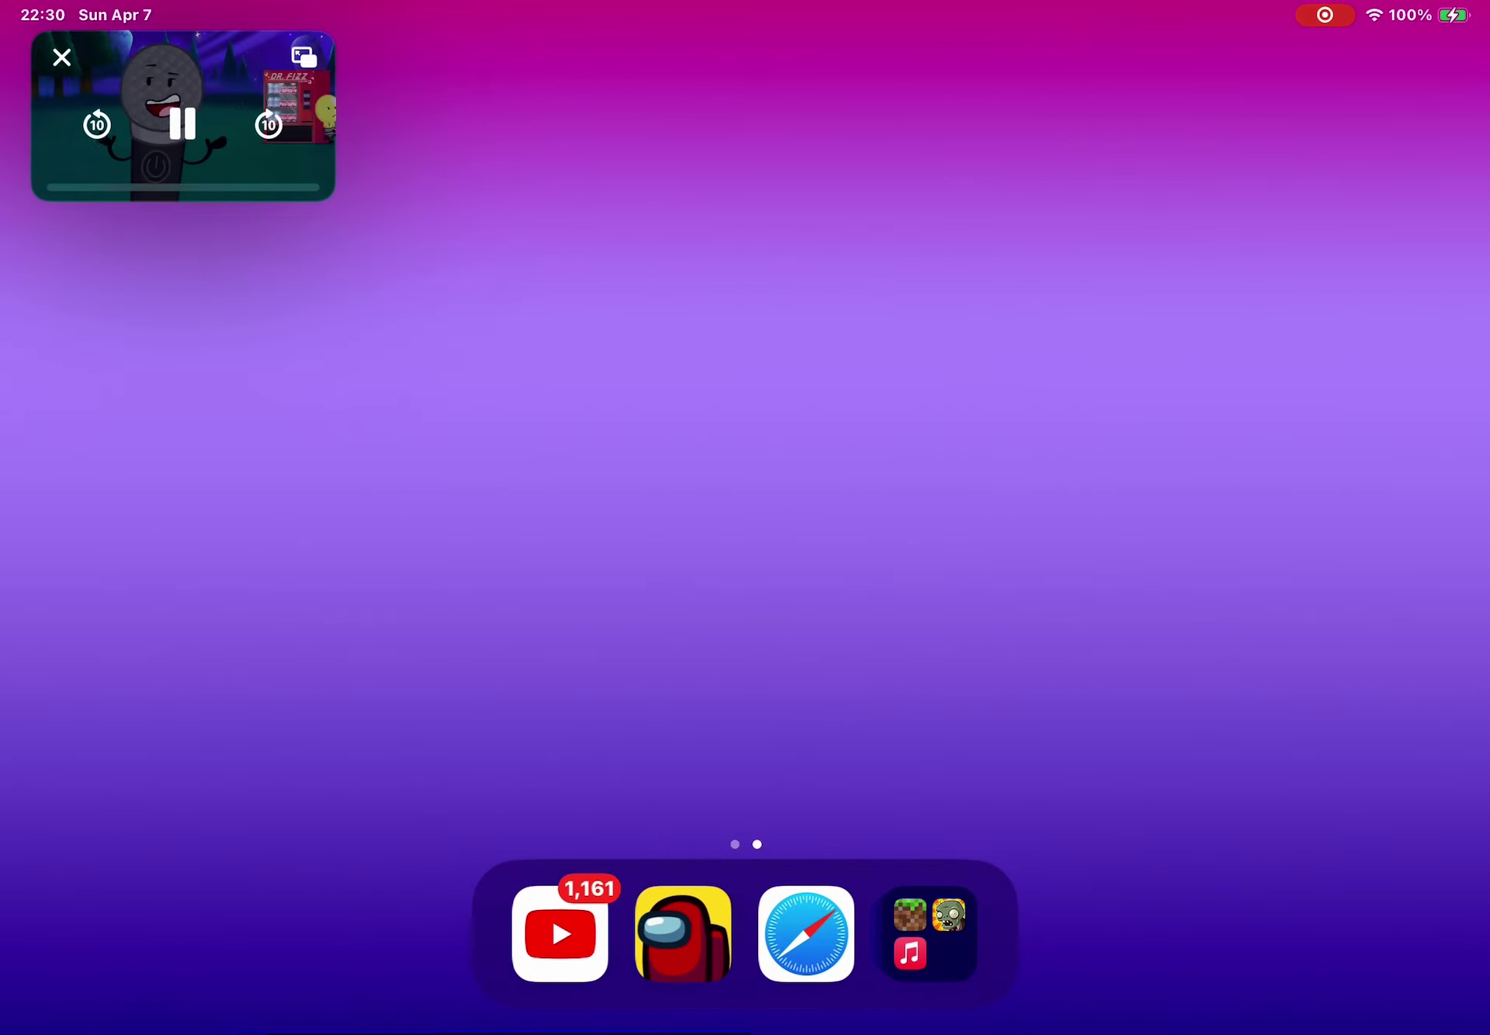
key(super+space)
text(oh )
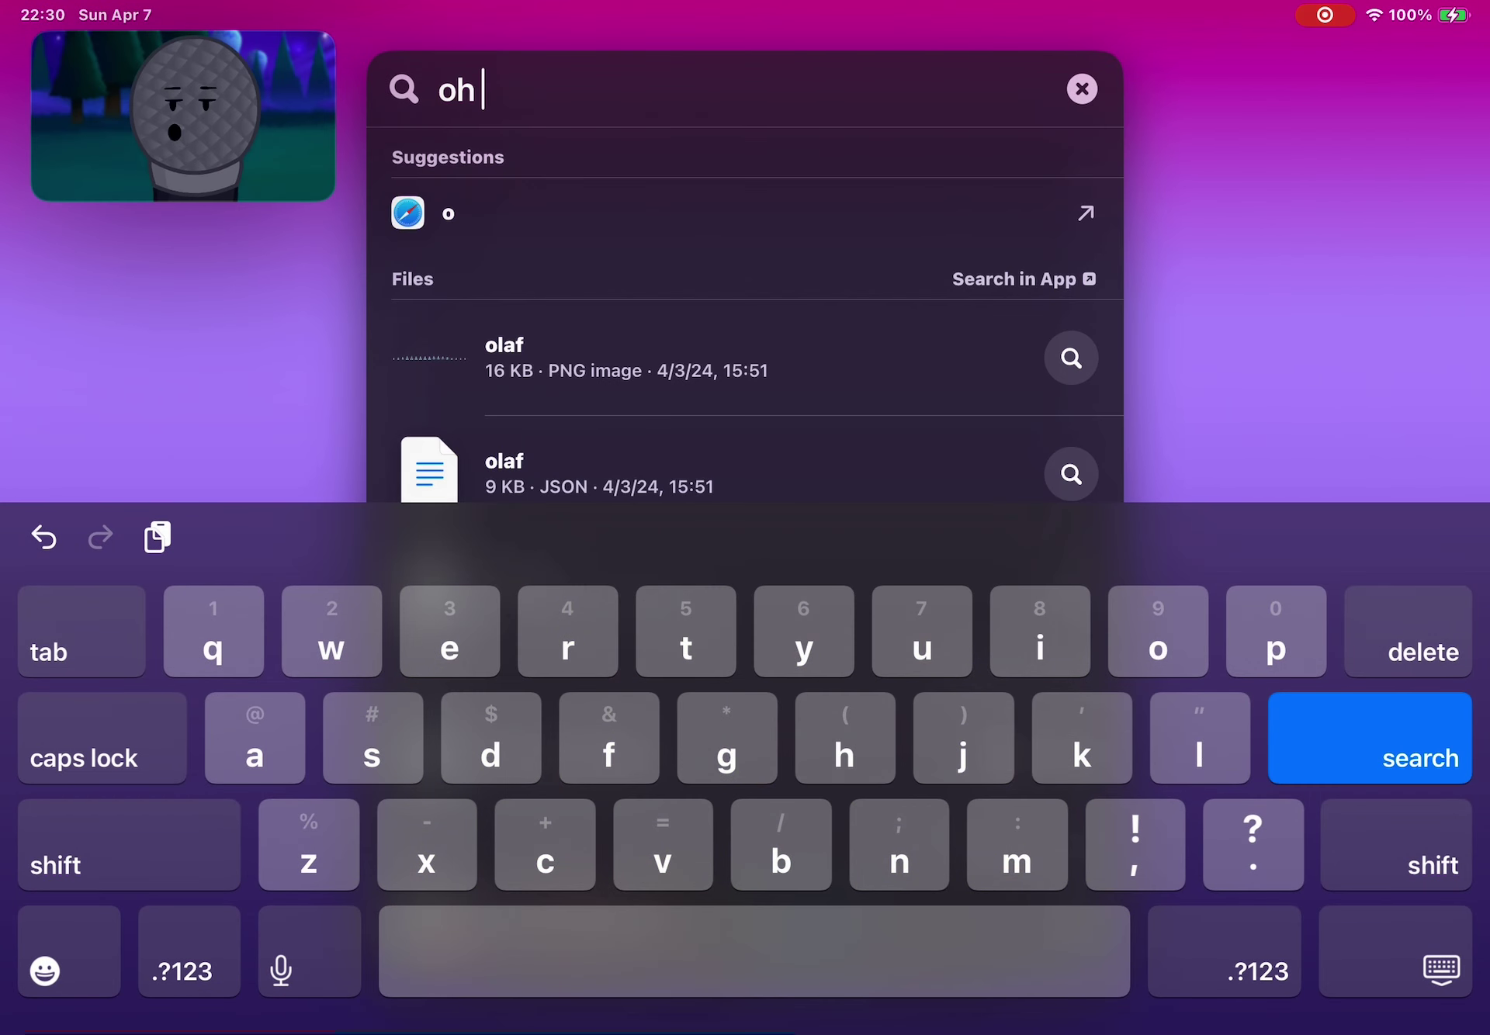
text(dang)
key(BackSpace)
key(BackSpace)
click(1081, 89)
click(745, 442)
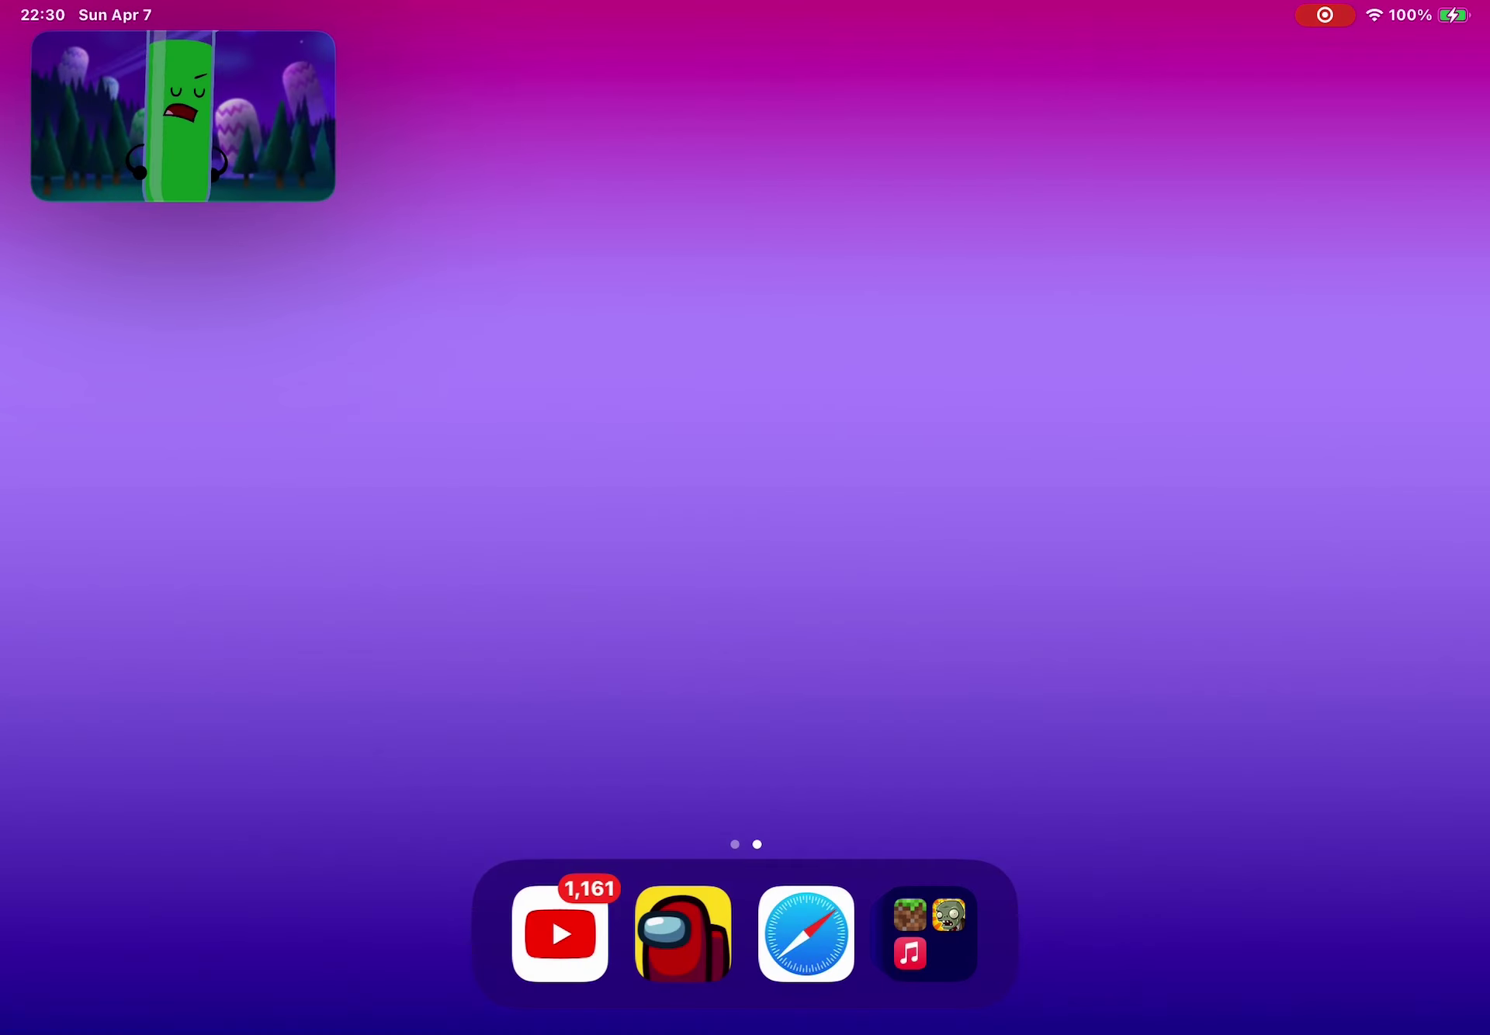
drag(745, 349, 745, 523)
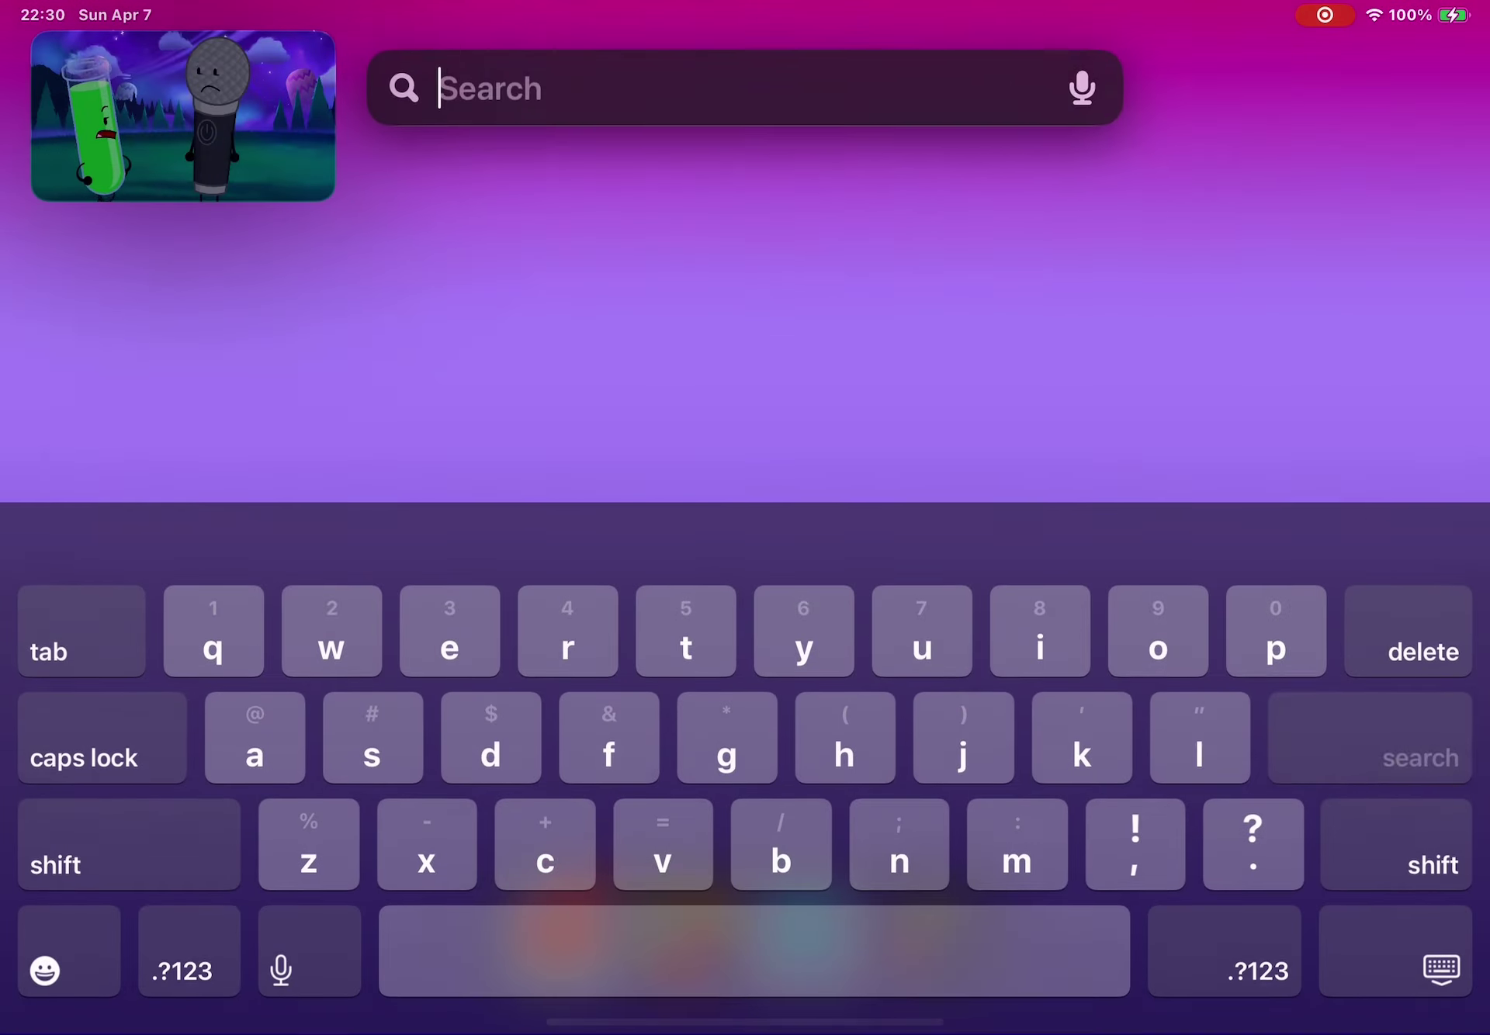
text(lol)
key(BackSpace)
key(BackSpace)
key(BackSpace)
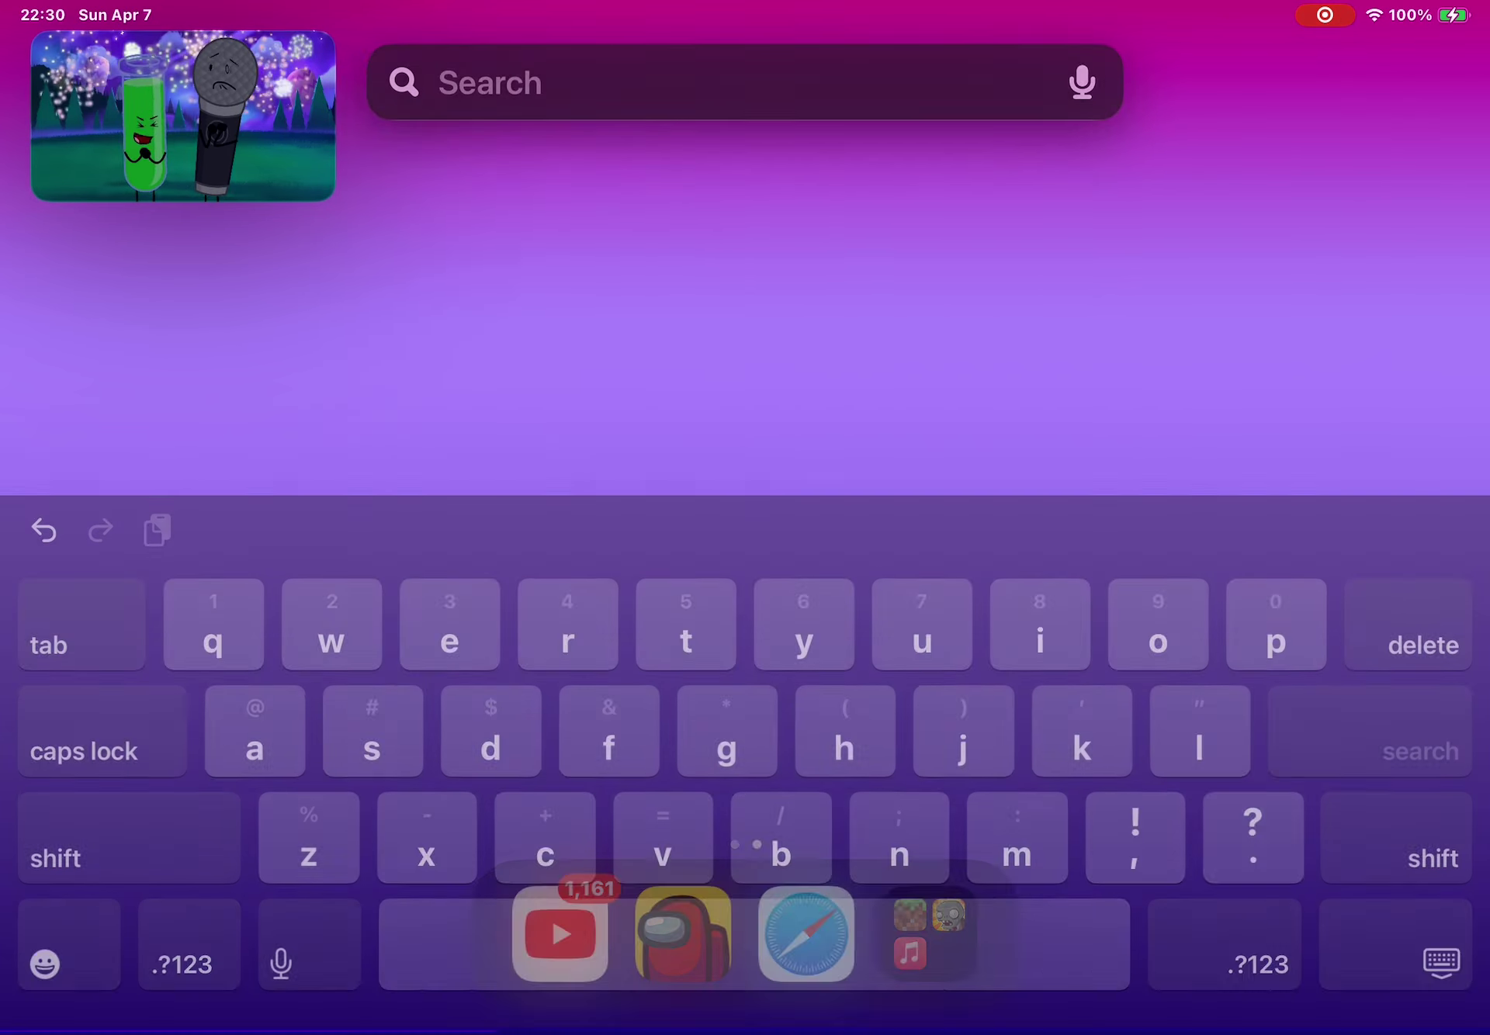
click(745, 350)
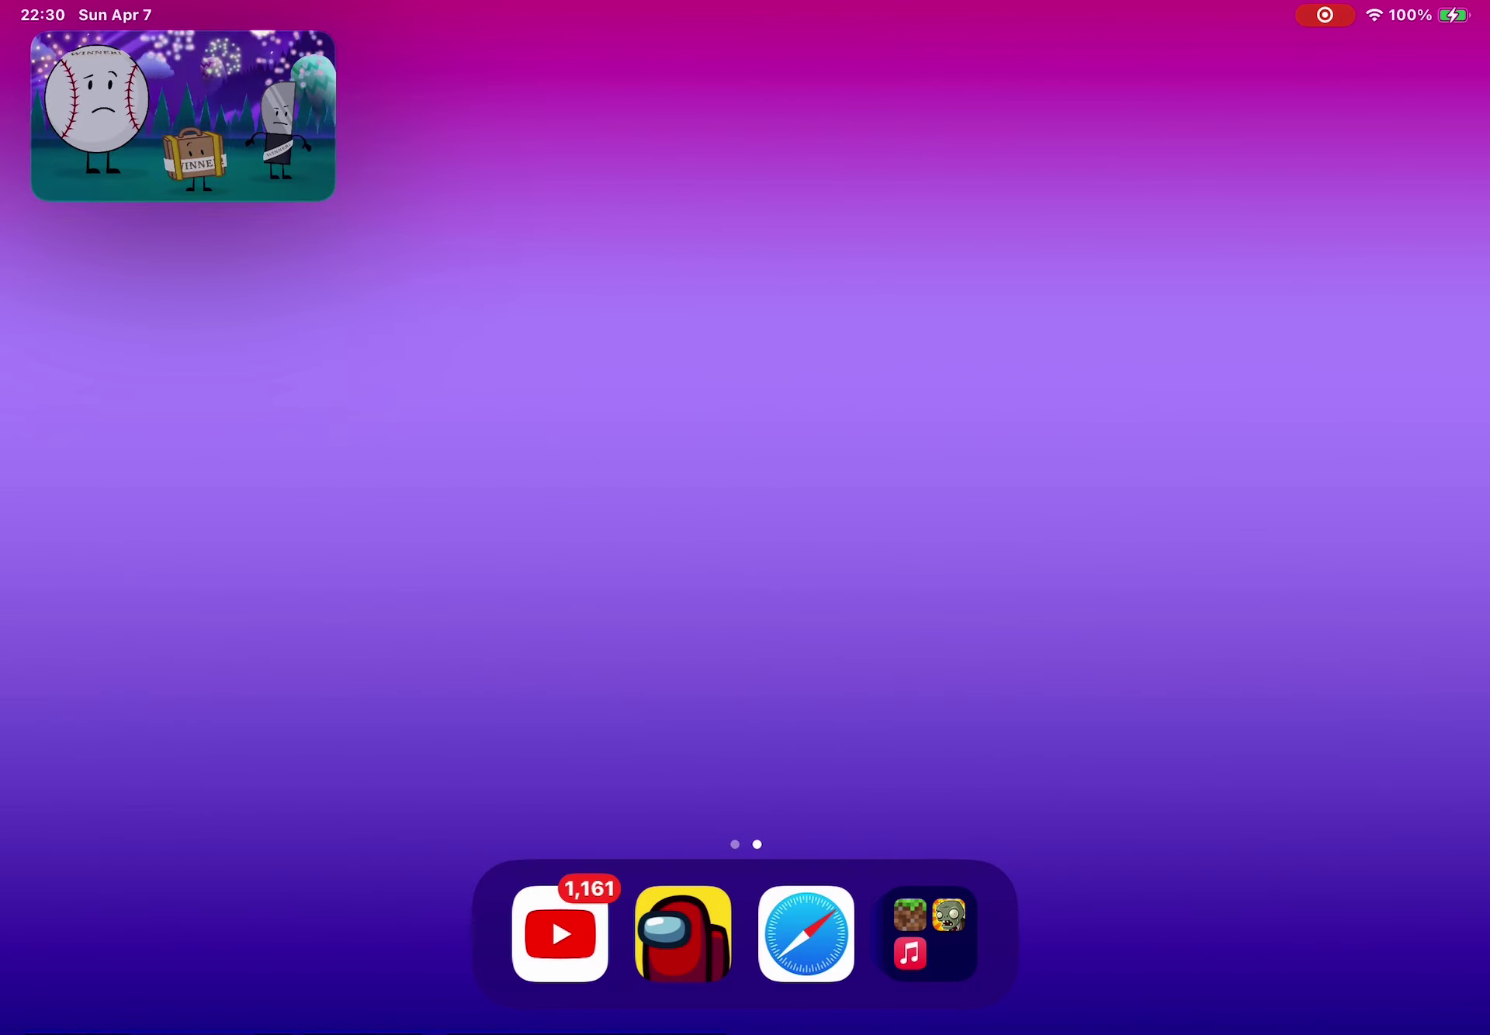
drag(745, 349, 746, 523)
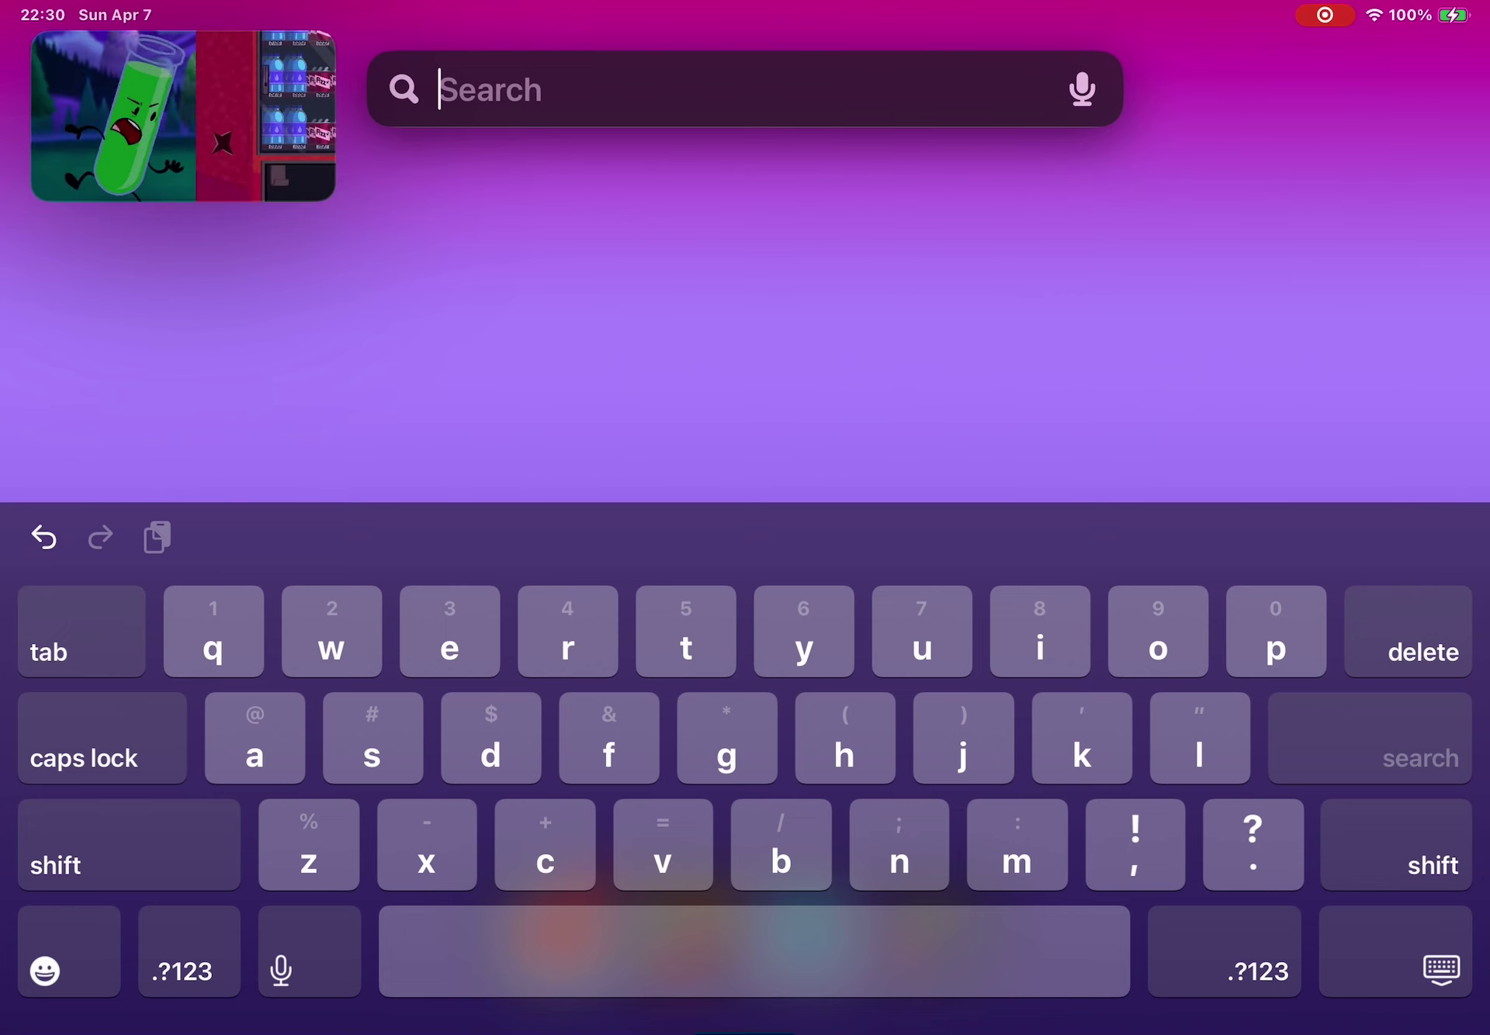
key(Escape)
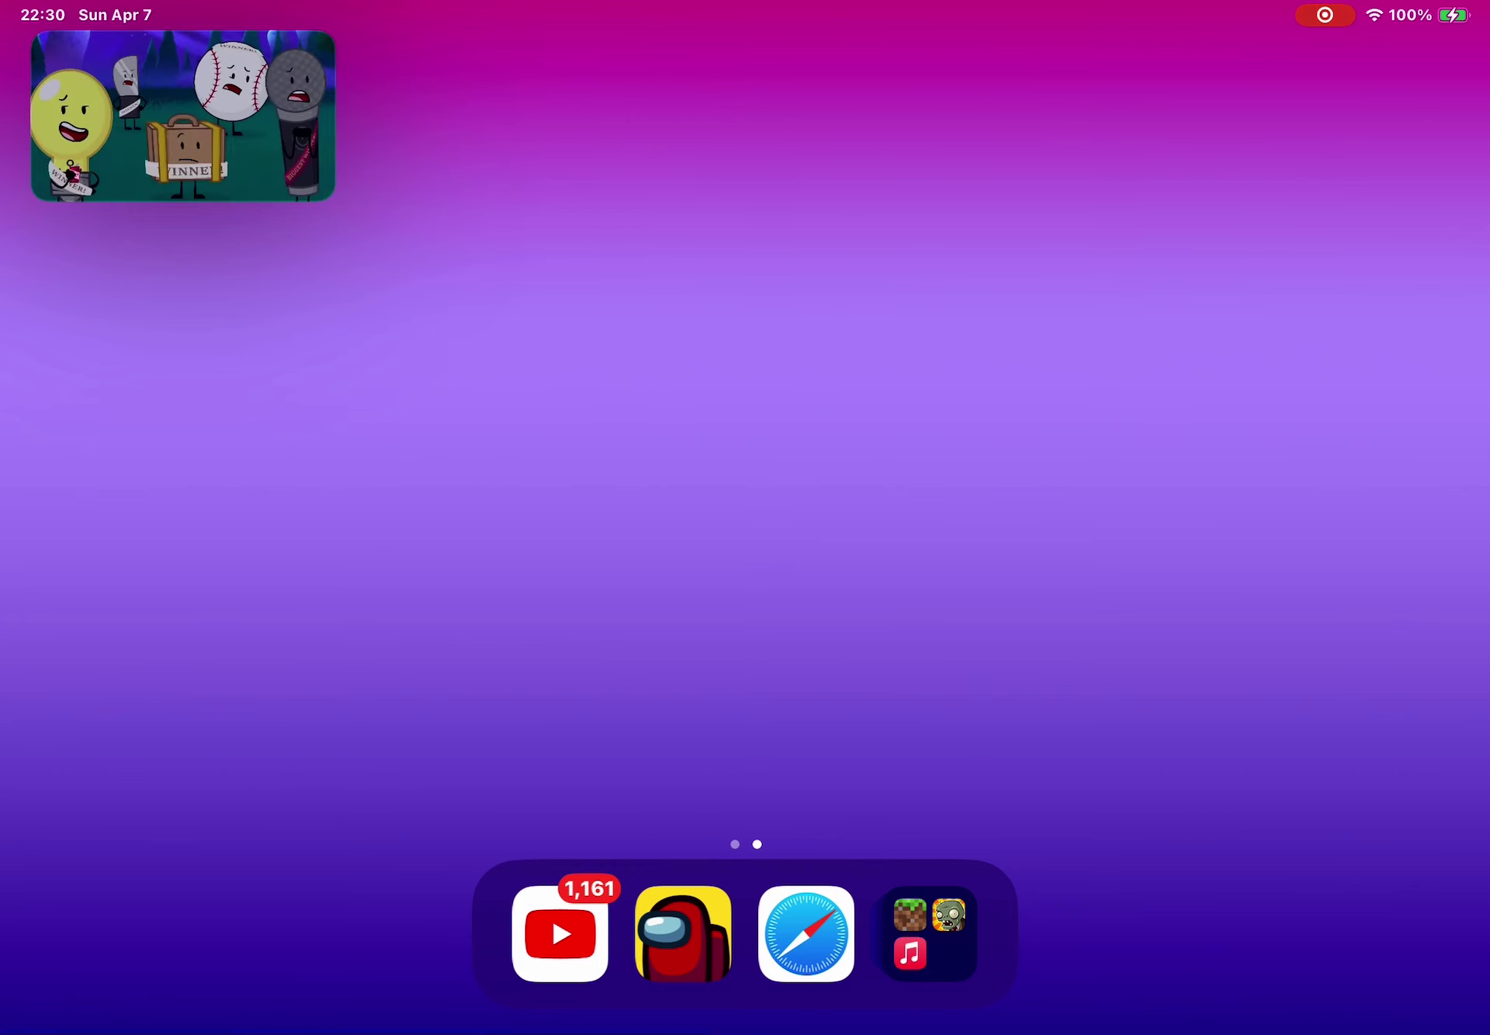
drag(745, 465, 745, 605)
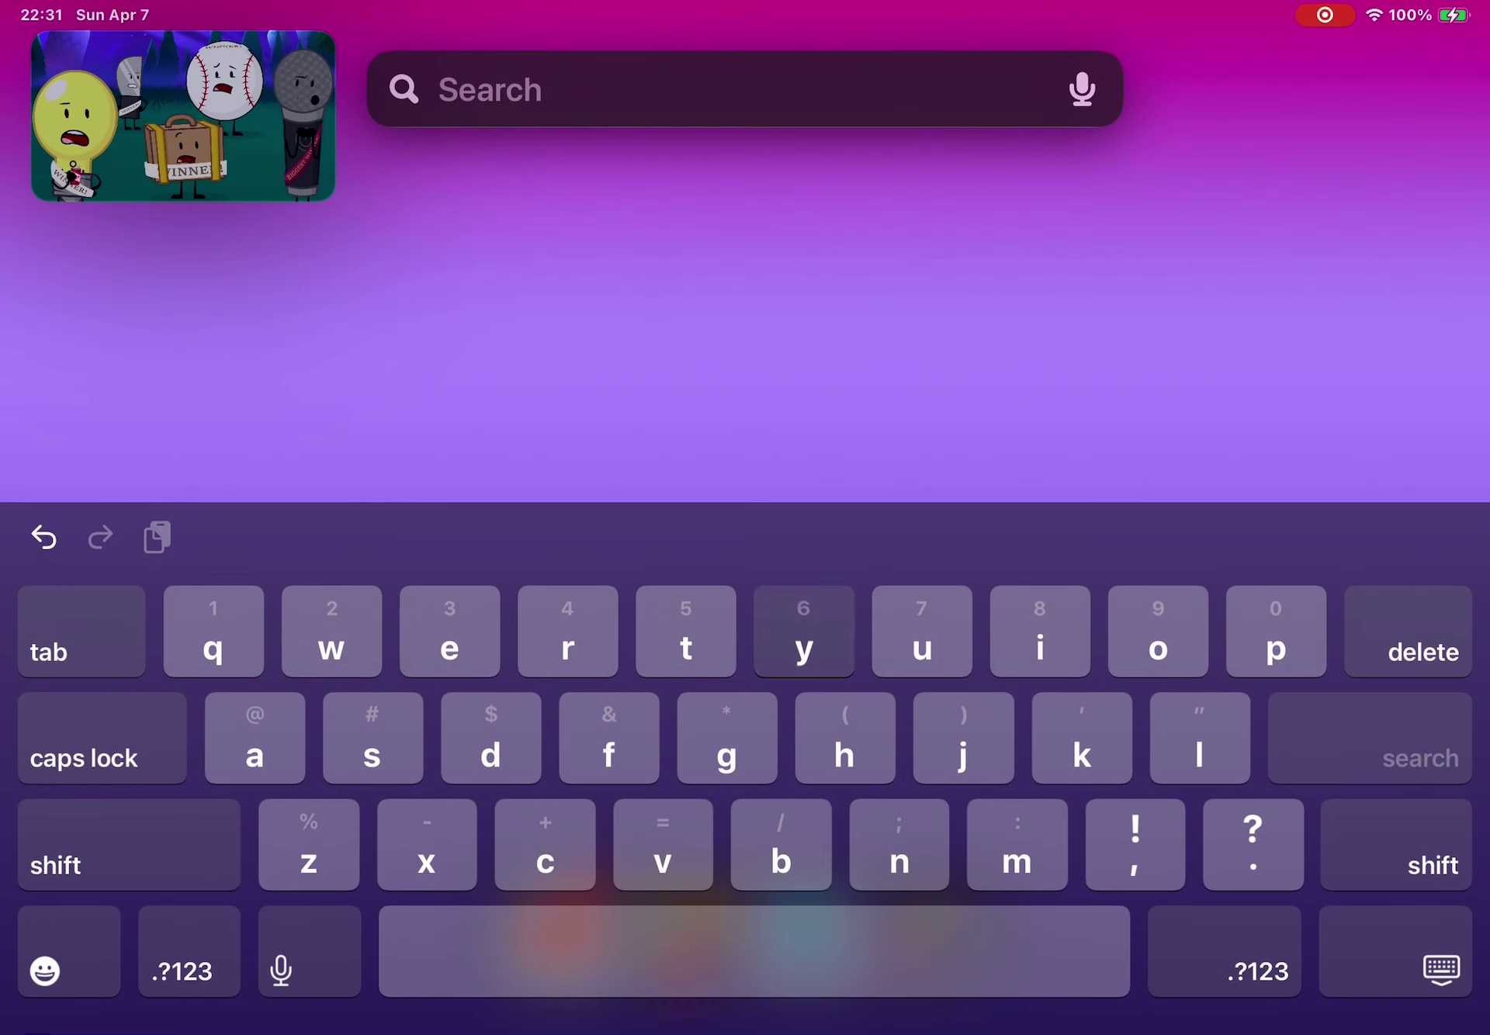
text(yes)
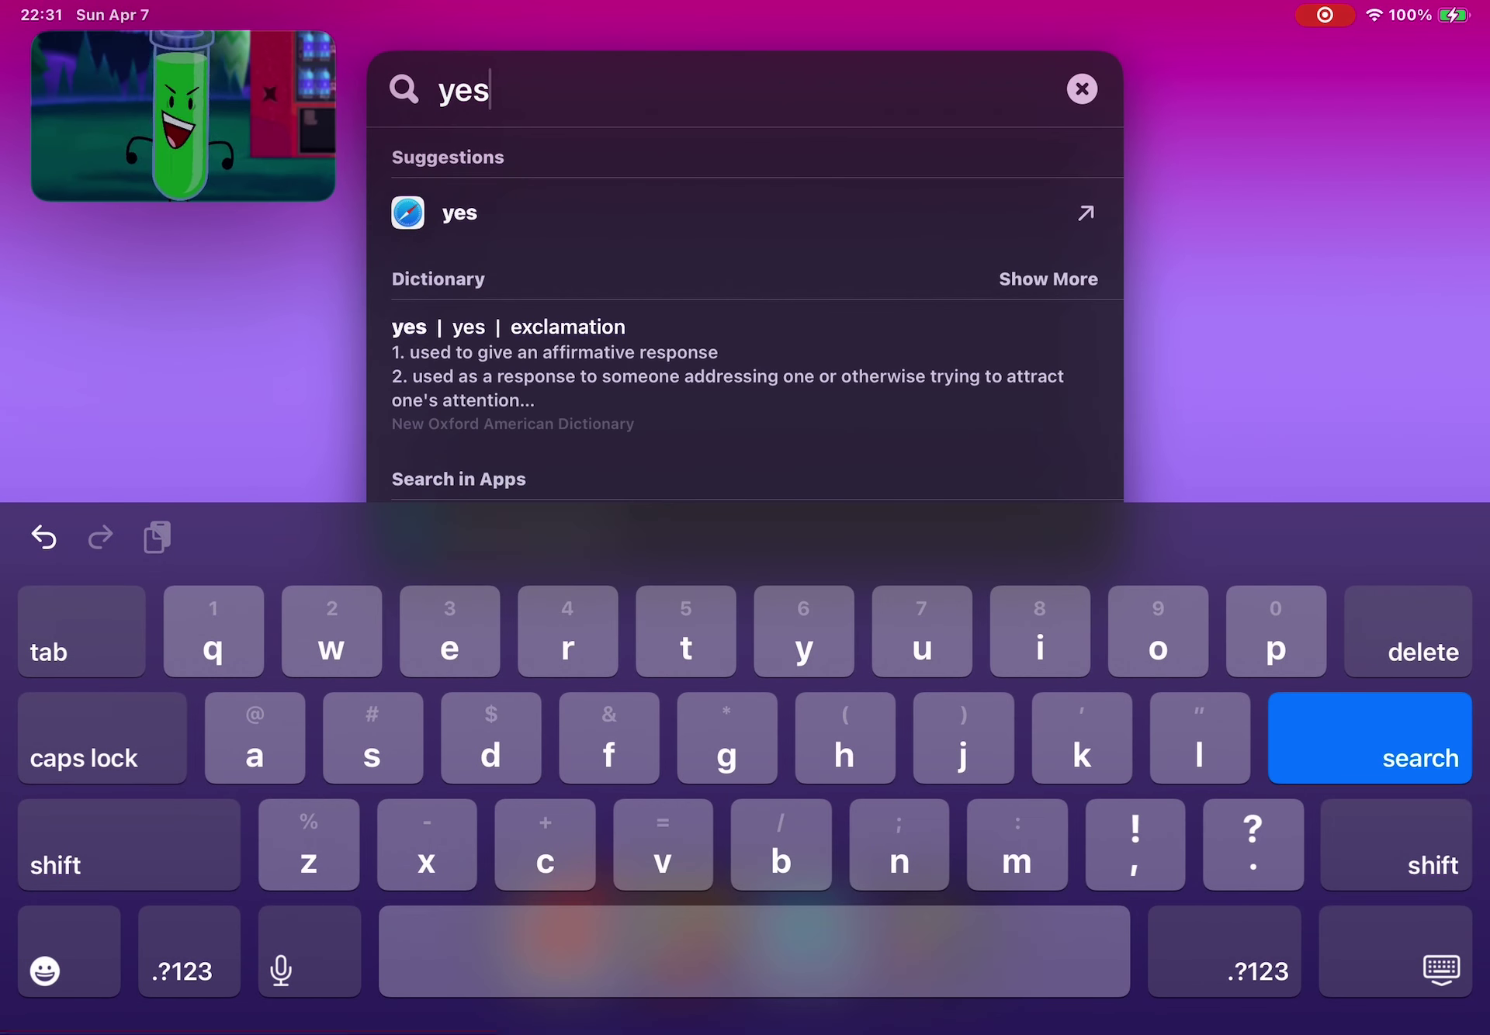
key(BackSpace)
key(BackSpace)
key(BackSpace)
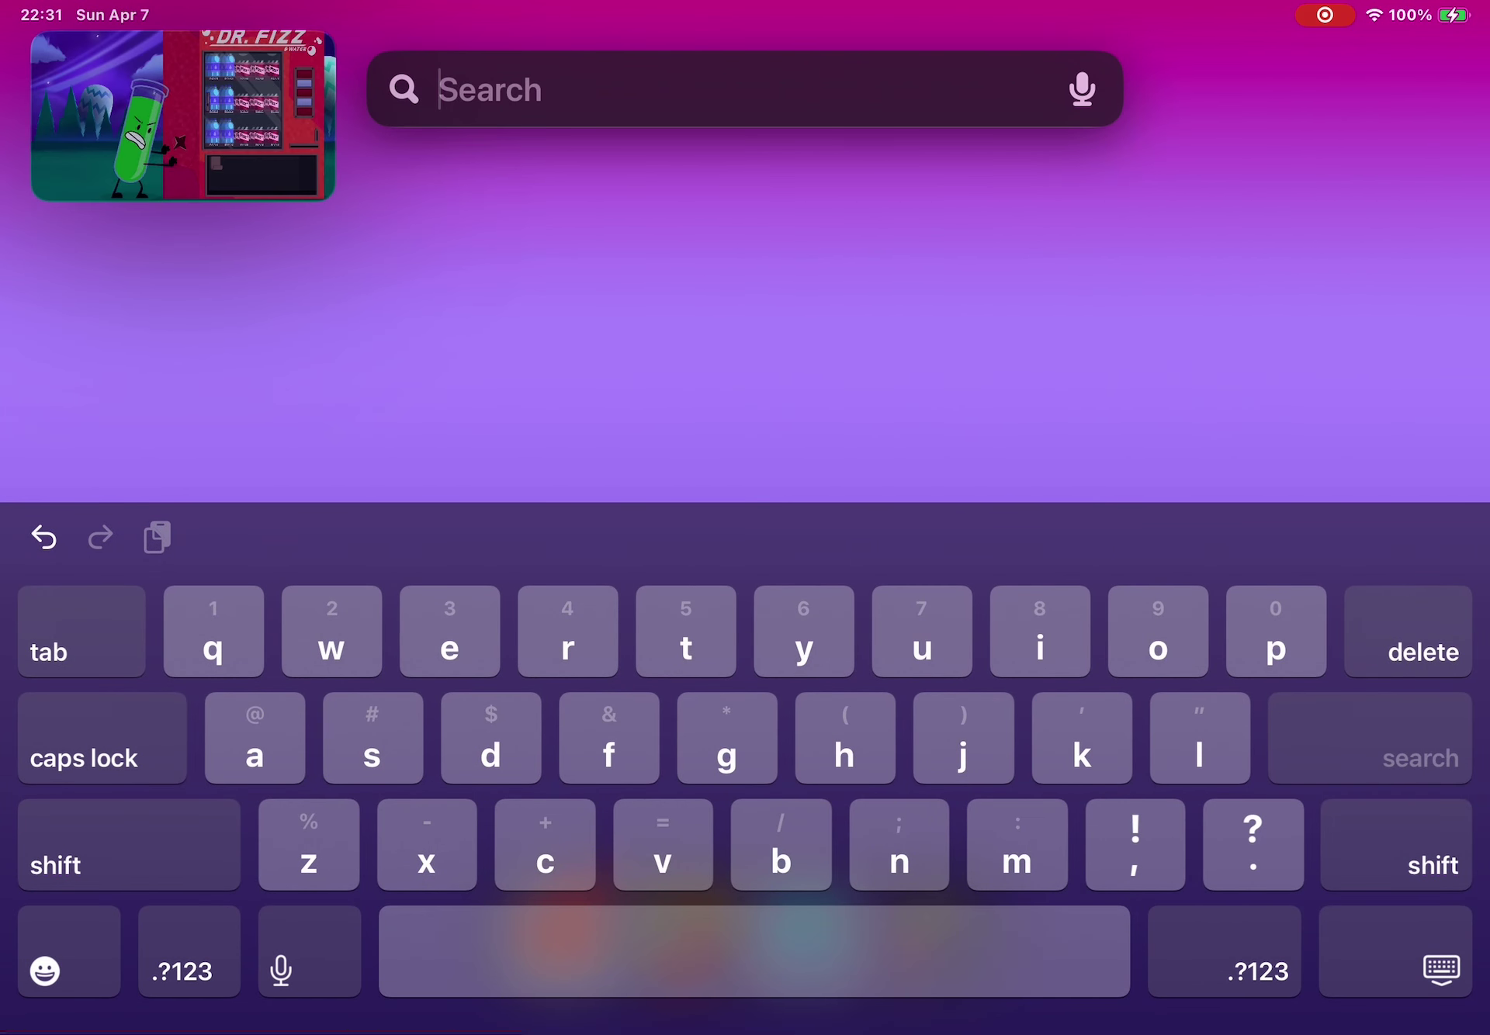
click(101, 739)
text(YESSS)
key(BackSpace)
key(BackSpace)
key(BackSpace)
key(BackSpace)
key(Escape)
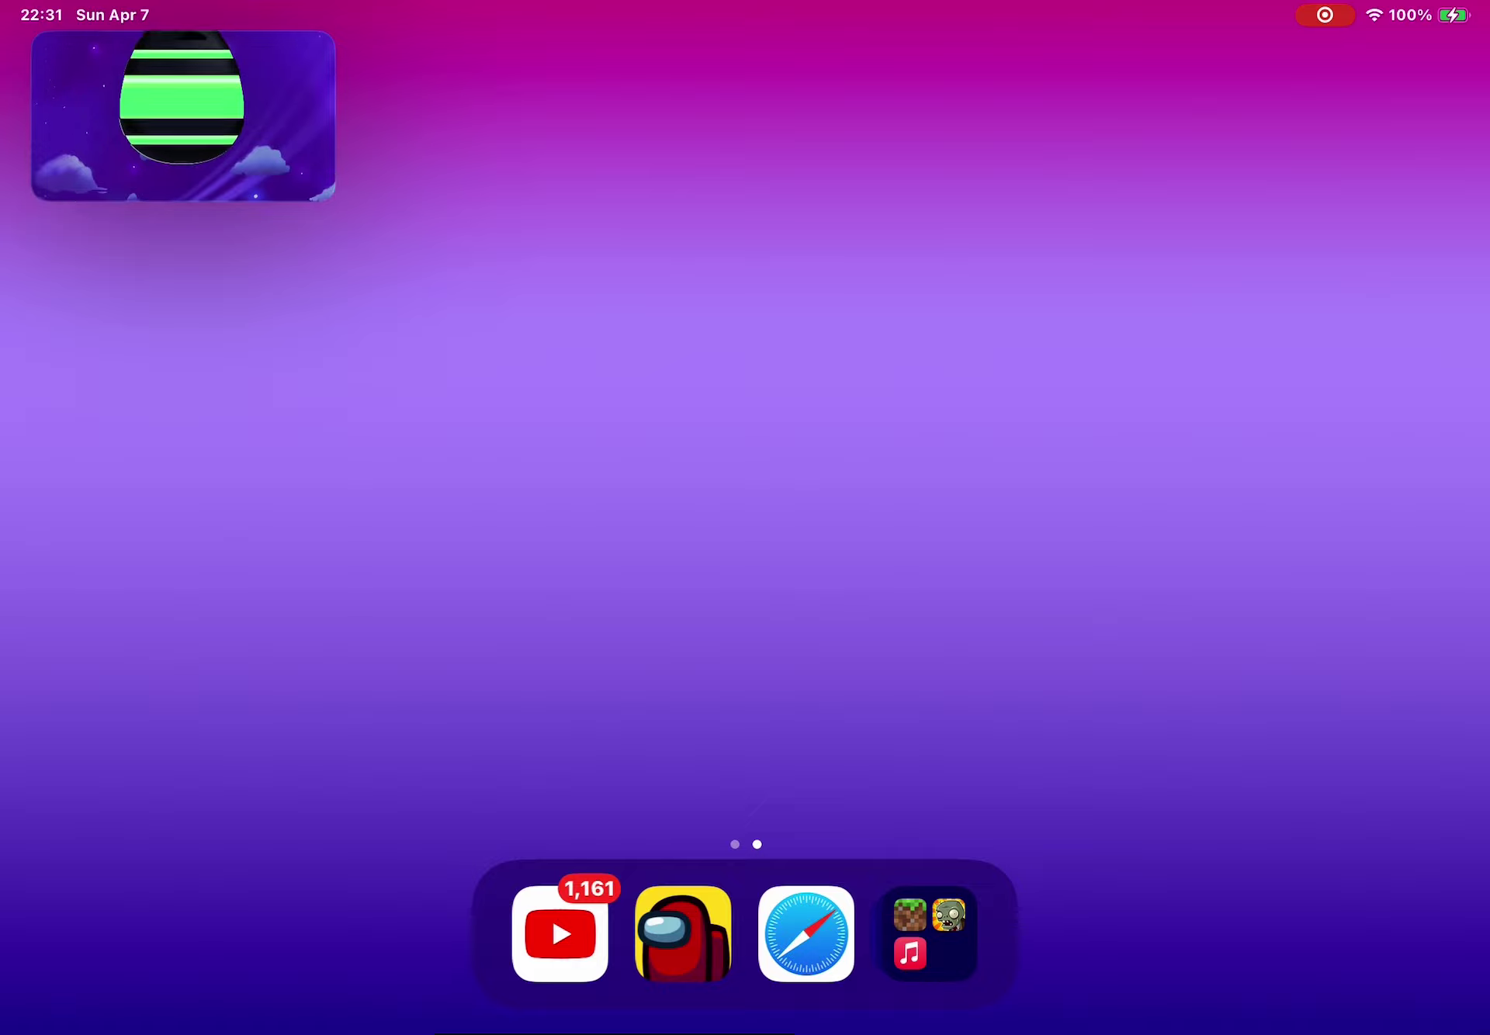
click(560, 932)
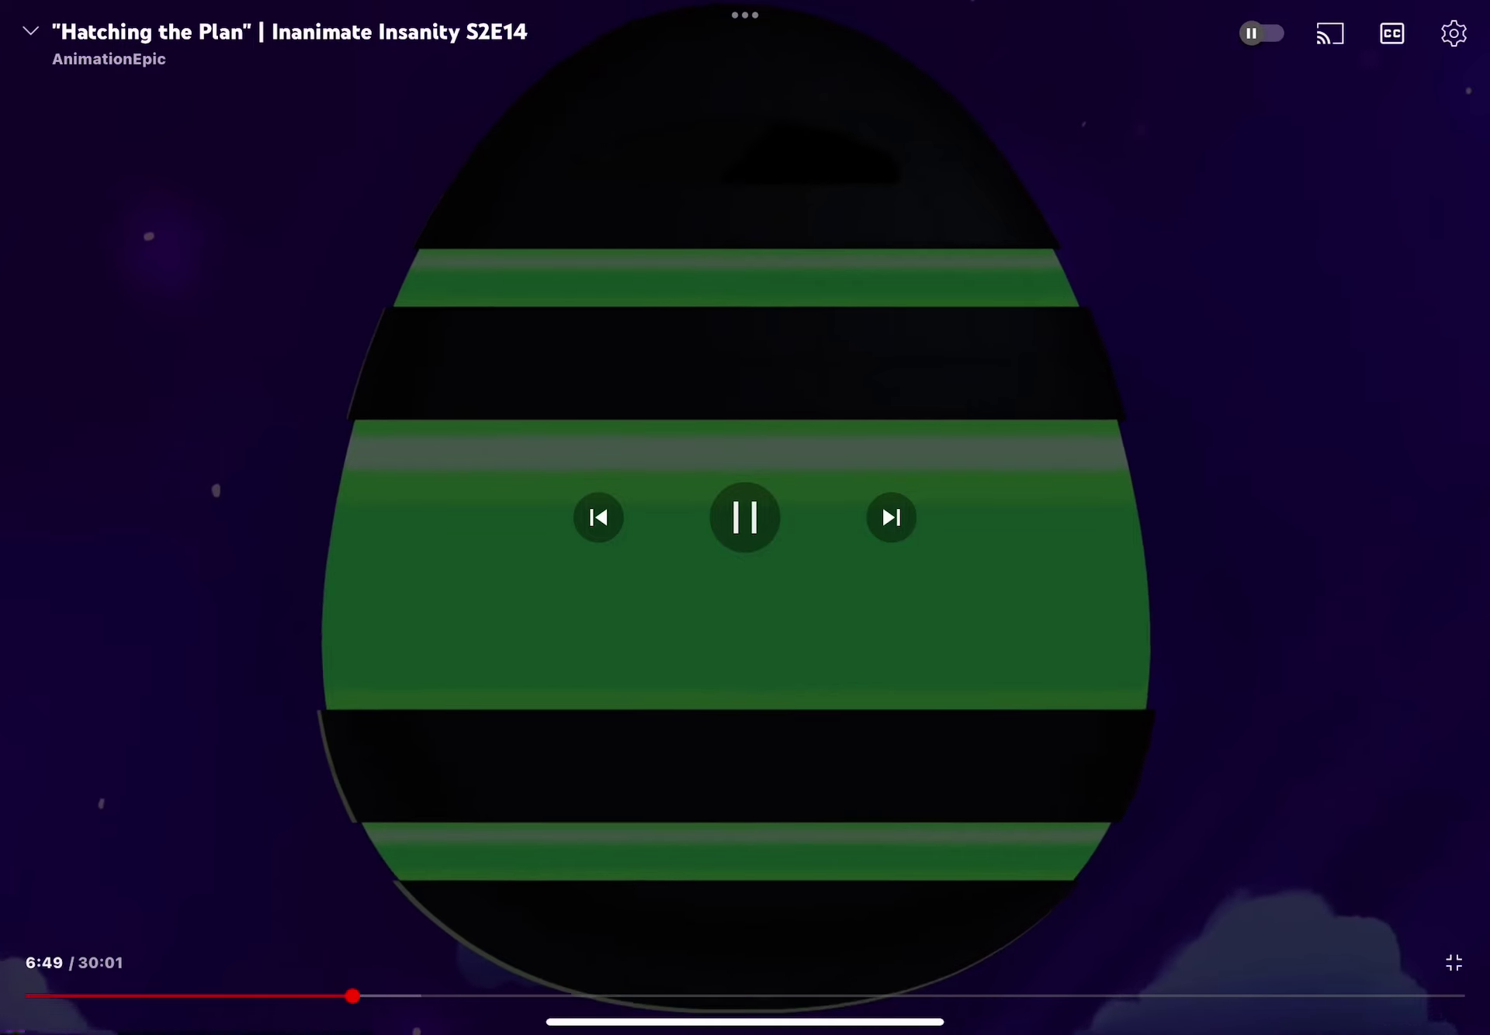
drag(745, 1021, 745, 466)
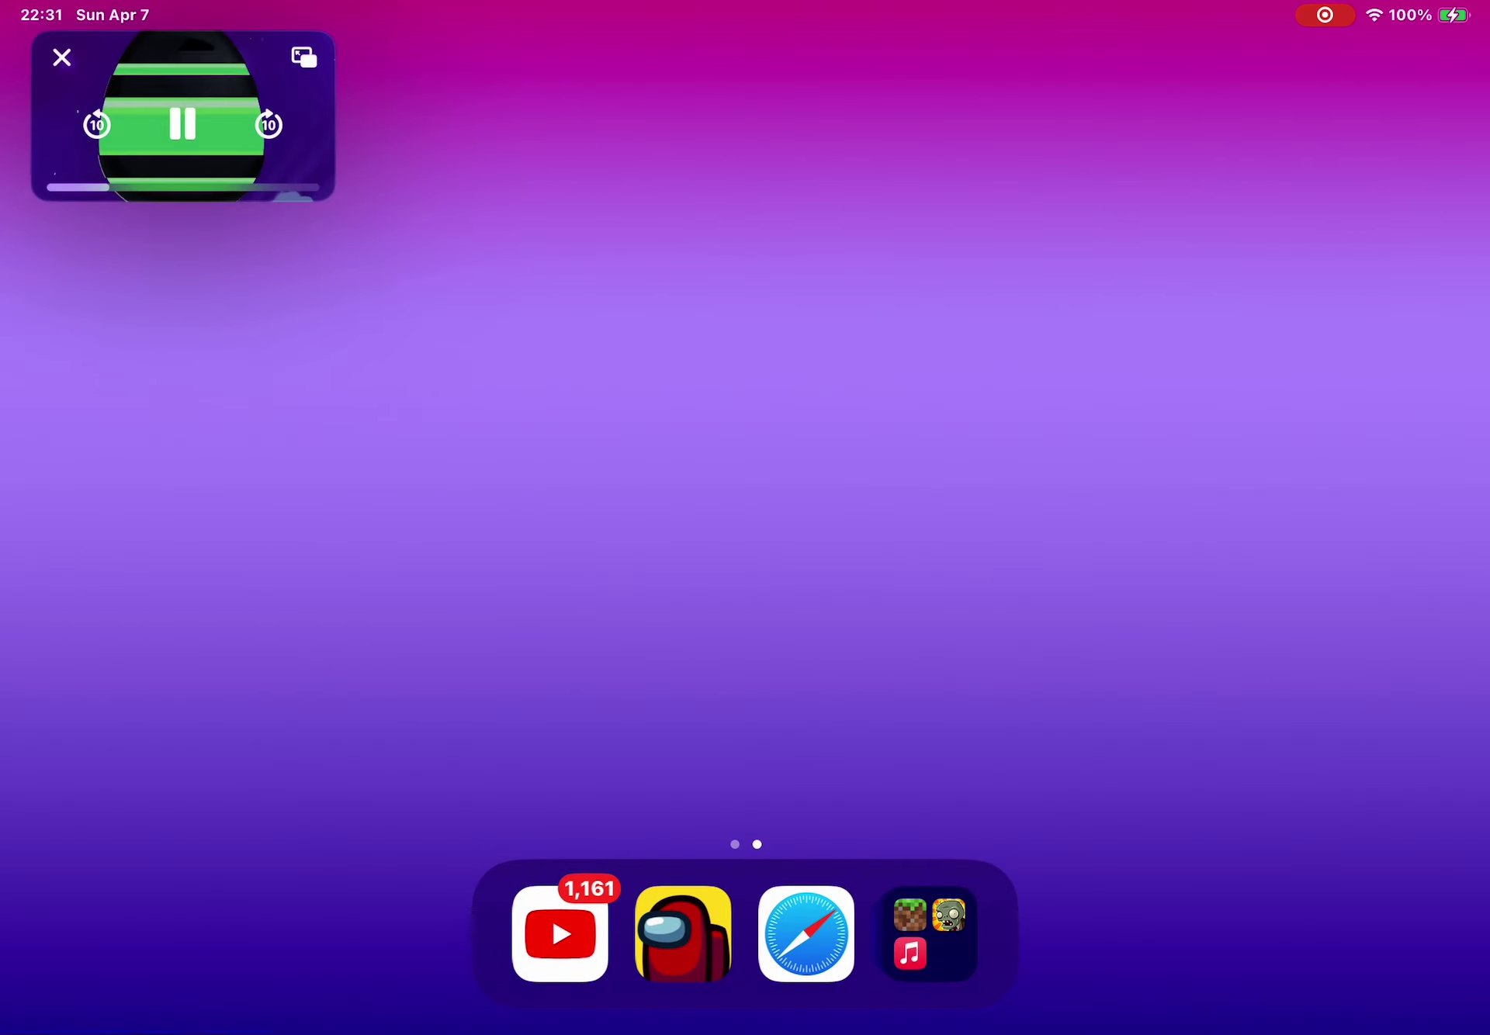
drag(745, 408, 745, 639)
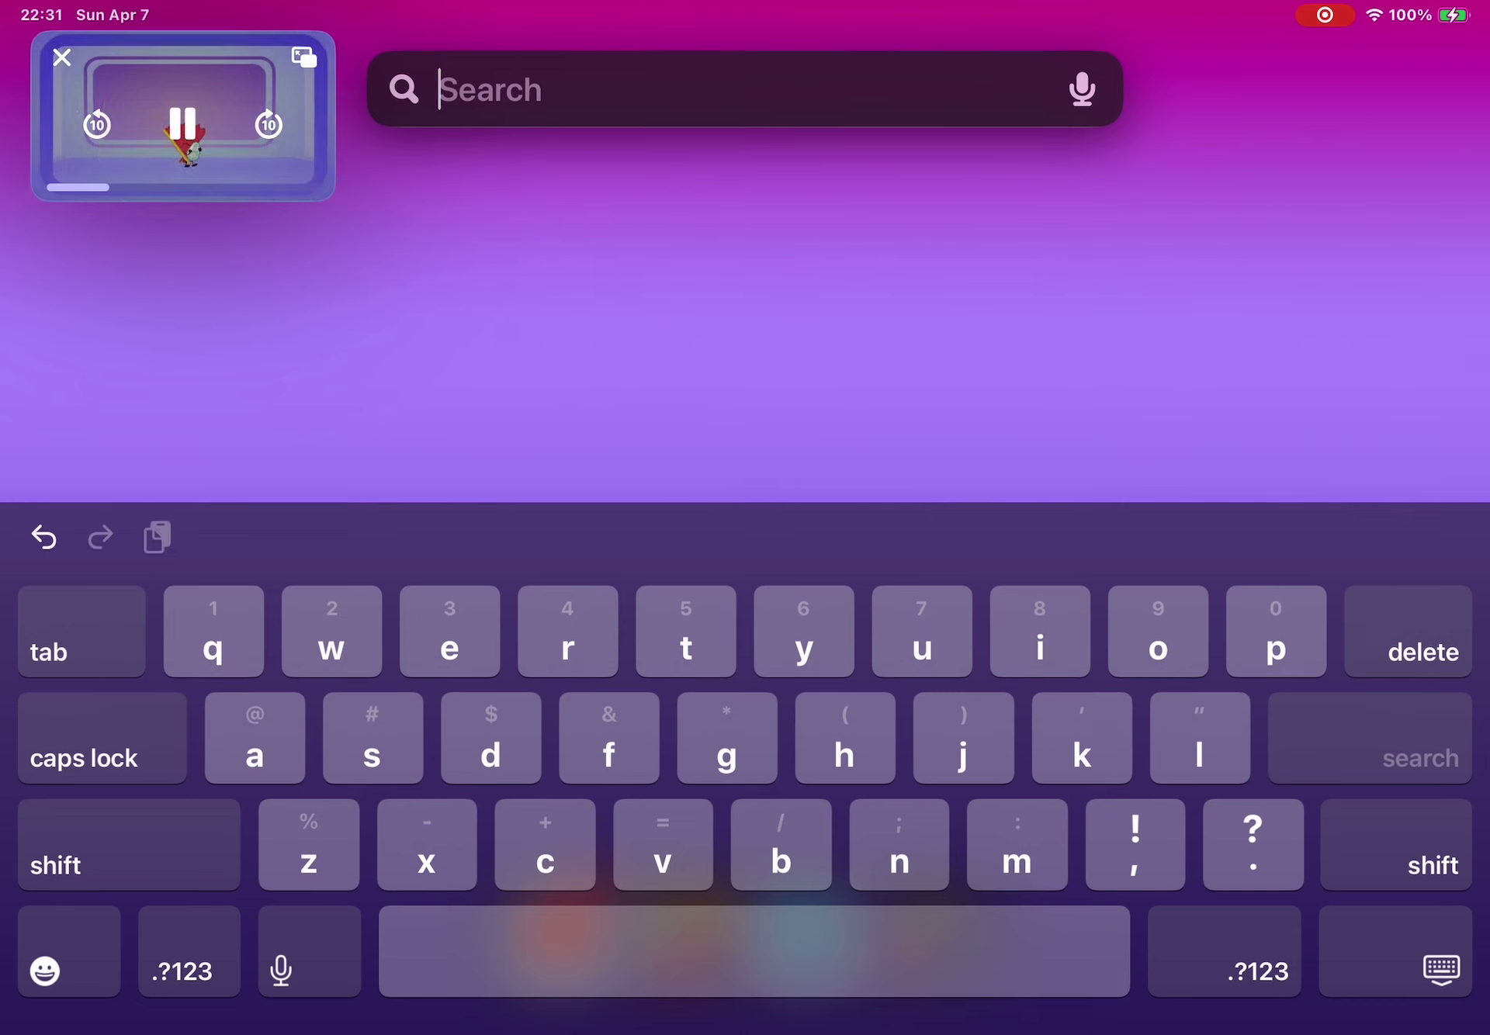
click(129, 846)
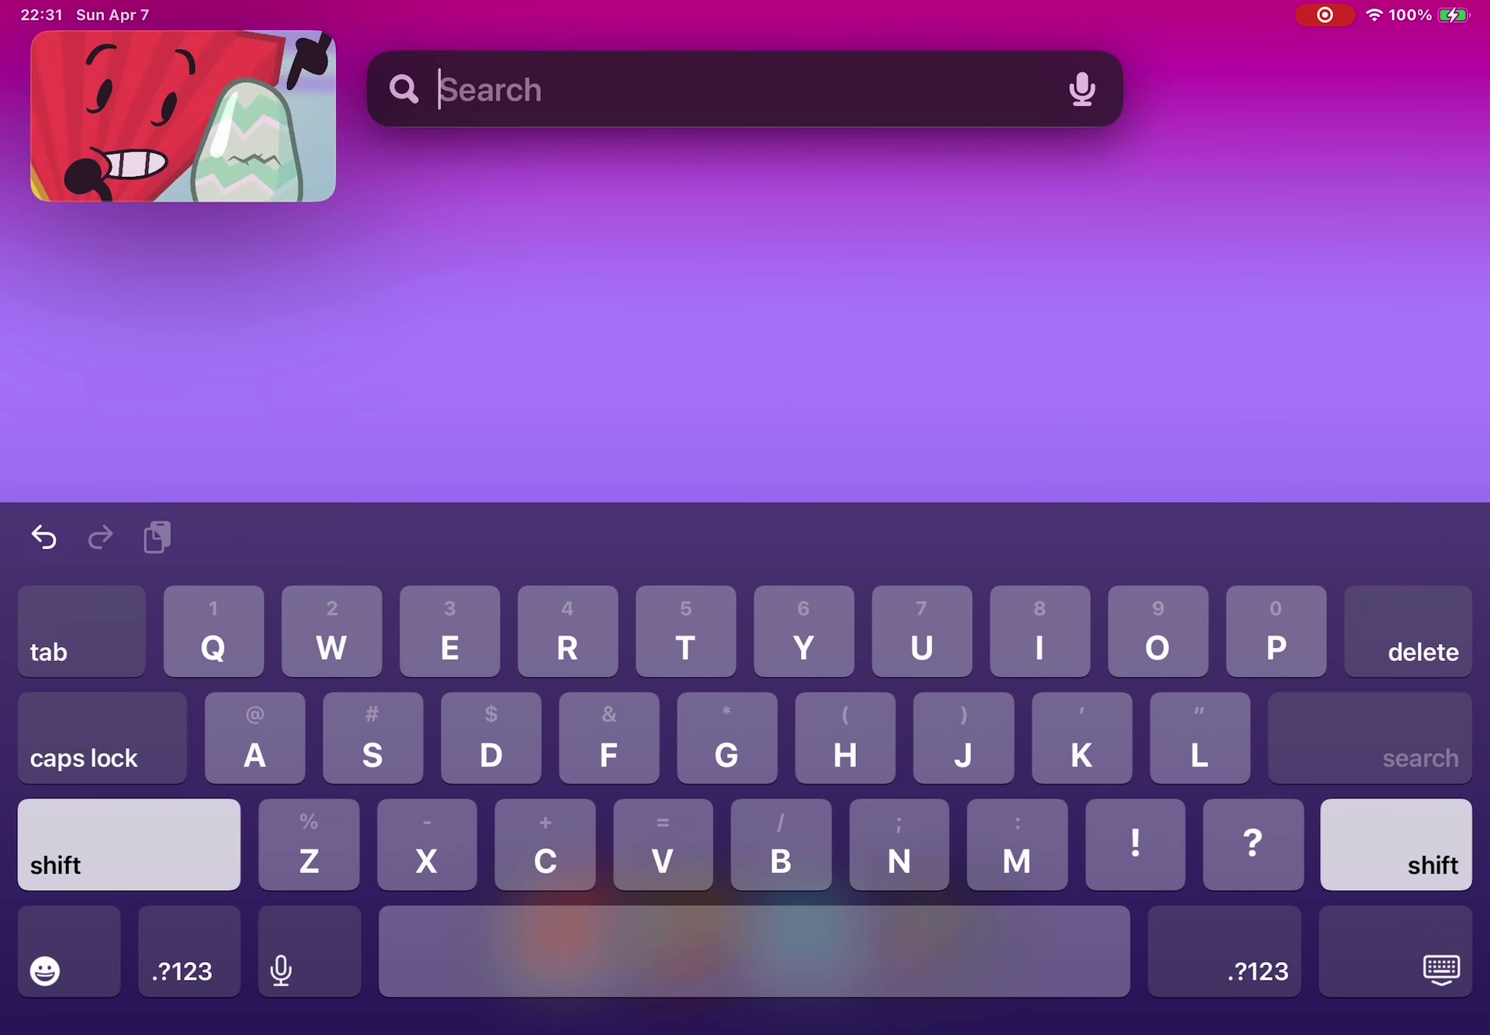
text(yep)
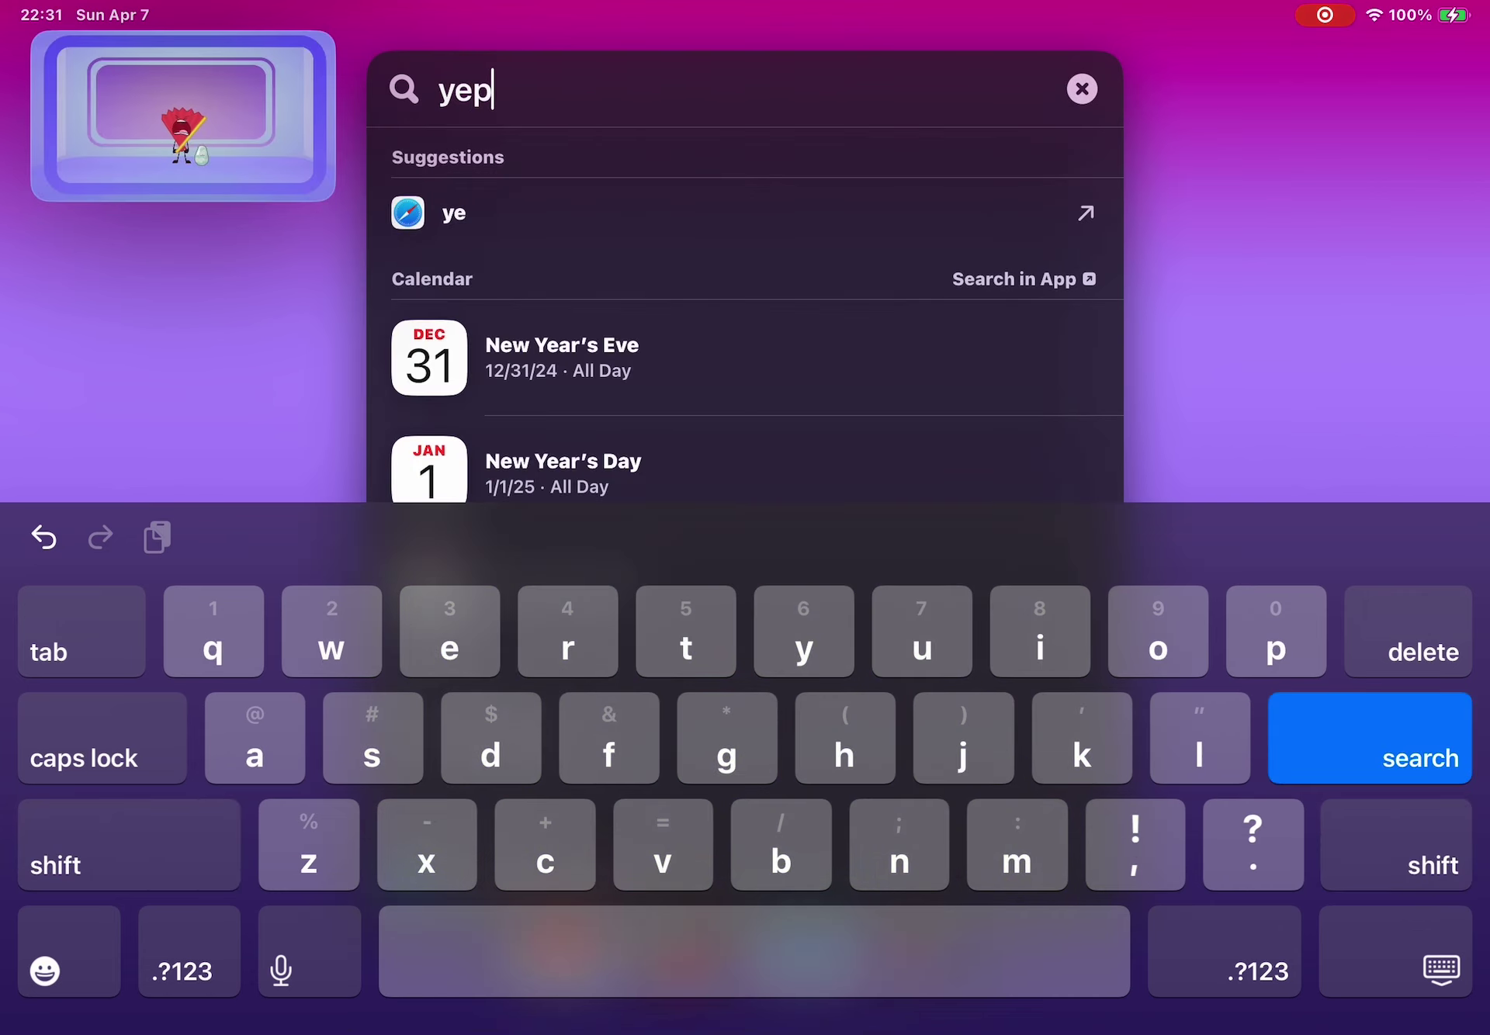
key(BackSpace)
key(BackSpace)
key(BackSpace)
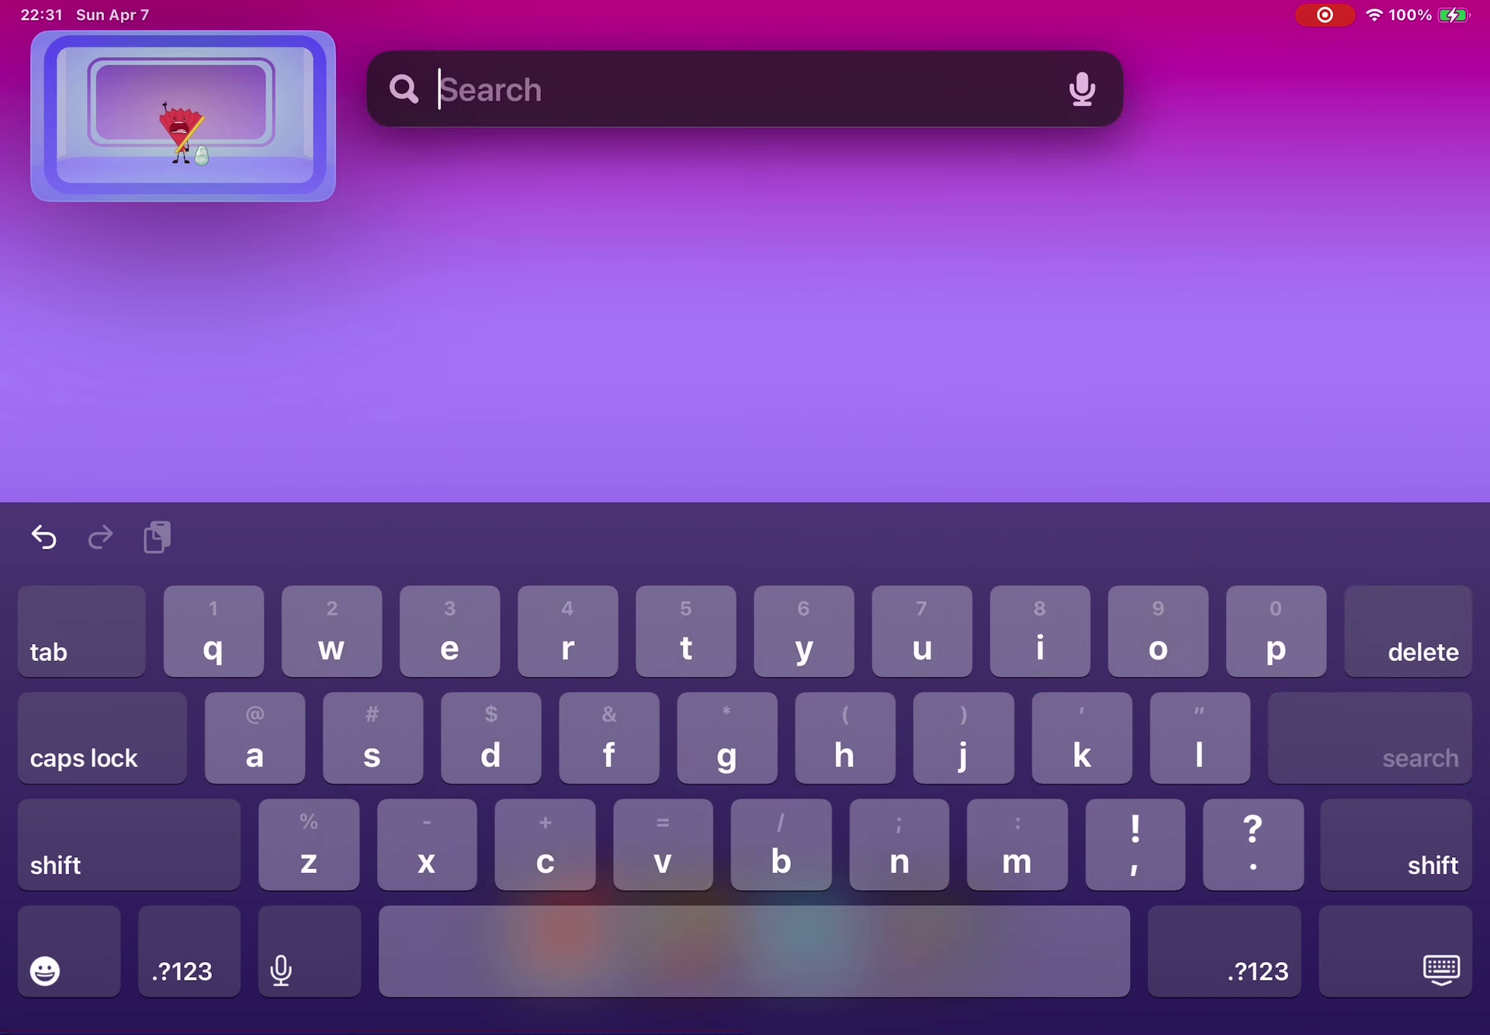
text(what?)
key(BackSpace)
key(BackSpace)
key(BackSpace)
key(BackSpace)
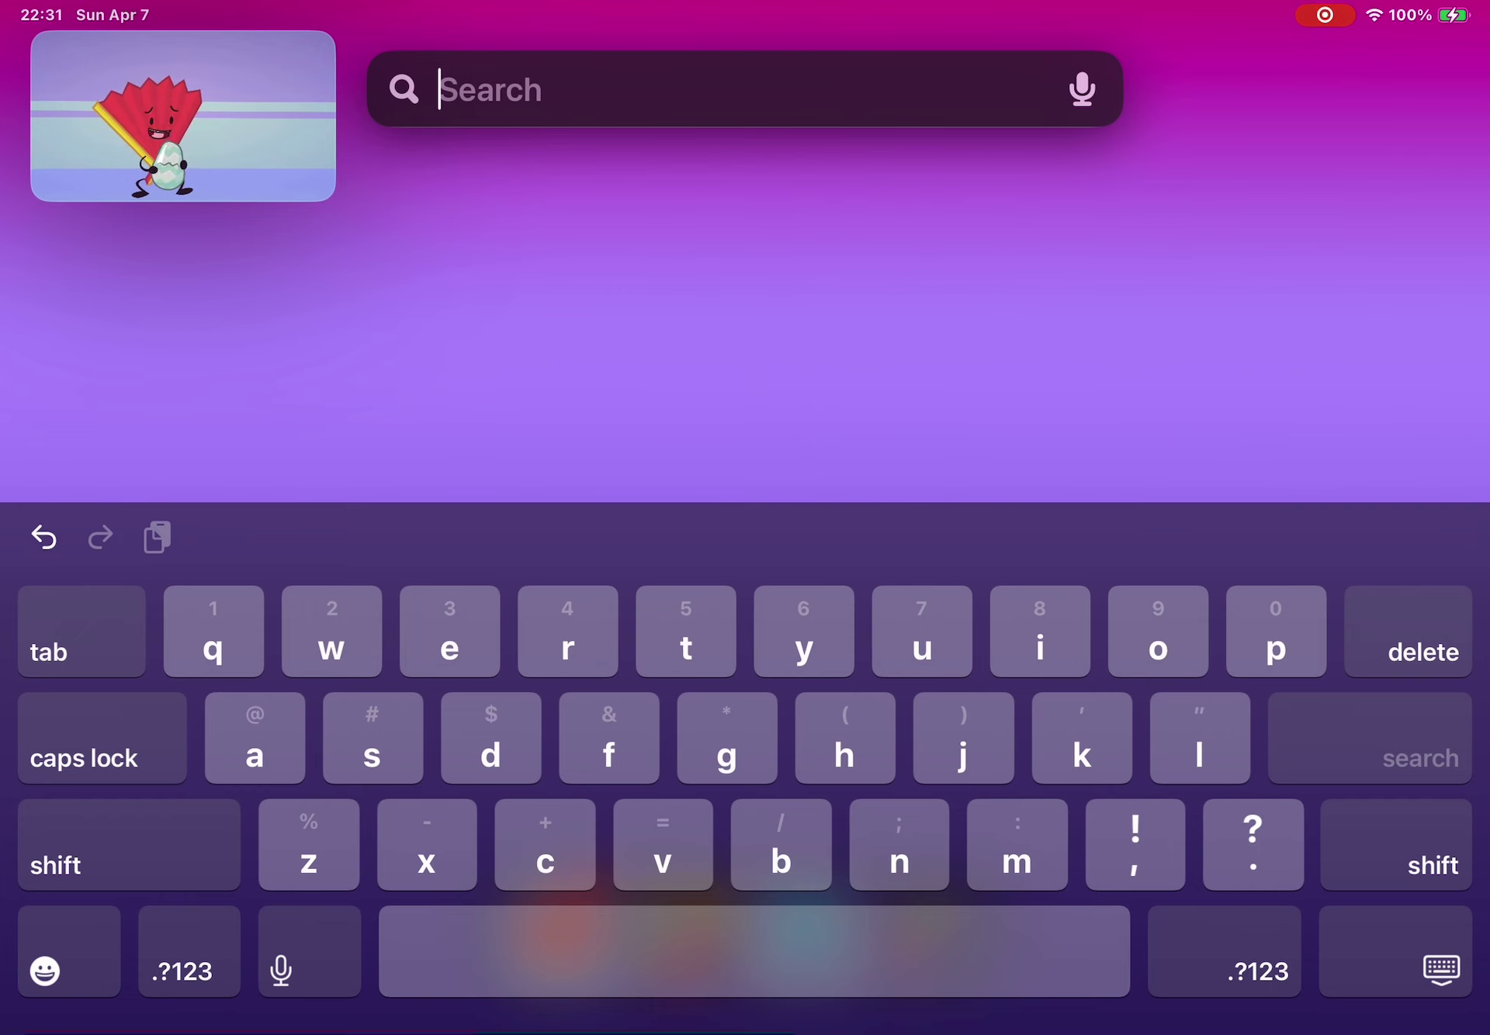
text(yes)
key(BackSpace)
key(BackSpace)
key(BackSpace)
key(Escape)
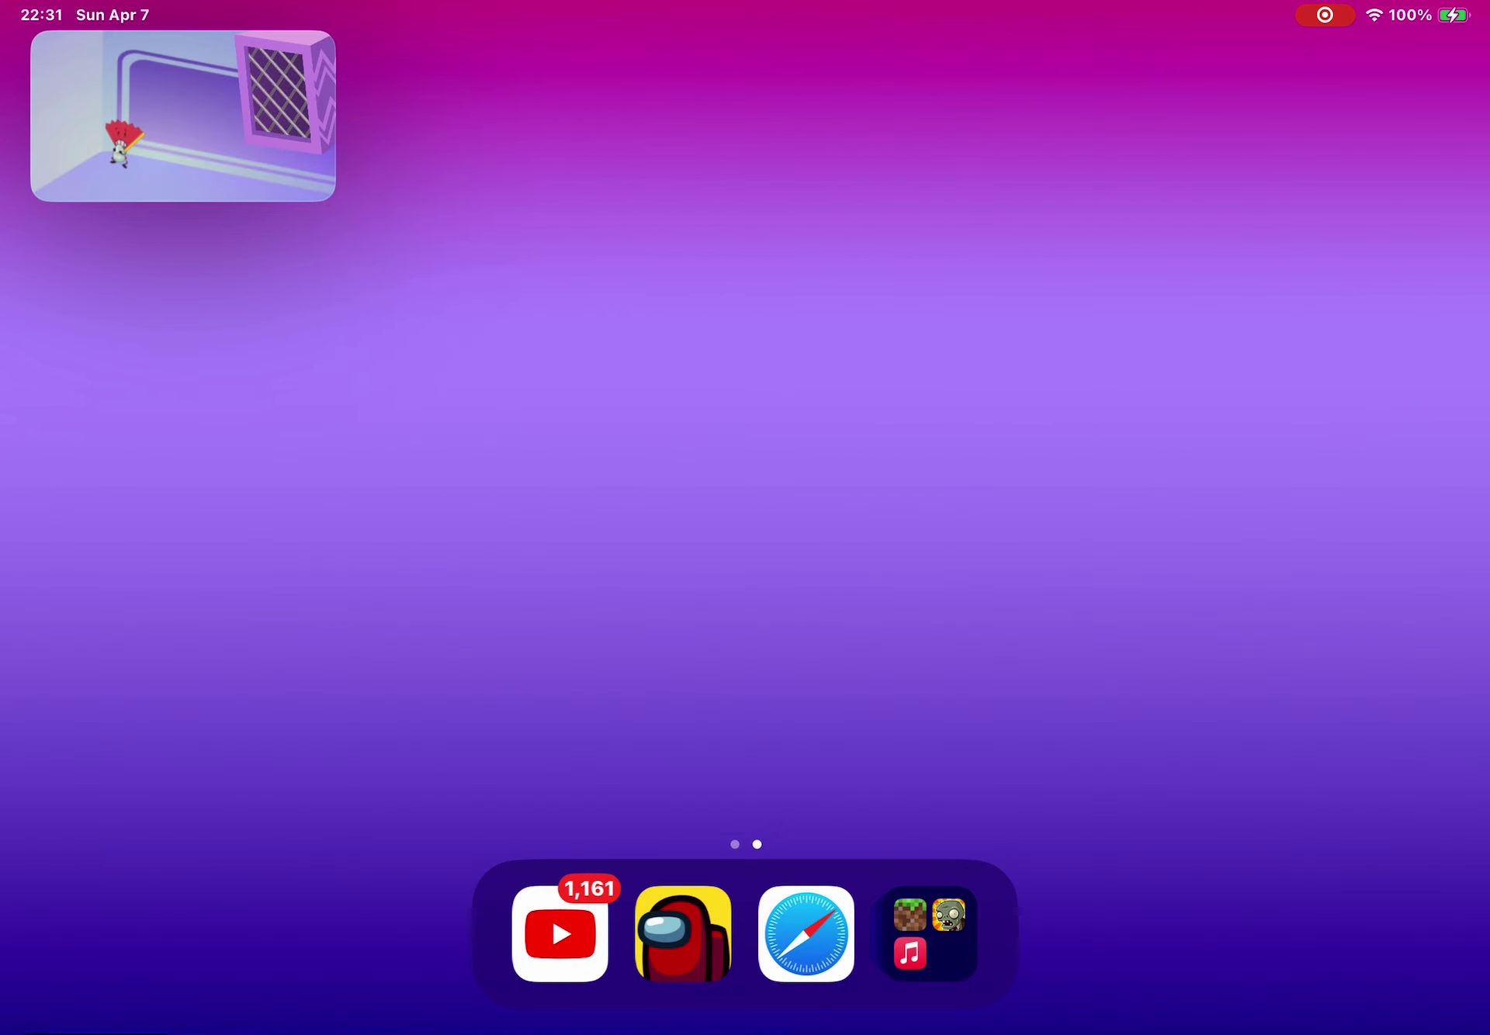
- Reopen the episode in YouTube, float it, and clear the 'wallet', 'moc' and 'mic' searches
click(560, 934)
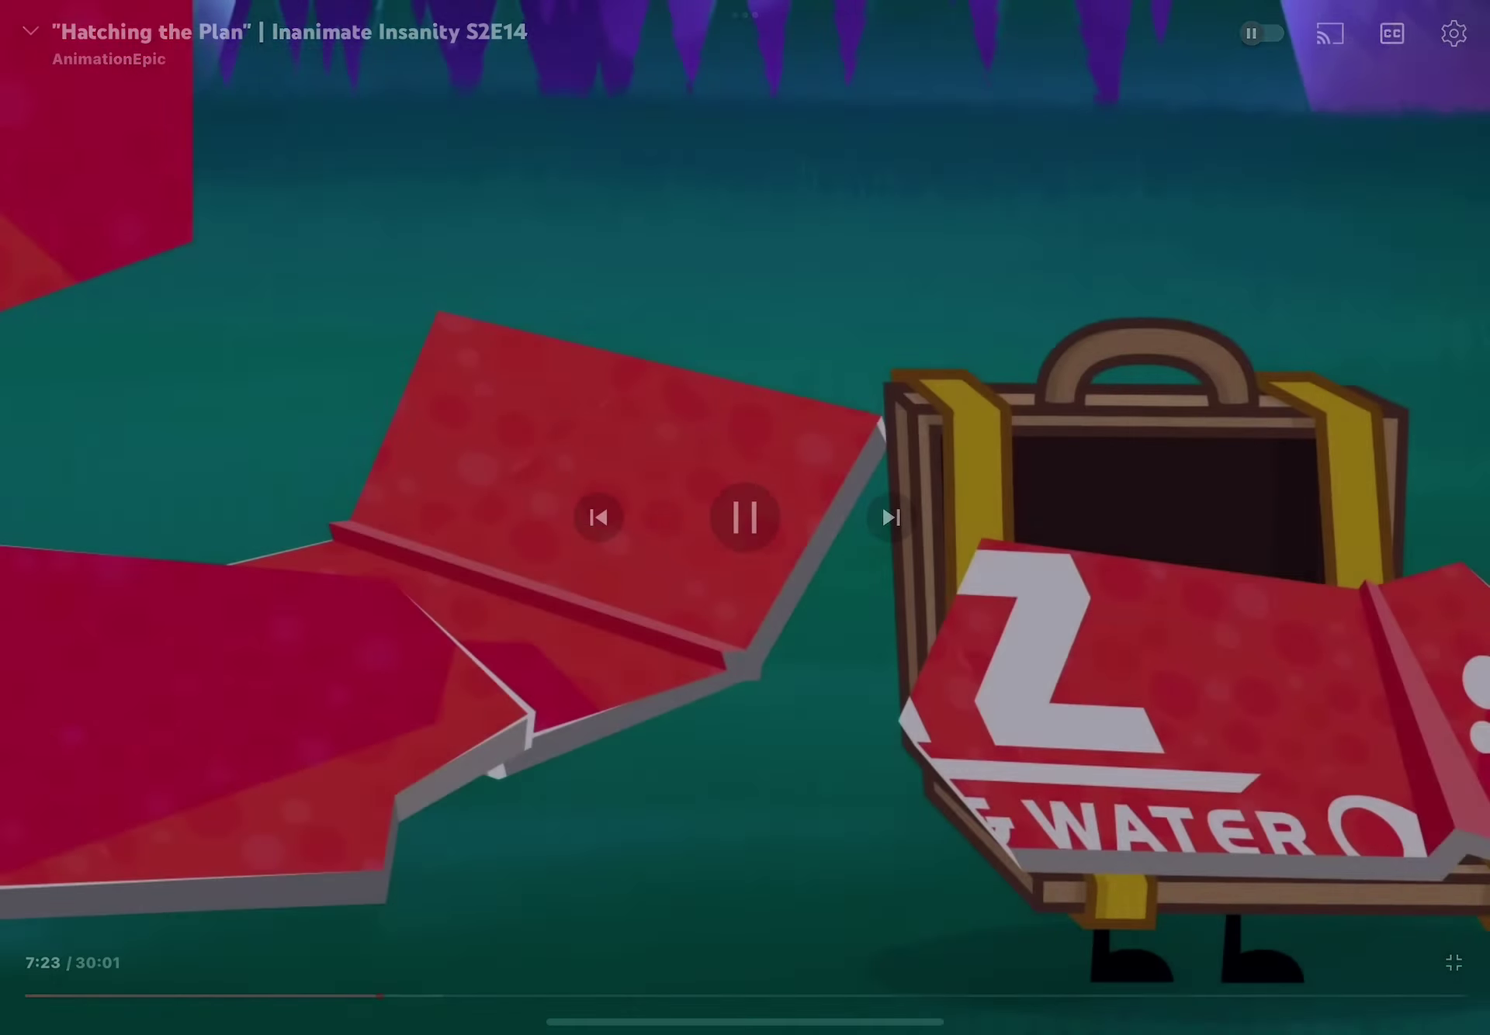
key(super+h)
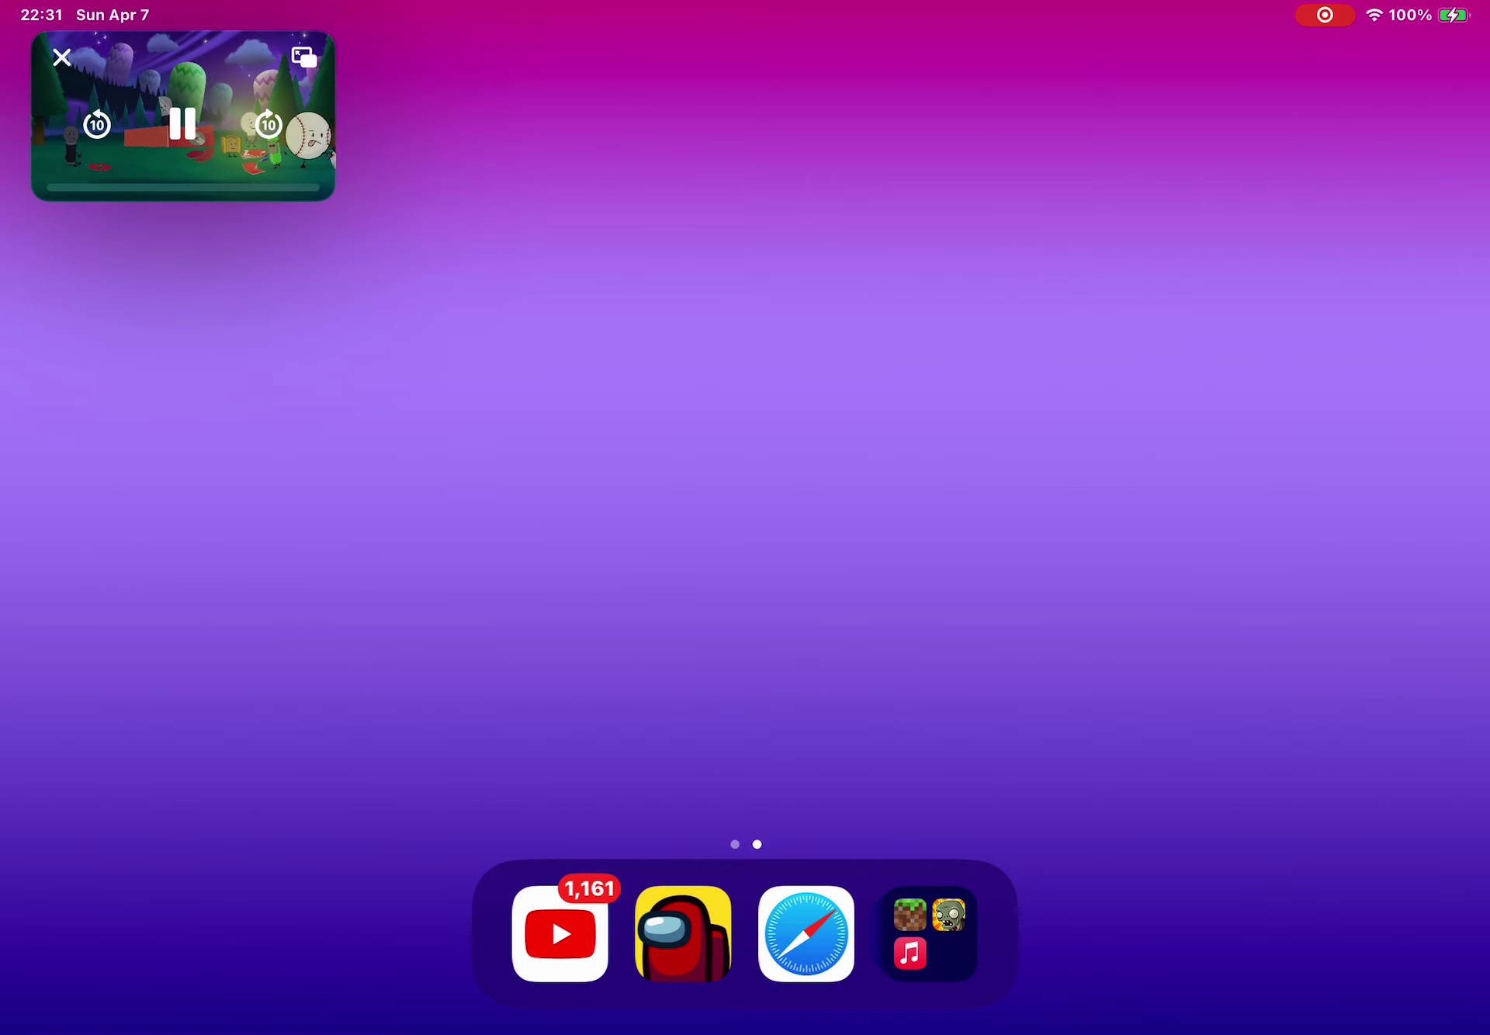
key(super+space)
text(w)
key(BackSpace)
key(BackSpace)
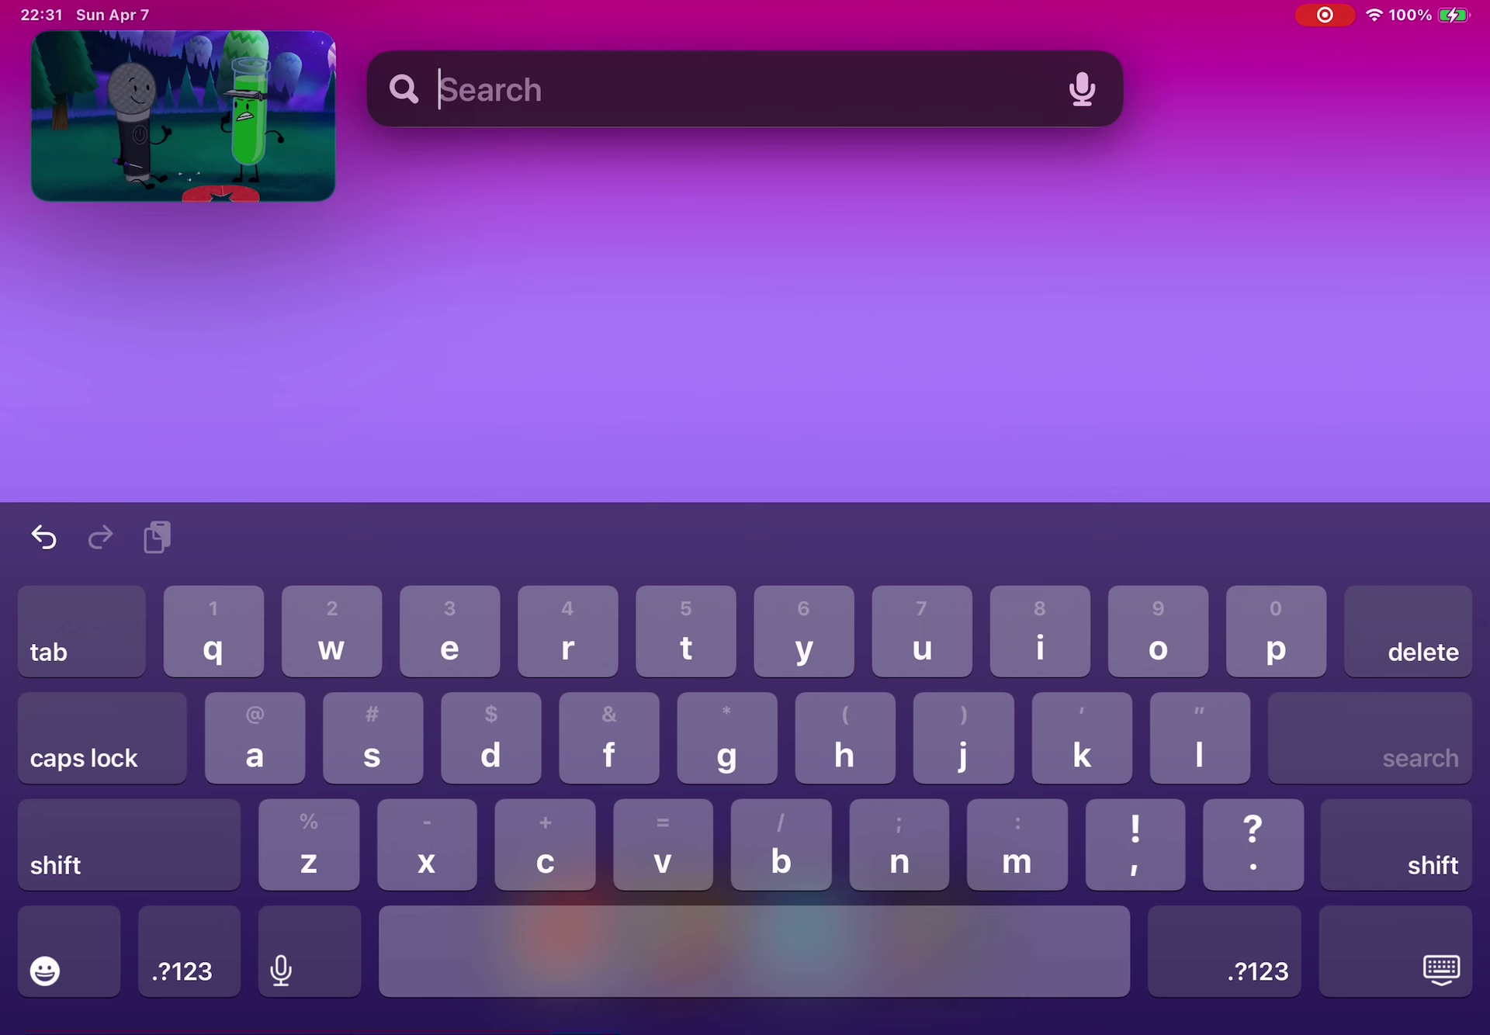
text(moc)
key(BackSpace)
key(BackSpace)
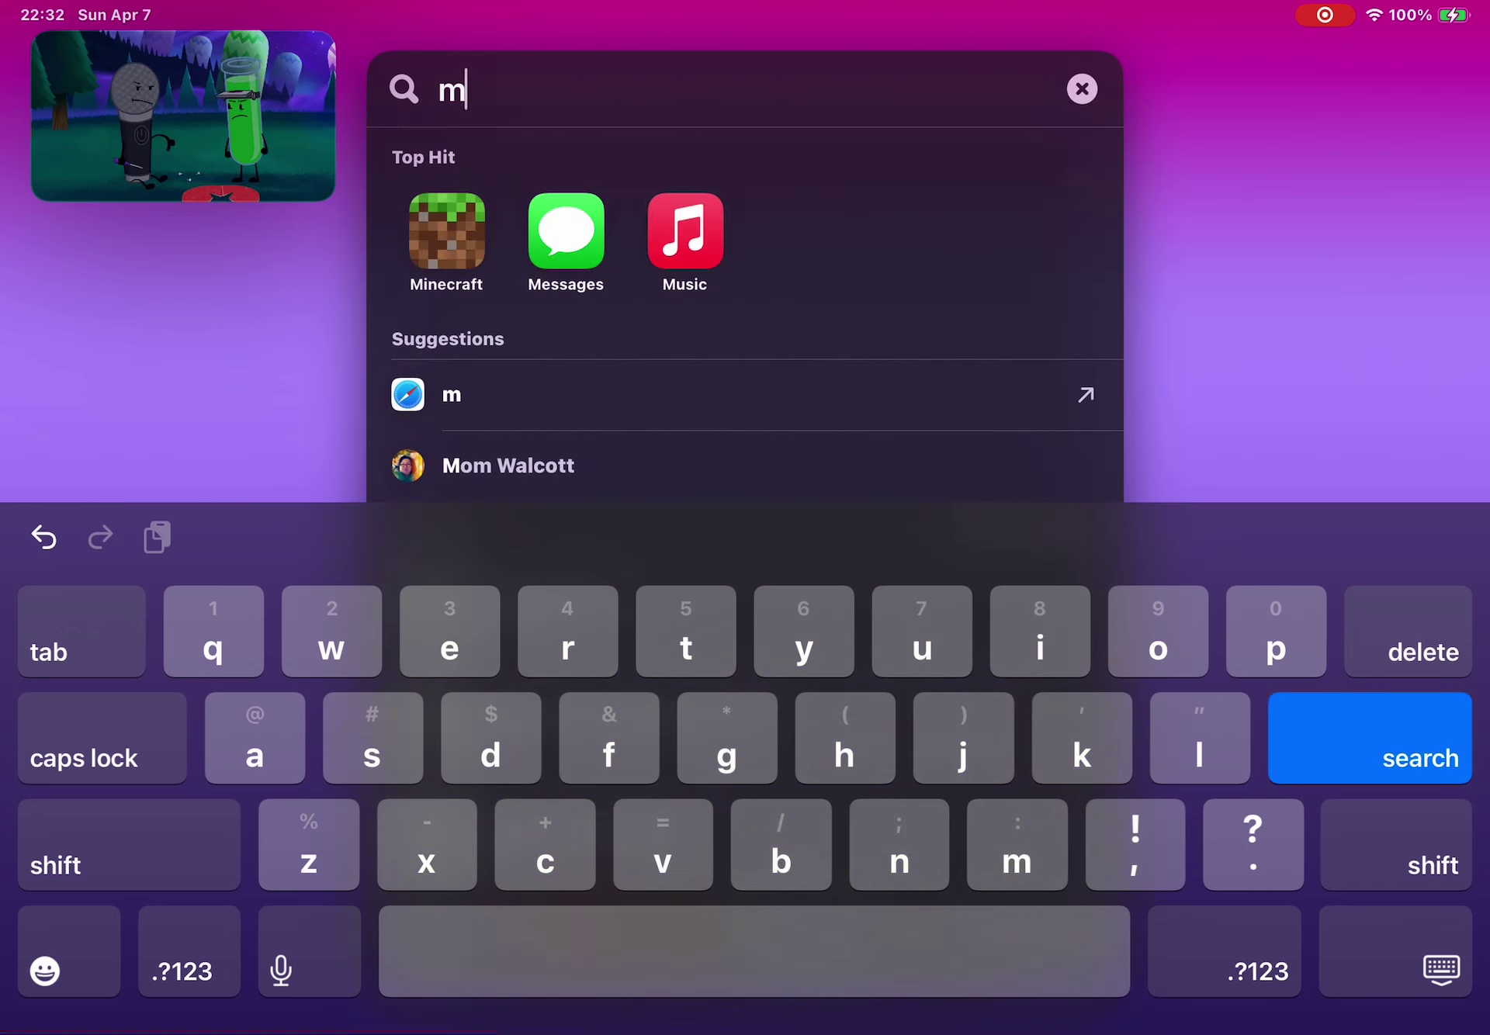
text(ic)
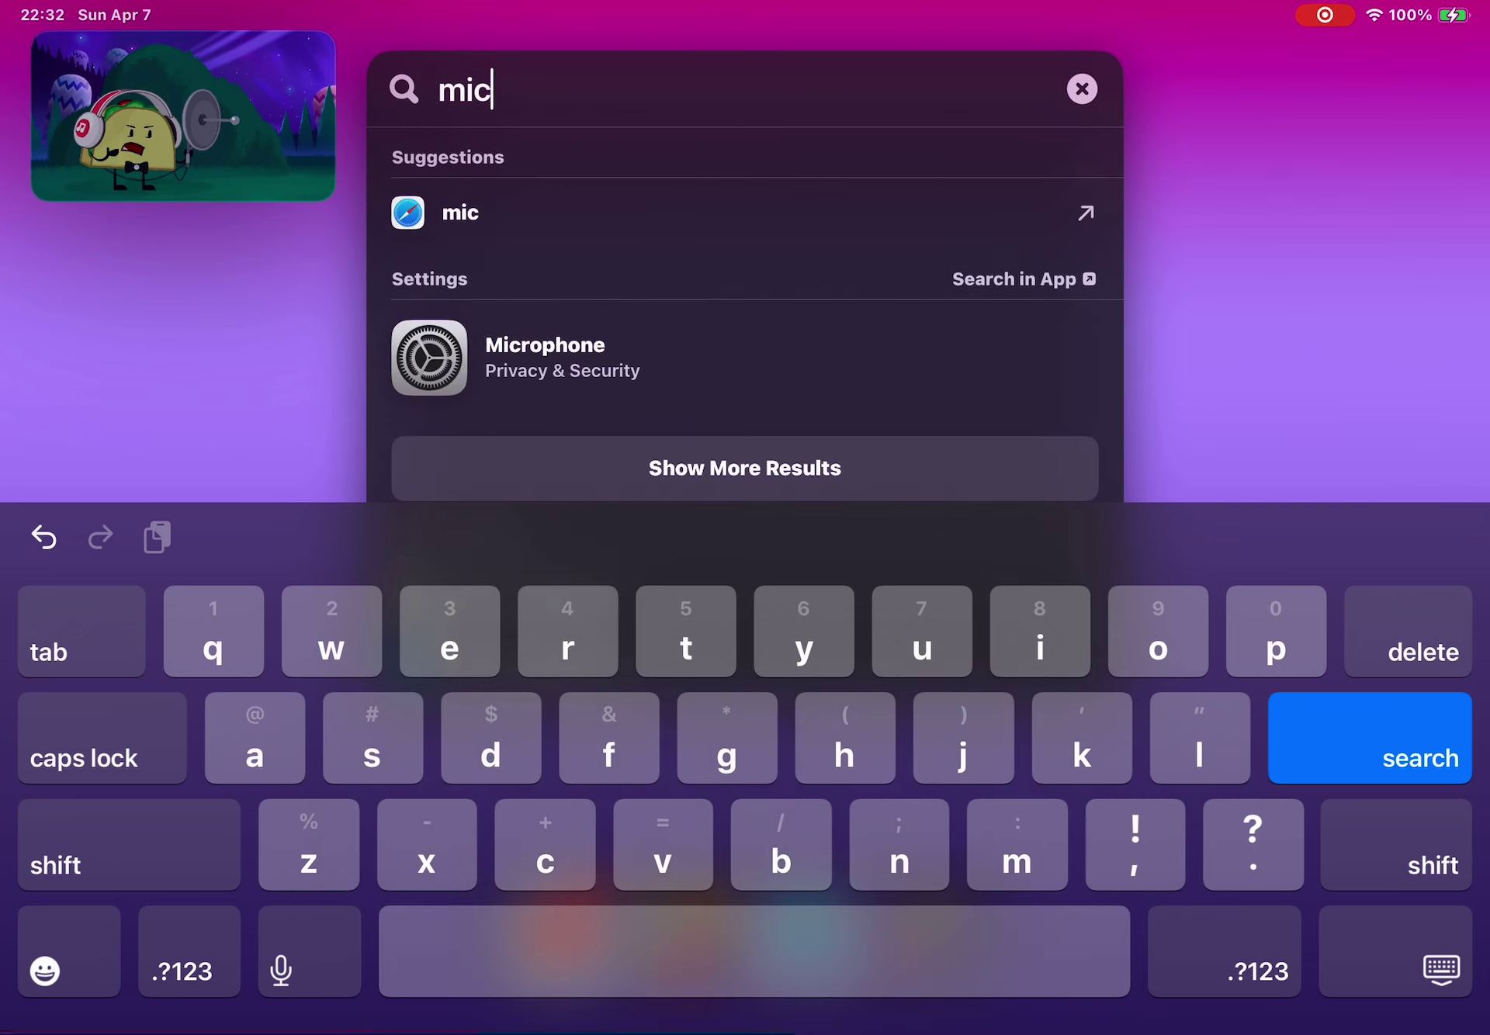
key(BackSpace)
key(BackSpace)
key(BackSpace)
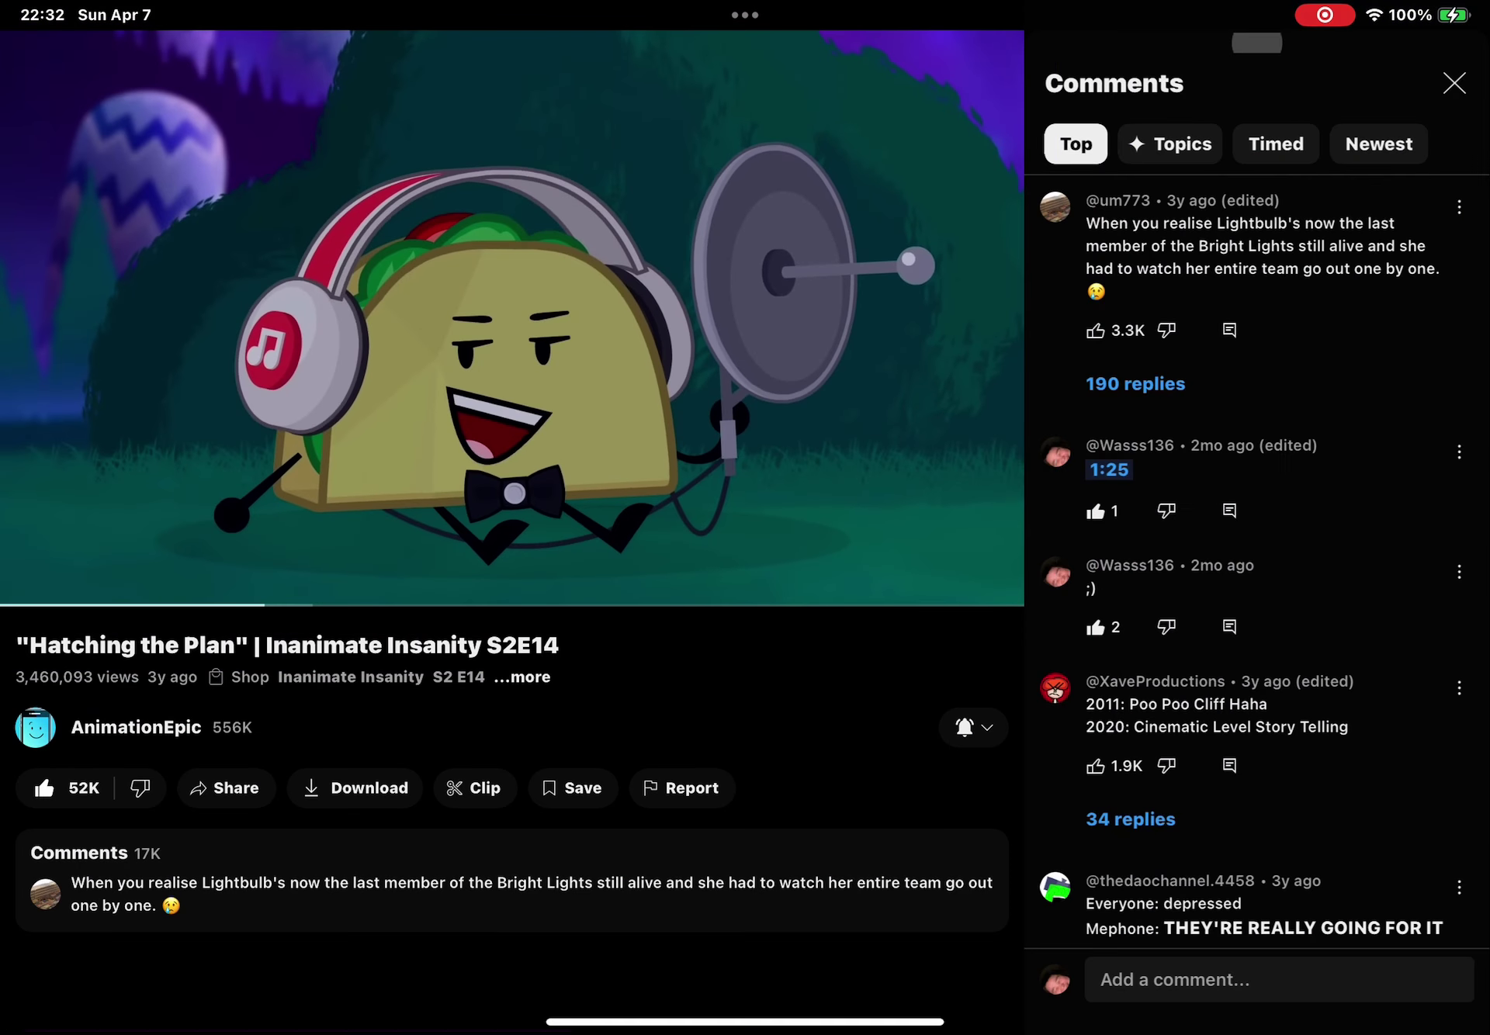
- Close the floating episode, then search 'end part 1 byee' and dismiss Spotlight
click(512, 320)
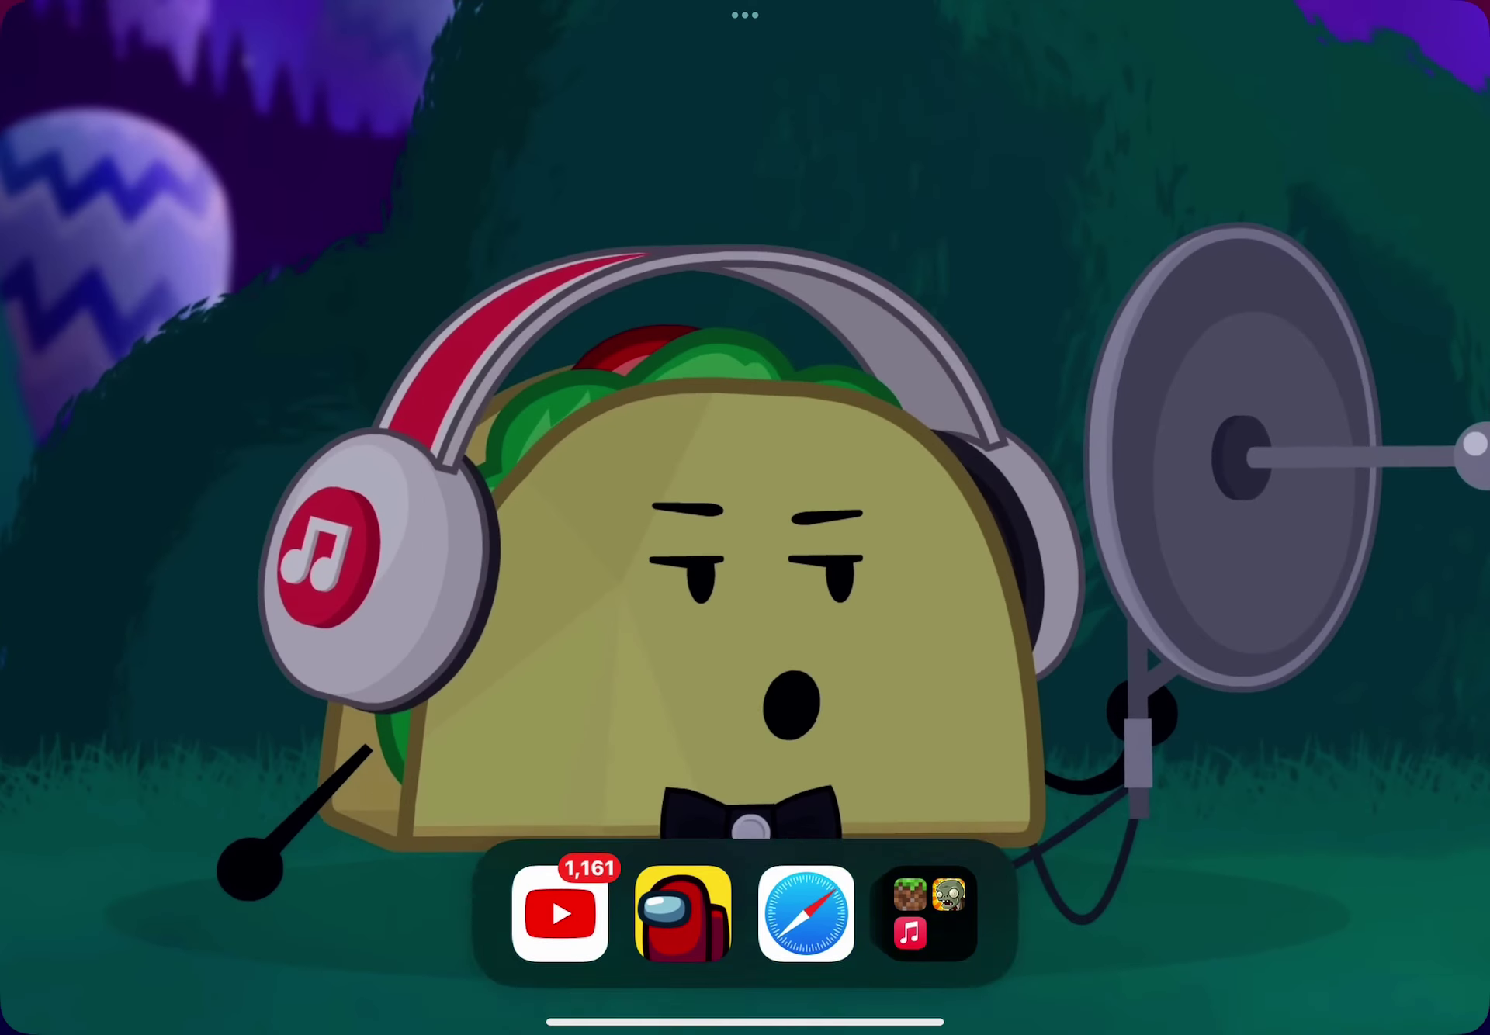
key(super+h)
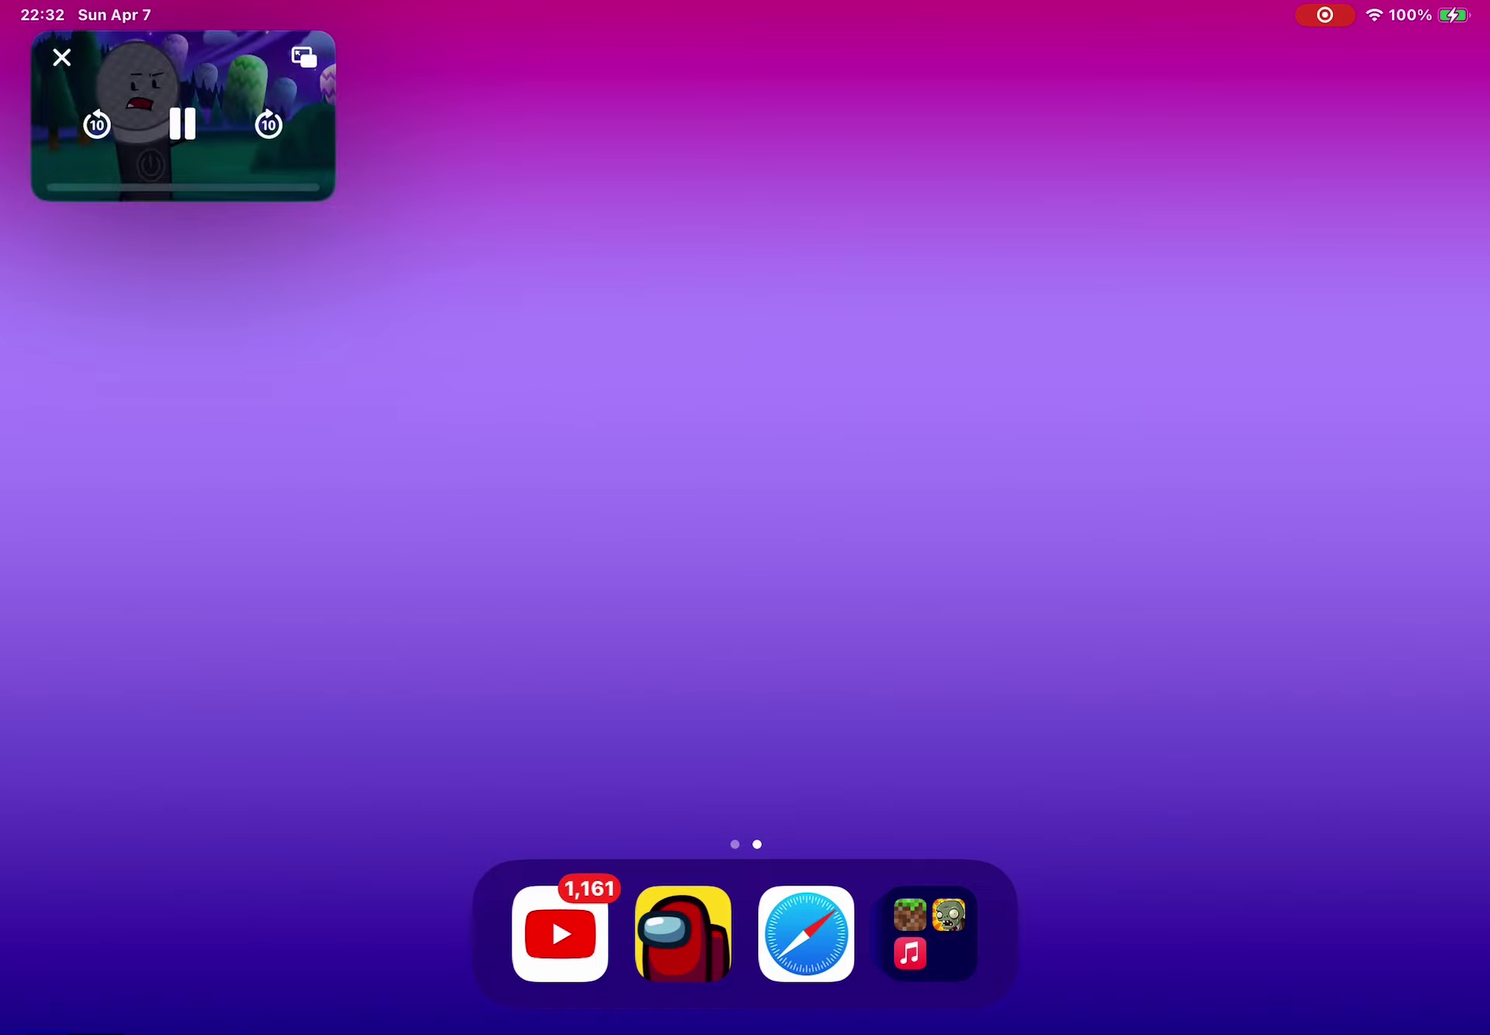
click(62, 58)
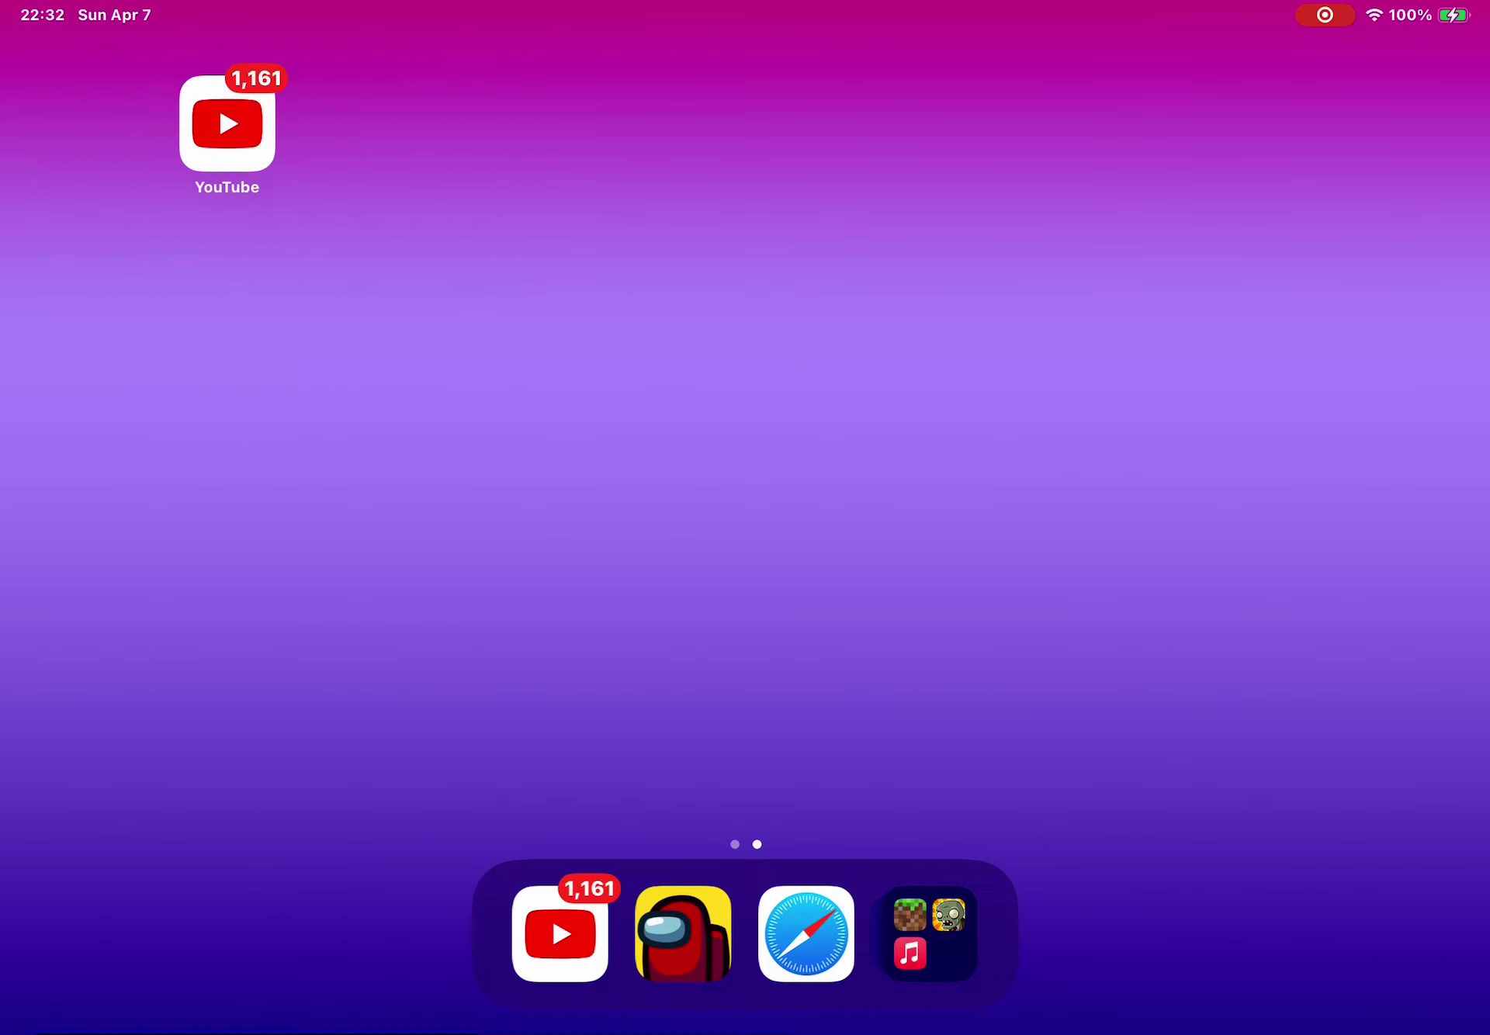
key(super+space)
text(end part 1 byeeee)
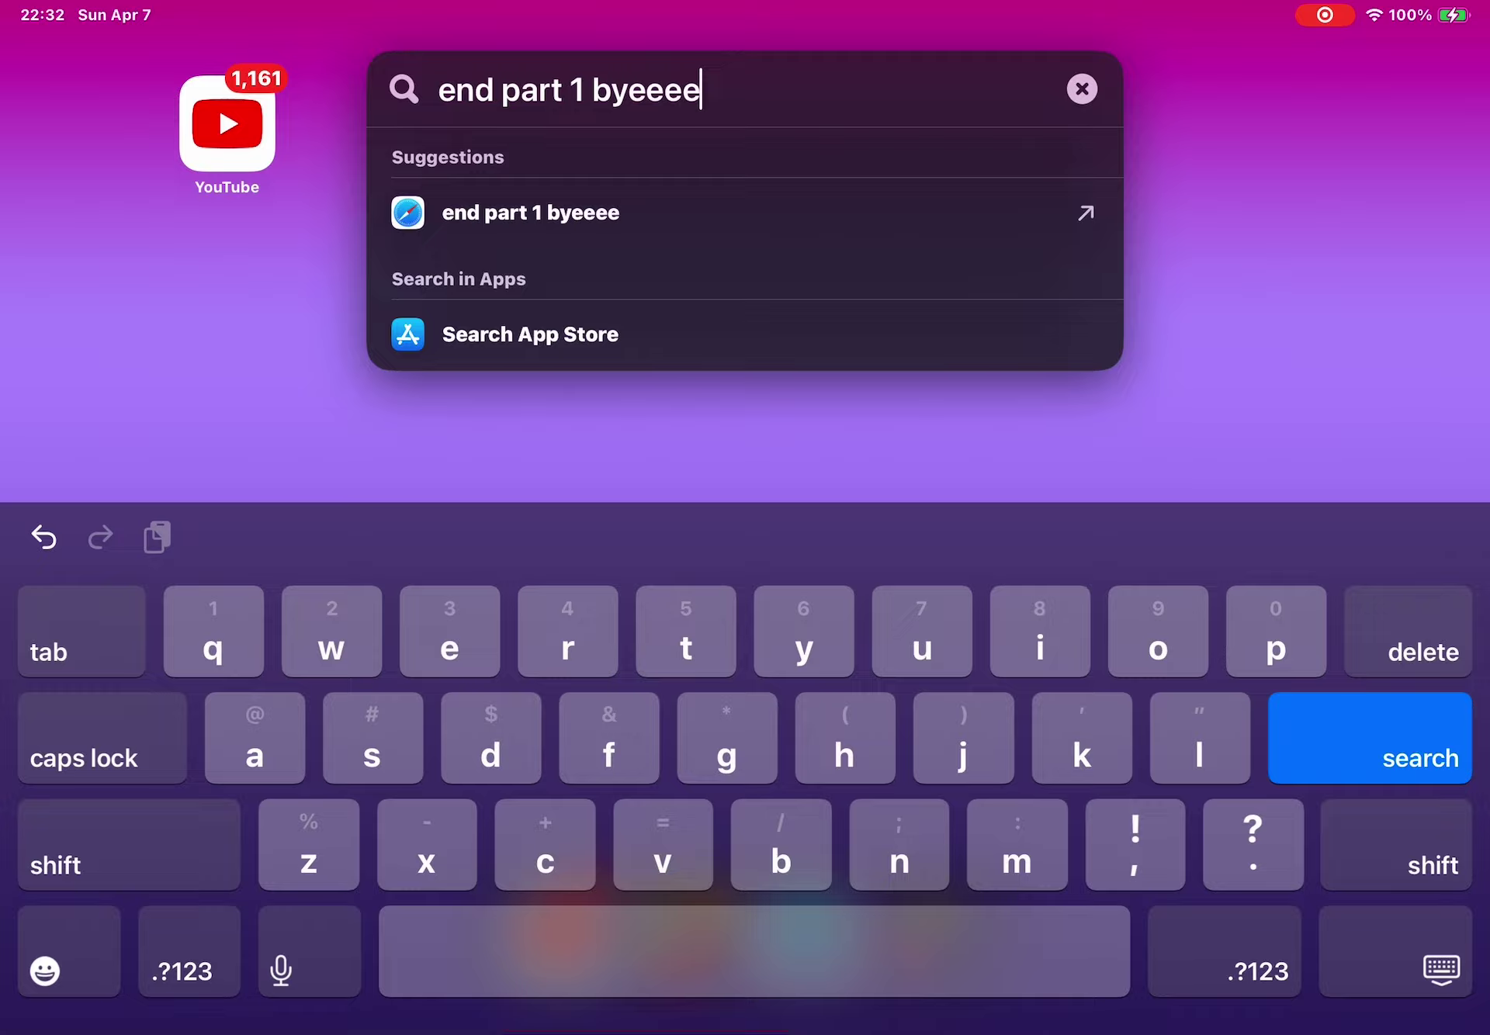
key(Escape)
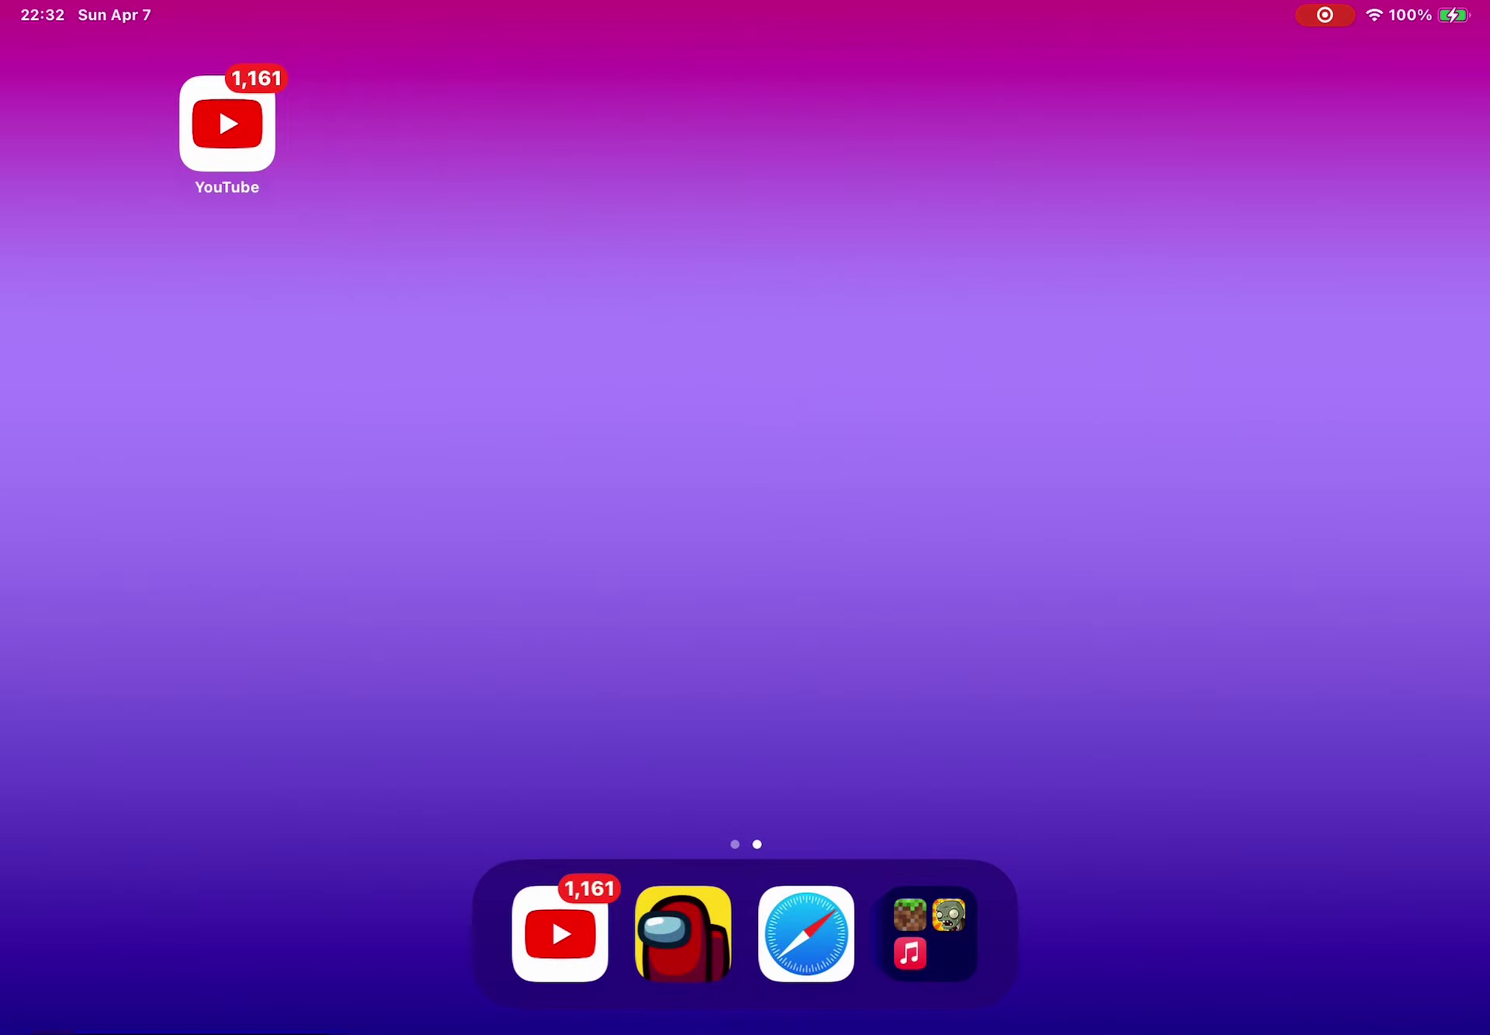